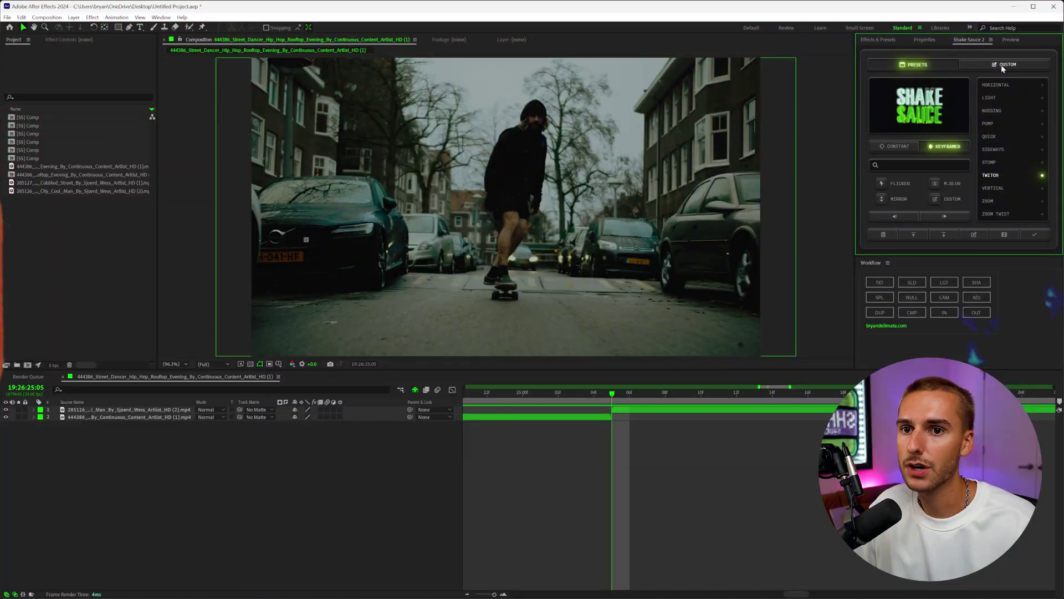
Create a custom shake control over the two clips and turn on separate dimensions for position
{"action": "left_click", "coordinate": [1005, 66]}
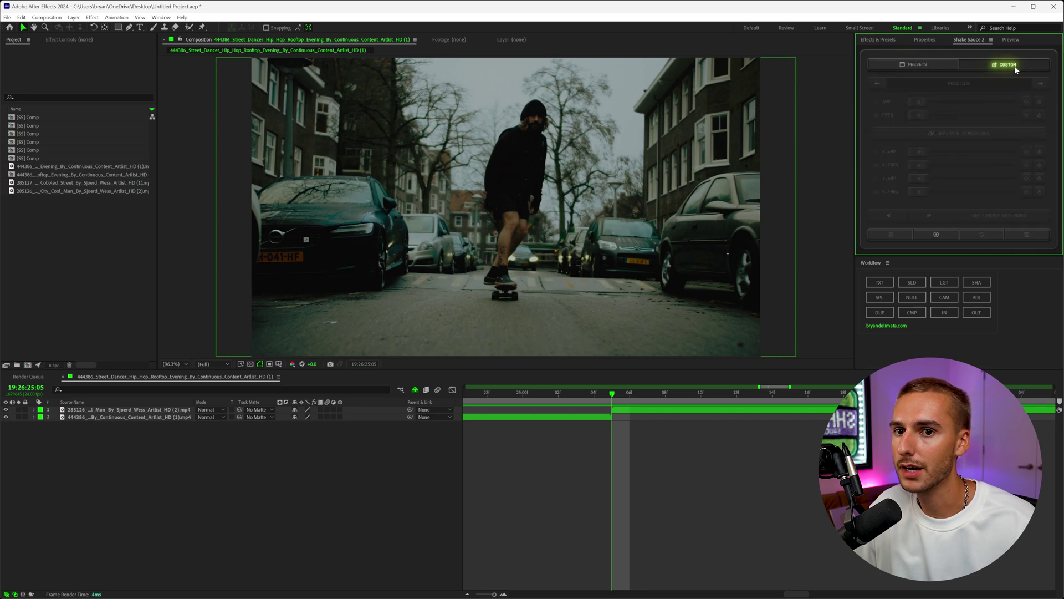
{"action": "left_click", "coordinate": [937, 235]}
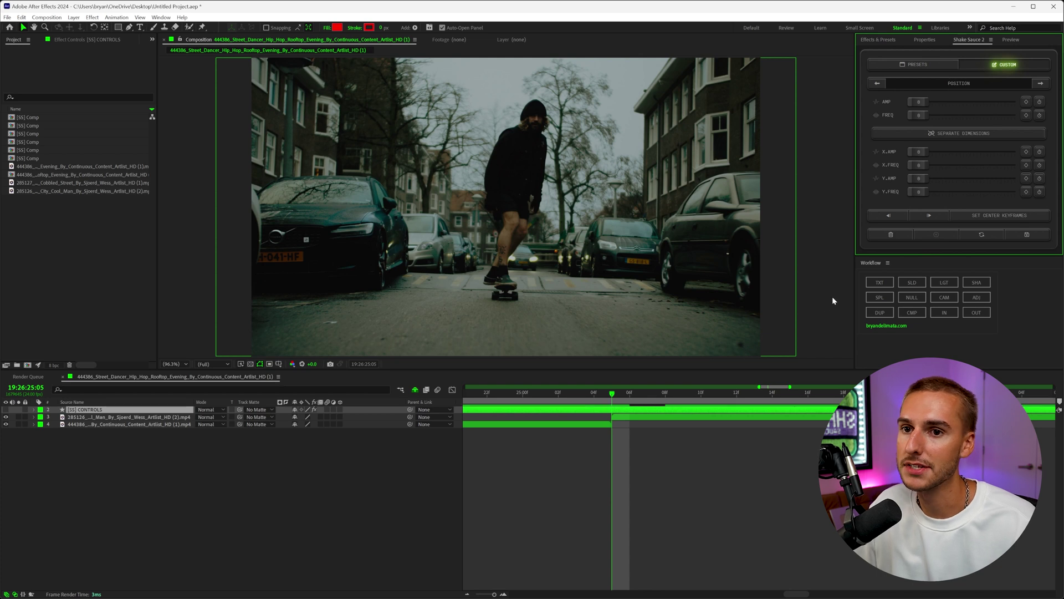
{"action": "left_click", "coordinate": [944, 135]}
{"action": "left_click", "coordinate": [940, 137]}
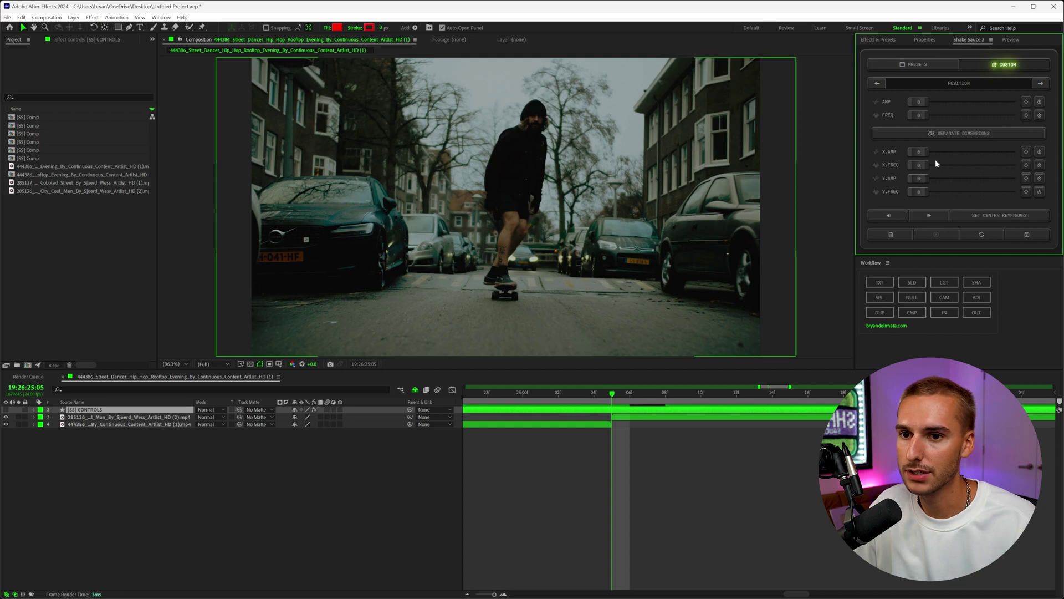
Two frames before the cut, add starting keyframes for X amplitude, rotation amplitude and flicker amplitude at 0
{"action": "left_click", "coordinate": [607, 394]}
{"action": "left_click", "coordinate": [881, 217]}
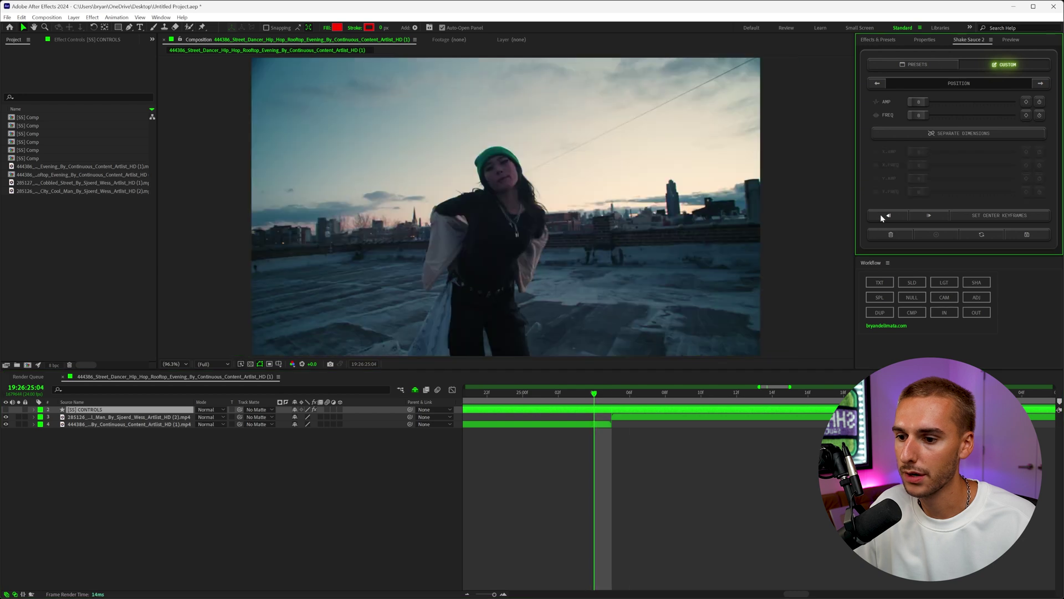
{"action": "left_click", "coordinate": [881, 217]}
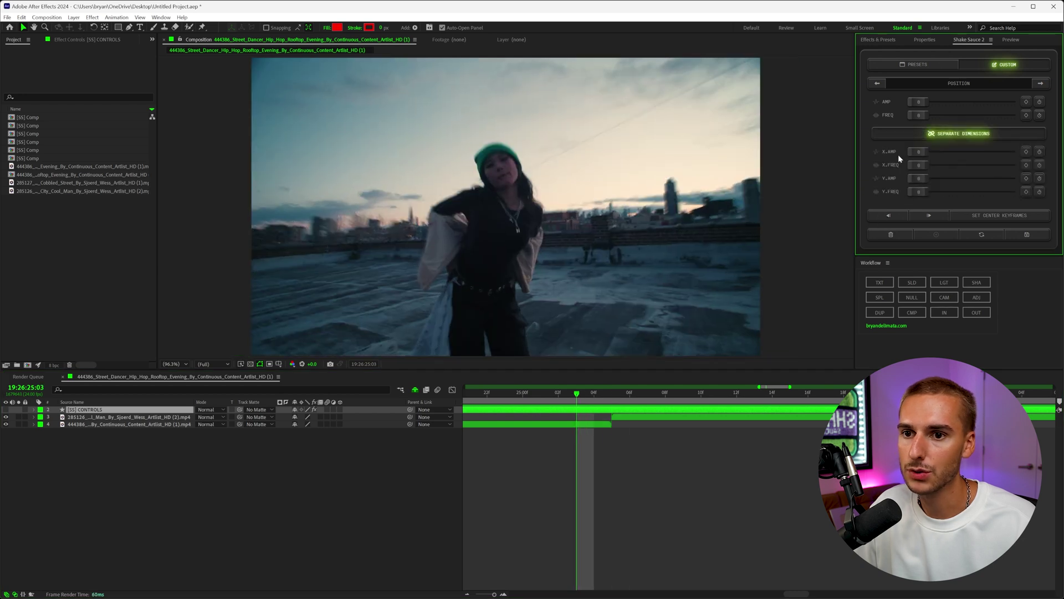
{"action": "left_click", "coordinate": [1026, 152]}
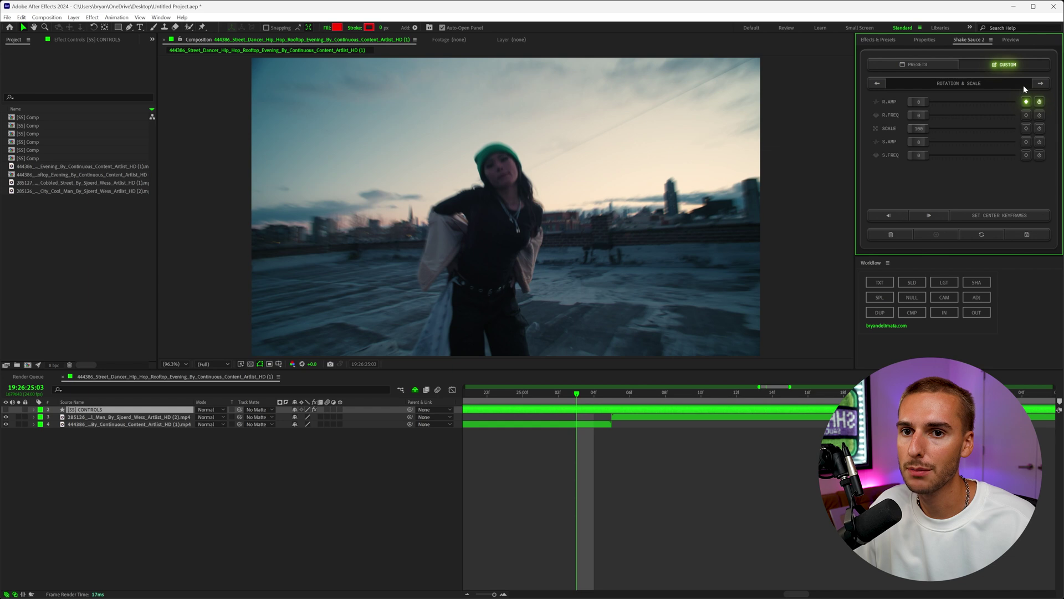
{"action": "left_click", "coordinate": [1039, 83]}
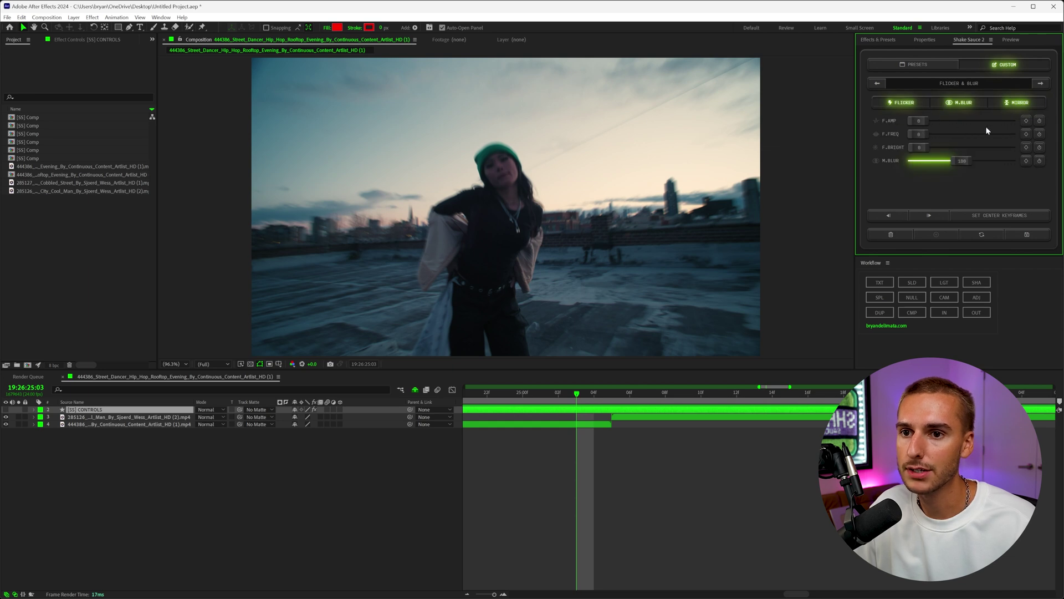
{"action": "left_click", "coordinate": [1026, 120]}
At the cut, set X amplitude to 446 with frequency 10, rotation amplitude to 5 with frequency 4, and flicker amplitude to 7
{"action": "left_click", "coordinate": [608, 395]}
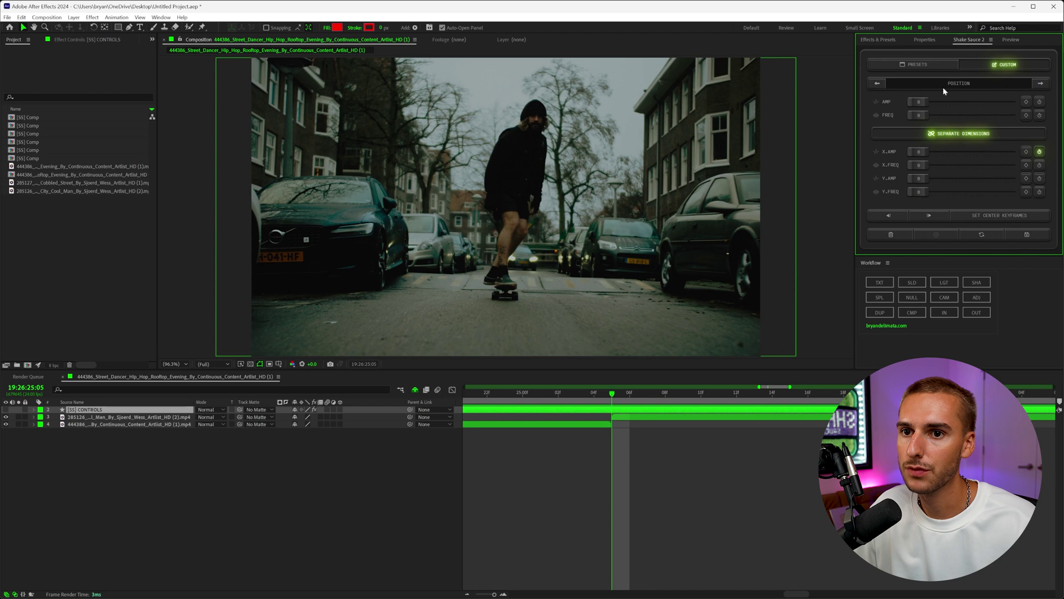
{"action": "left_click_drag", "start_coordinate": [920, 153], "coordinate": [937, 170]}
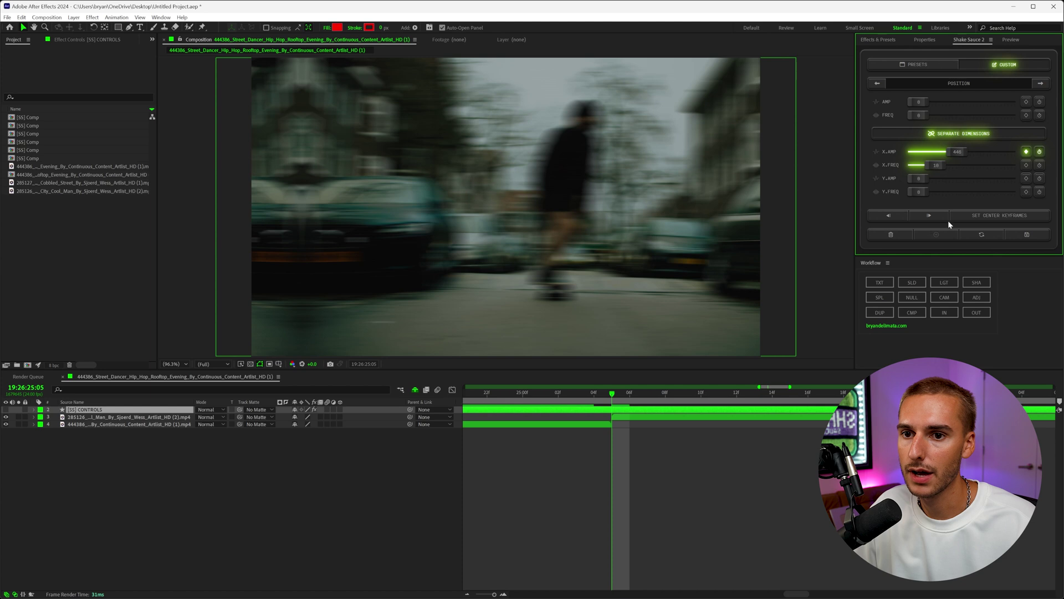
{"action": "left_click", "coordinate": [1041, 83]}
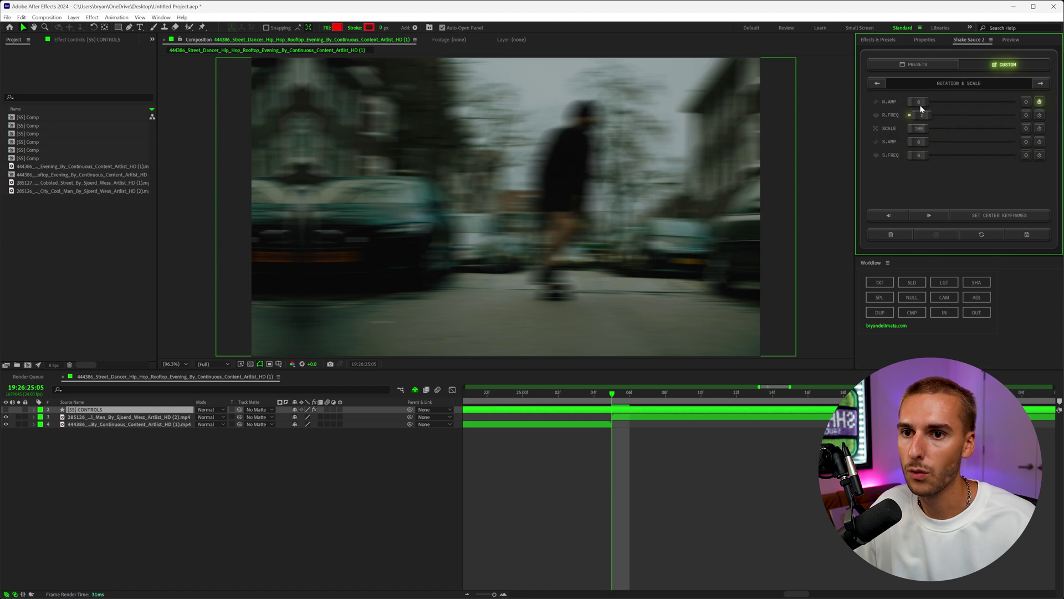
{"action": "left_click_drag", "start_coordinate": [919, 104], "coordinate": [926, 116]}
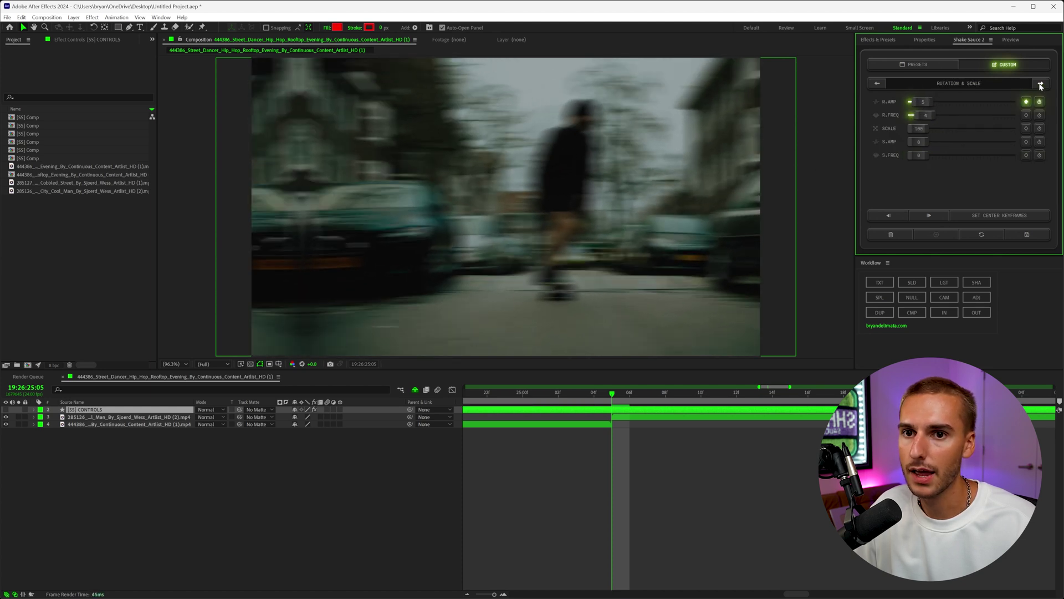
{"action": "left_click", "coordinate": [1041, 84]}
{"action": "mouse_move", "coordinate": [925, 119]}
{"action": "left_mouse_down"}
{"action": "mouse_move", "coordinate": [943, 123]}
{"action": "mouse_move", "coordinate": [927, 135]}
{"action": "mouse_move", "coordinate": [971, 137]}
{"action": "mouse_move", "coordinate": [931, 125]}
{"action": "left_mouse_up"}
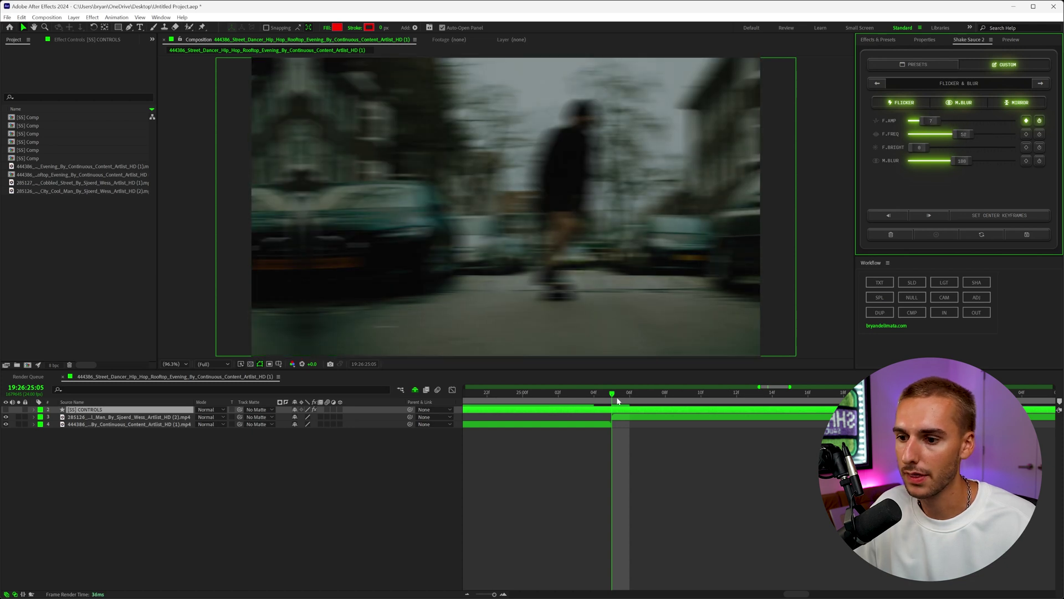
Four frames after the cut, set the flicker, rotation and X amplitudes to 0
{"action": "left_click", "coordinate": [663, 396]}
{"action": "left_click_drag", "start_coordinate": [660, 399], "coordinate": [677, 397]}
{"action": "left_click", "coordinate": [876, 84]}
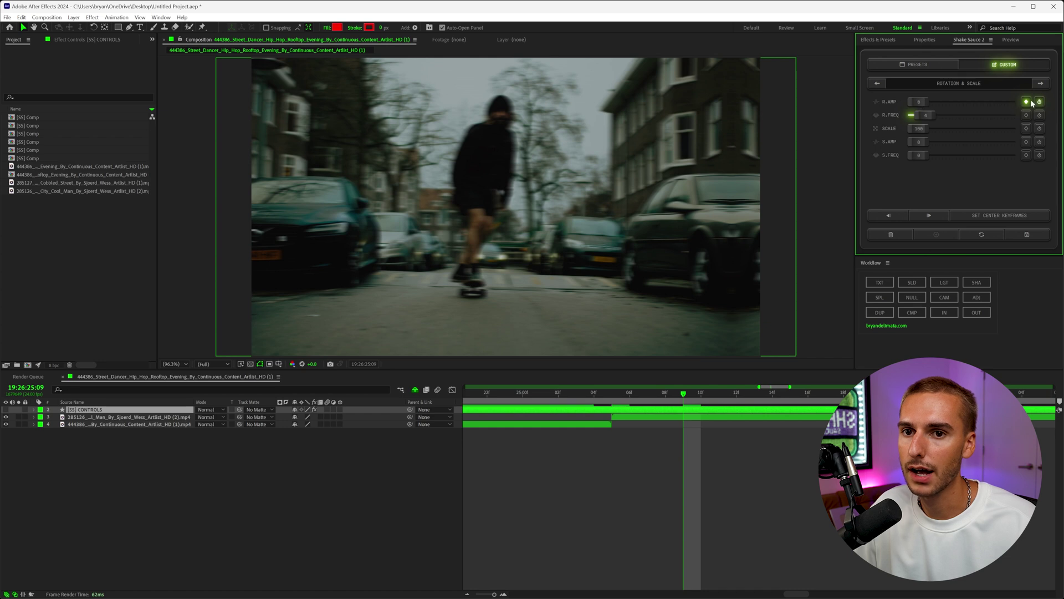
{"action": "left_click", "coordinate": [875, 84]}
{"action": "left_click_drag", "start_coordinate": [956, 156], "coordinate": [847, 149]}
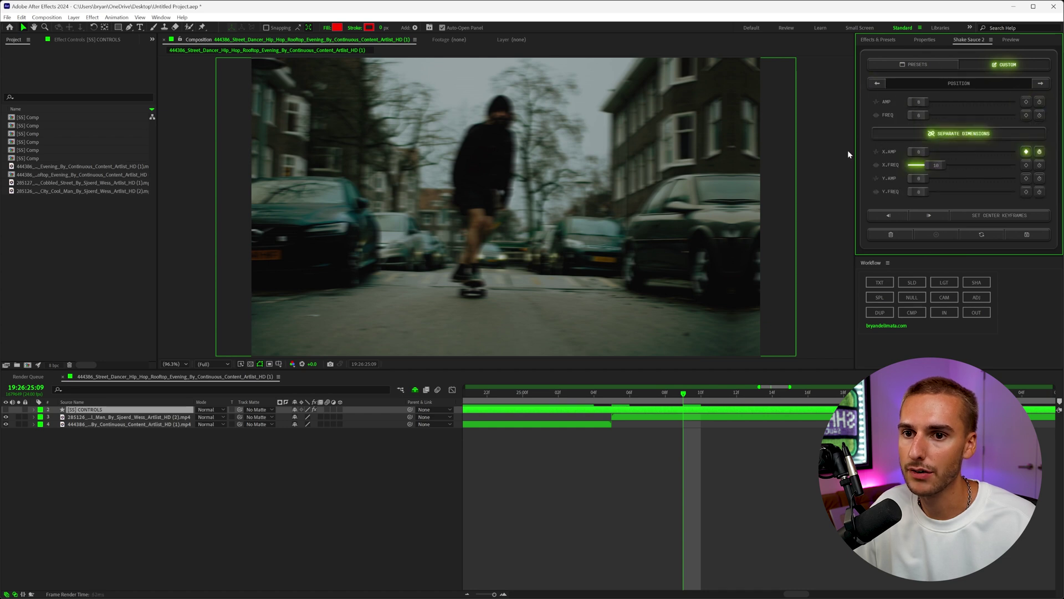
Preview the shake, and at the cut set the flicker amplitude to 8 and the flicker frequency to about 74
{"action": "left_click", "coordinate": [535, 397]}
{"action": "key", "text": "space"}
{"action": "left_click_drag", "start_coordinate": [592, 398], "coordinate": [618, 397]}
{"action": "left_click", "coordinate": [1041, 83]}
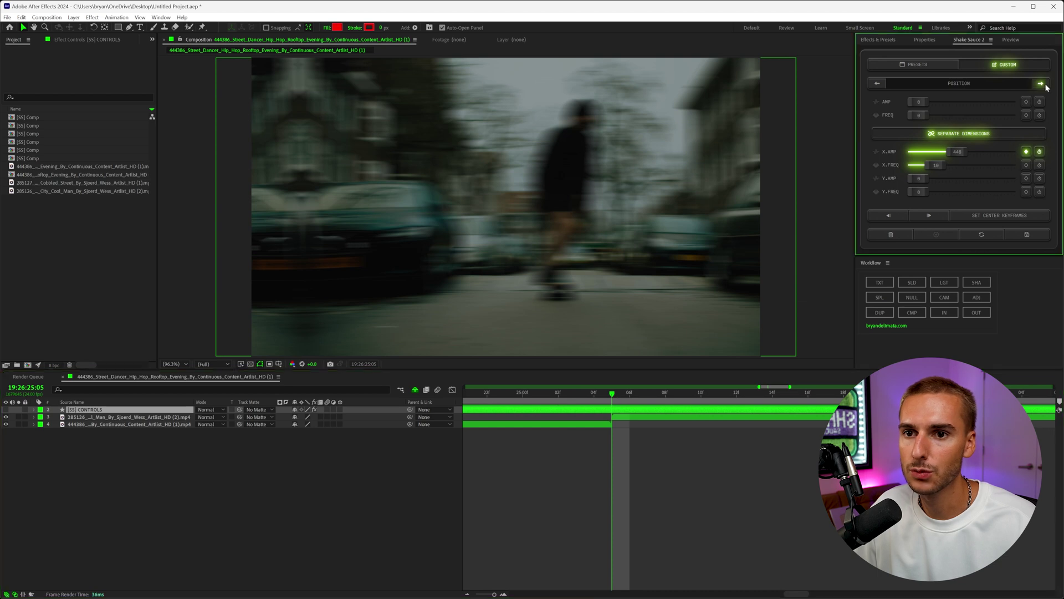
{"action": "left_click", "coordinate": [1038, 85]}
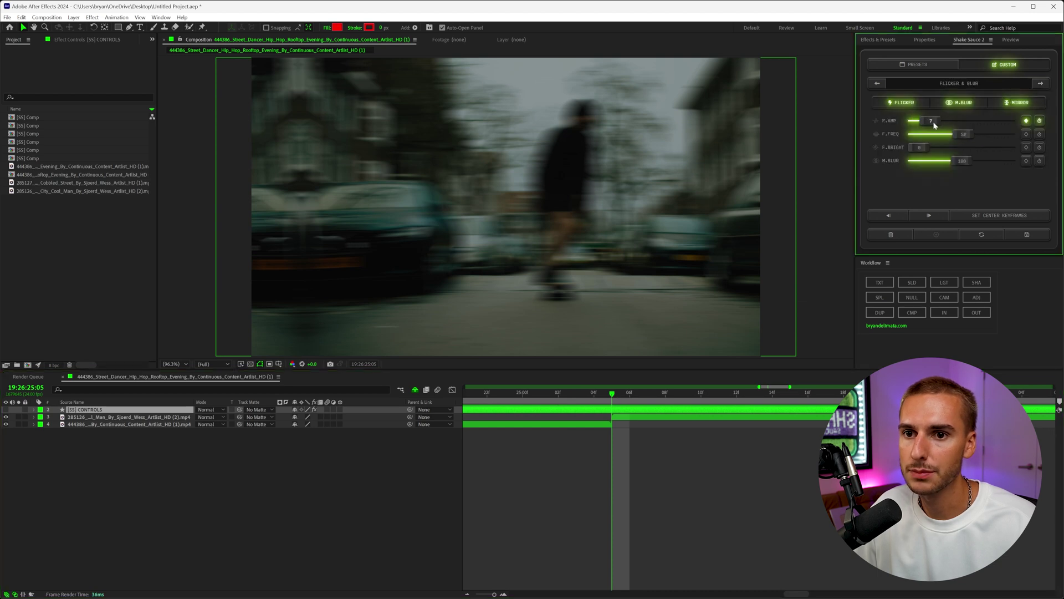
{"action": "left_click", "coordinate": [945, 121]}
{"action": "left_click_drag", "start_coordinate": [965, 134], "coordinate": [983, 138]}
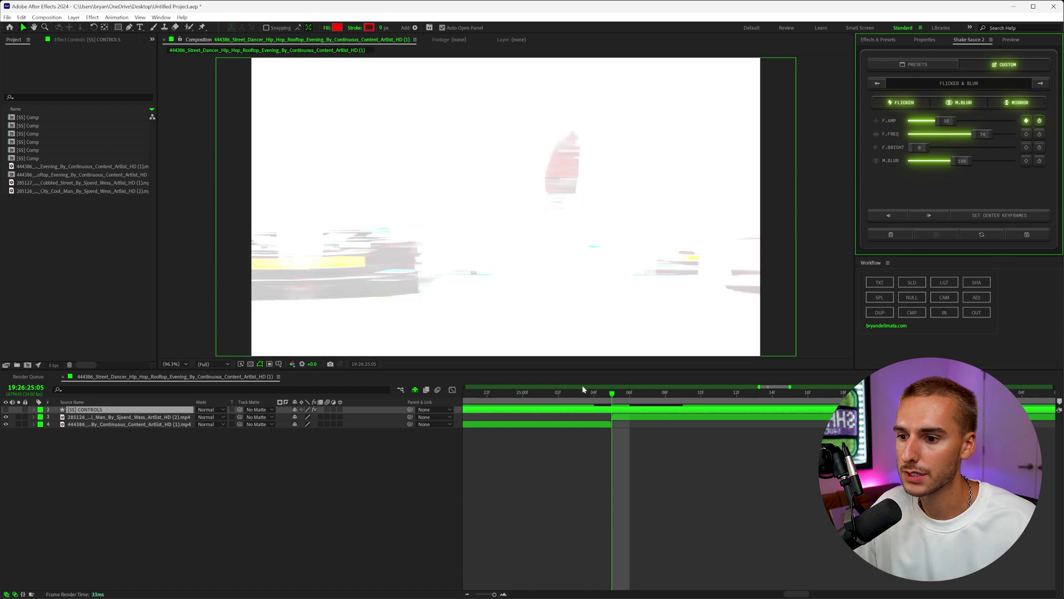
{"action": "left_click", "coordinate": [933, 122]}
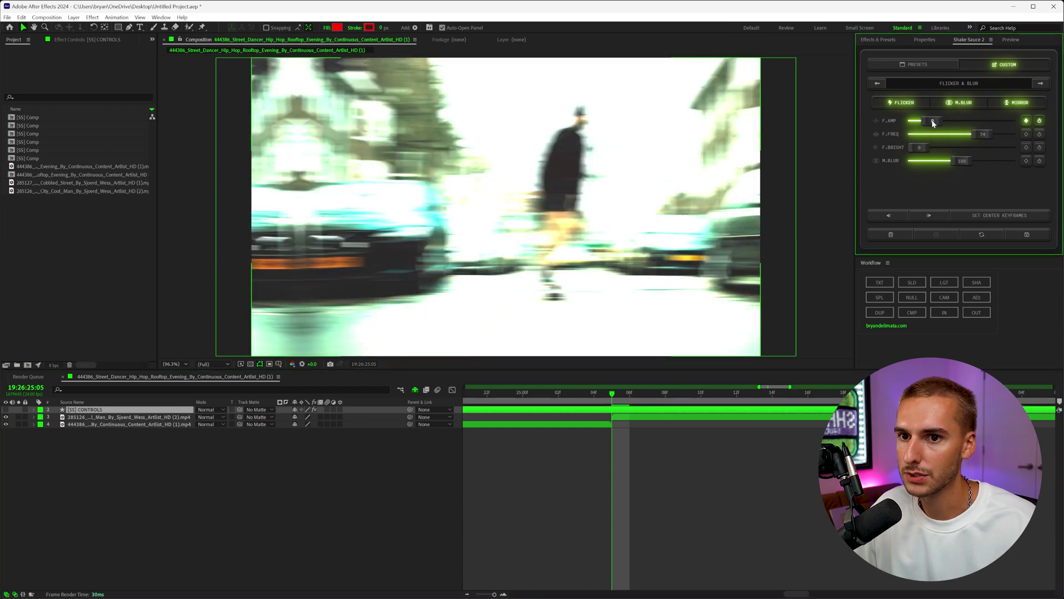
Play the transition from before the cut to check the flicker, and return to the cut frame
{"action": "left_click", "coordinate": [521, 393]}
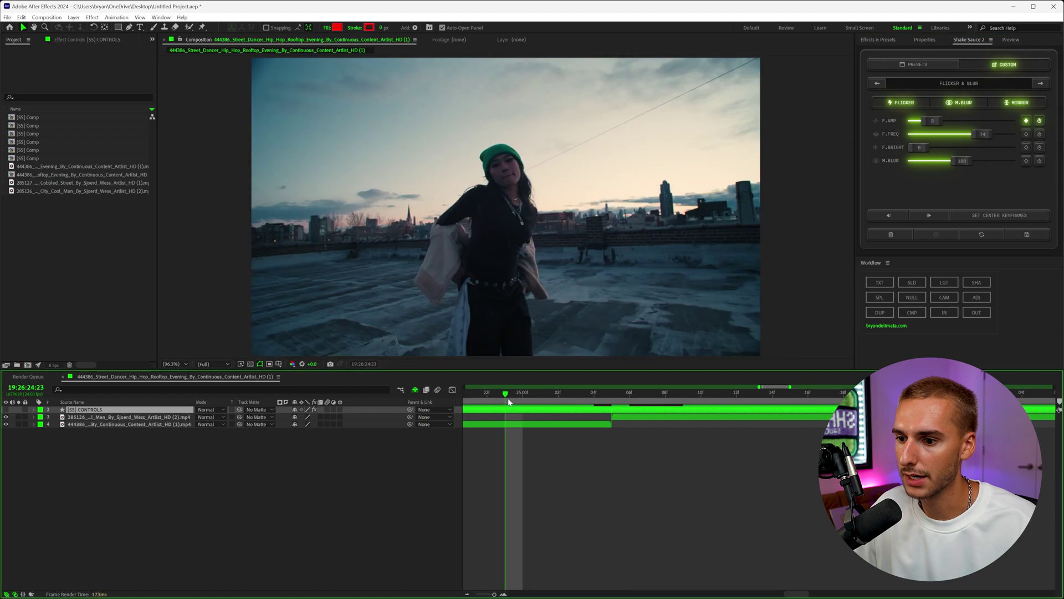
{"action": "key", "text": "space"}
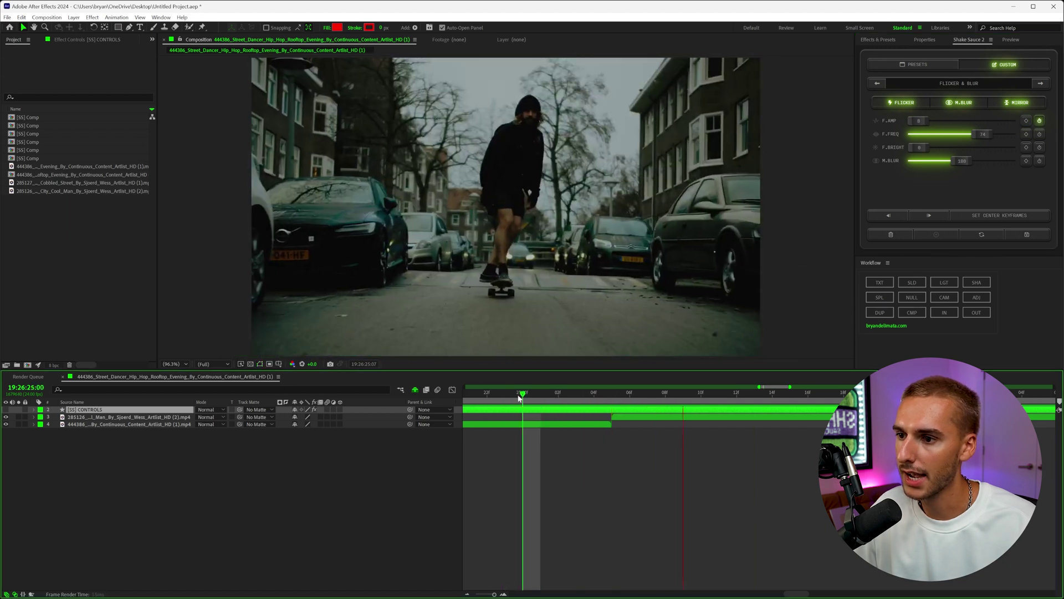
{"action": "left_click_drag", "start_coordinate": [683, 405], "coordinate": [620, 405]}
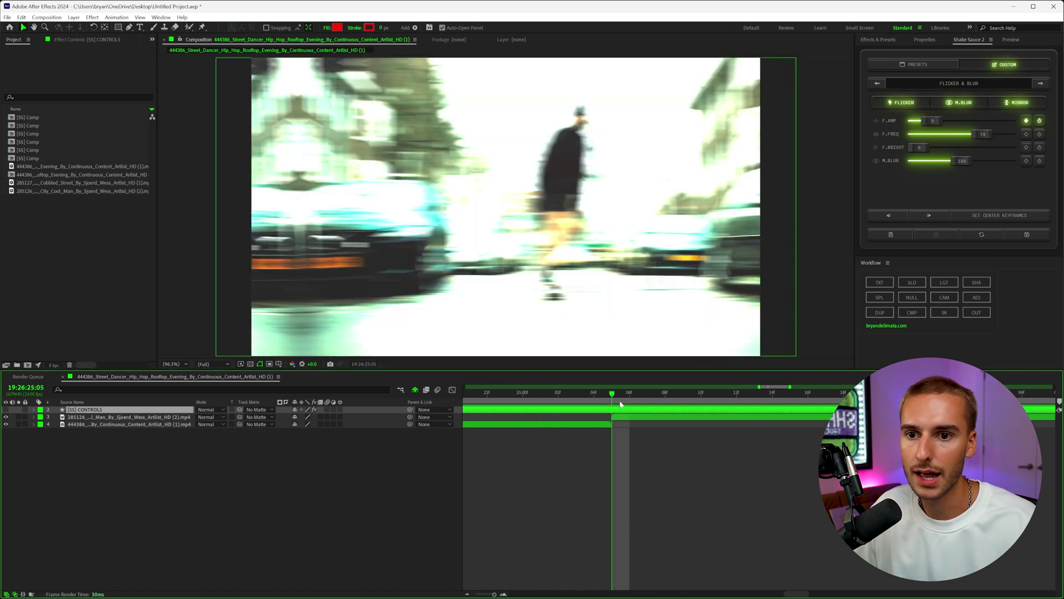
Apply Easy Ease to all X, rotation and flicker amplitude keyframes on the controls layer and preview the shake
{"action": "key", "text": "u"}
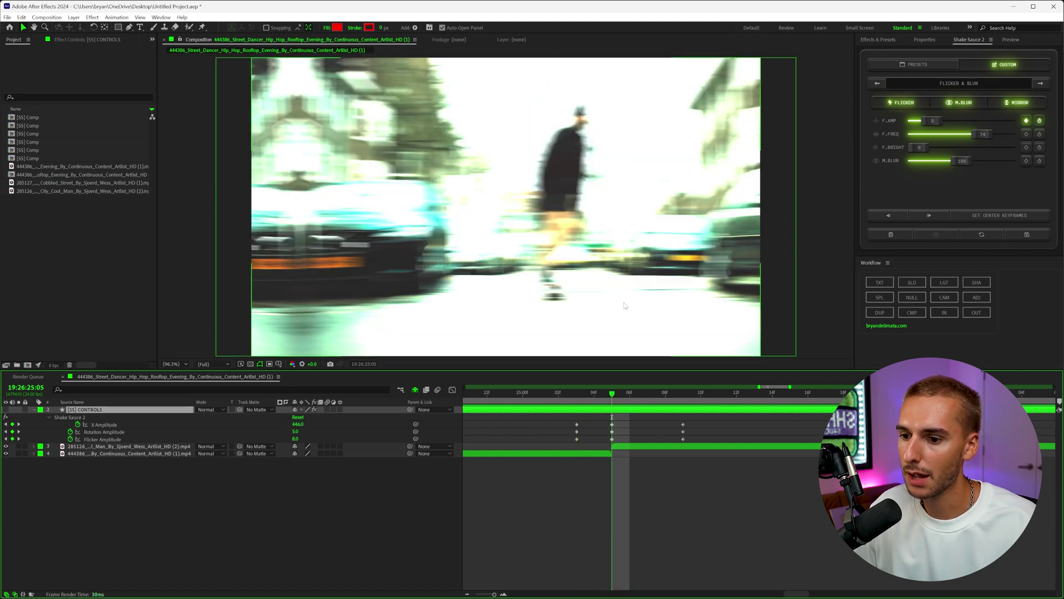
{"action": "left_click_drag", "start_coordinate": [712, 422], "coordinate": [520, 447]}
{"action": "key", "text": "F9"}
{"action": "left_click", "coordinate": [613, 417]}
{"action": "left_click_drag", "start_coordinate": [614, 406], "coordinate": [501, 409]}
{"action": "key", "text": "space"}
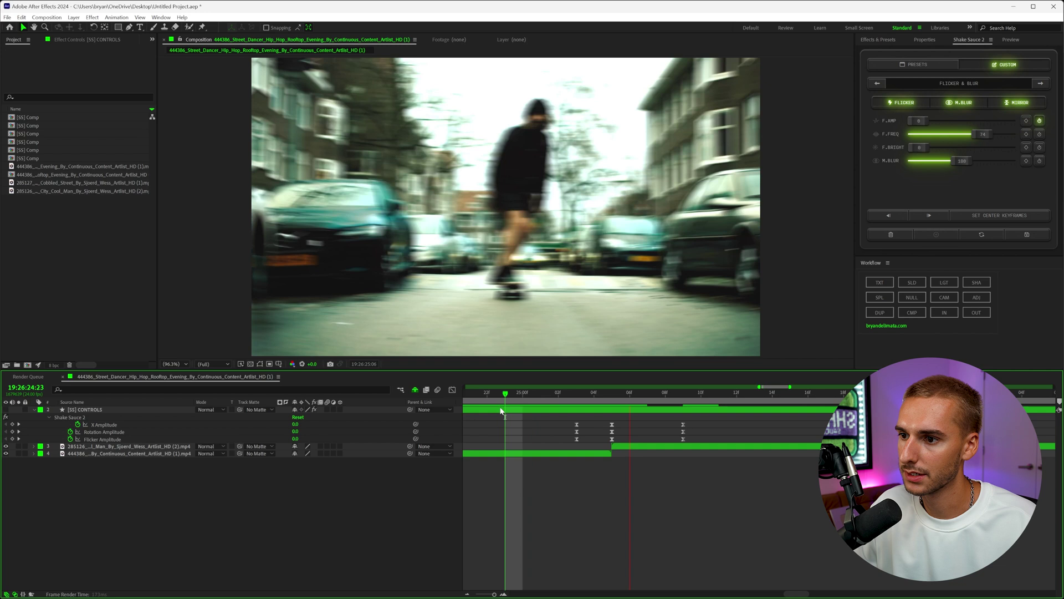
Set the amplitude keyframes at the cut as center keyframes and save the shake as a preset named TWITCH SIDE
{"action": "left_click", "coordinate": [986, 217]}
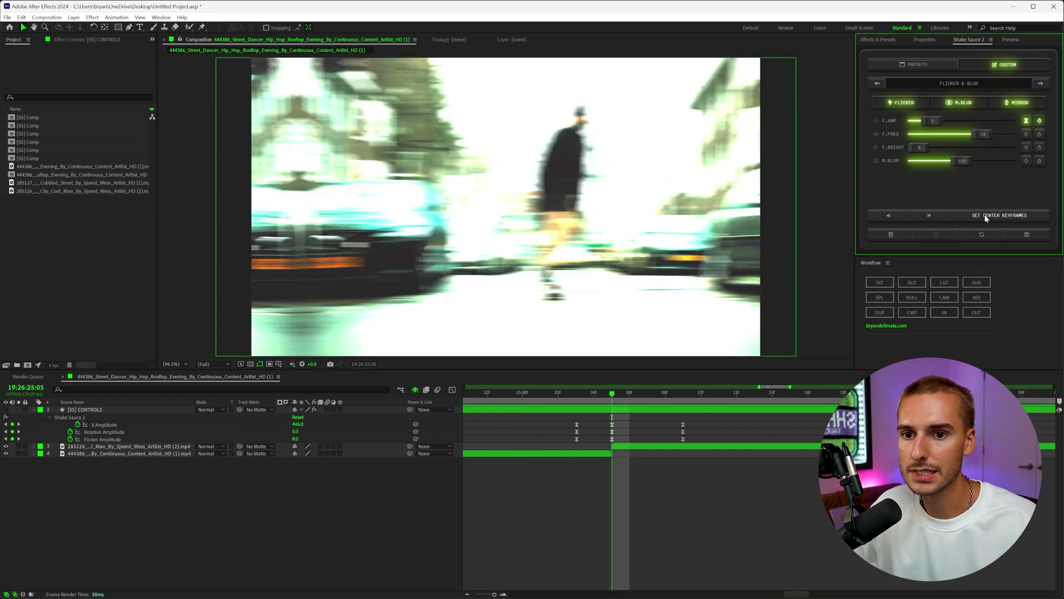
{"action": "left_click", "coordinate": [616, 418]}
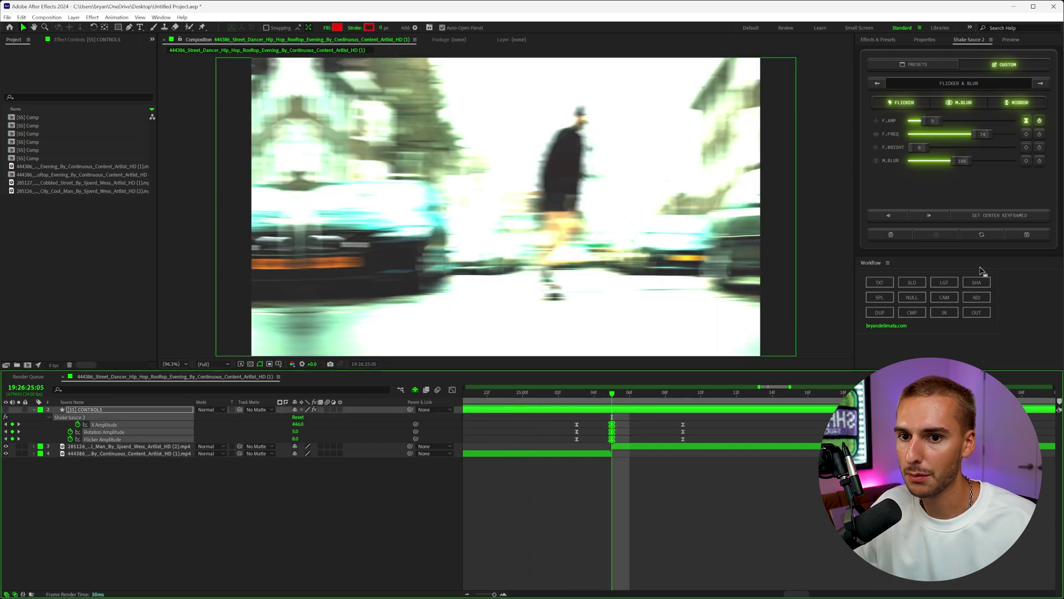
{"action": "left_click", "coordinate": [1027, 234]}
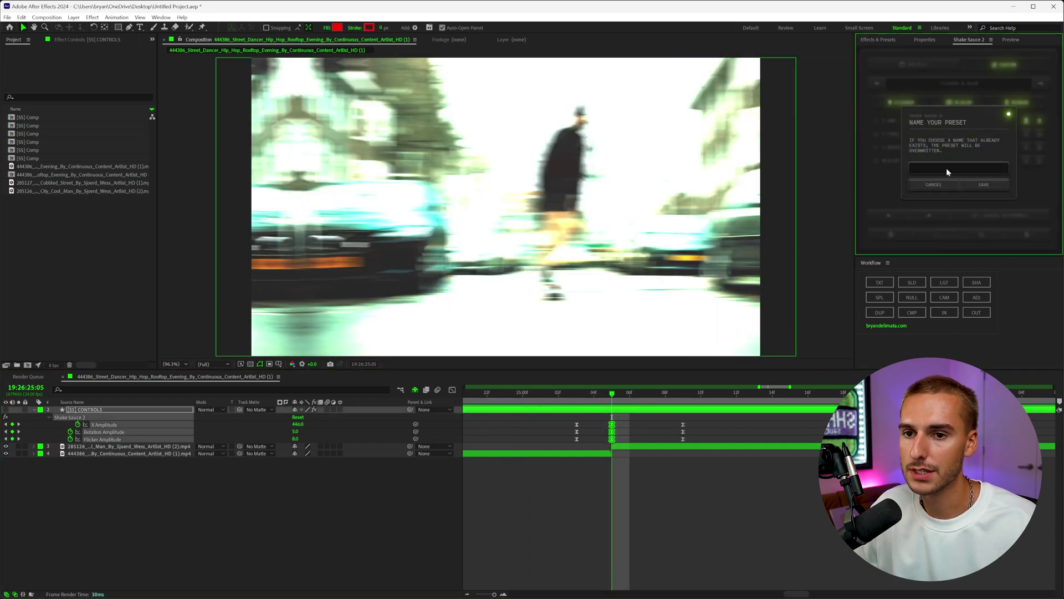
{"action": "type", "text": "TWITCH SIDE"}
{"action": "key", "text": "Return"}
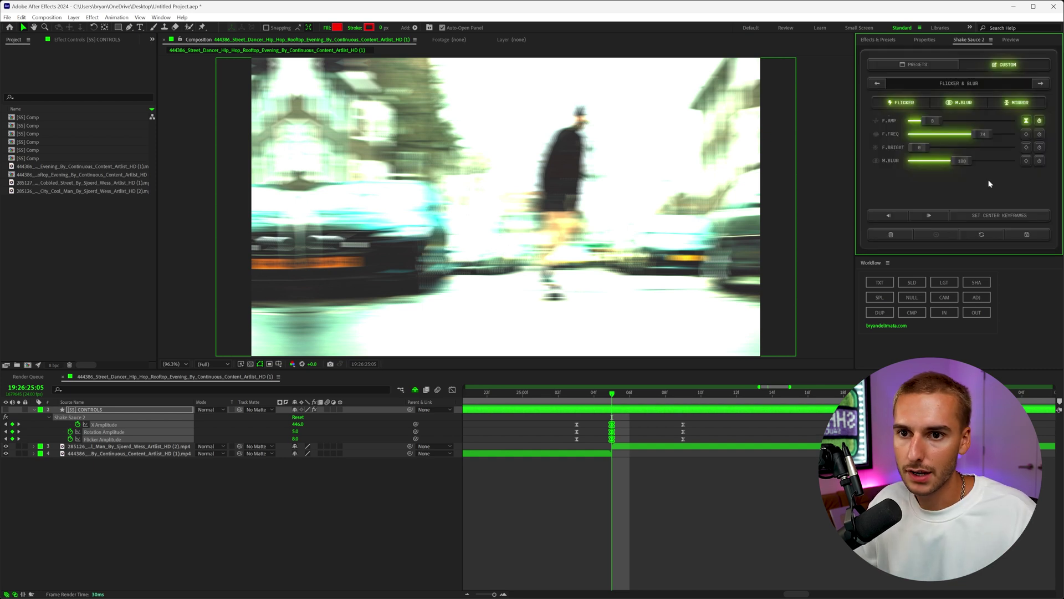
Remove the current shake from the composition and open the saved TWITCH SIDE preset for custom editing at the cut
{"action": "left_click", "coordinate": [906, 67]}
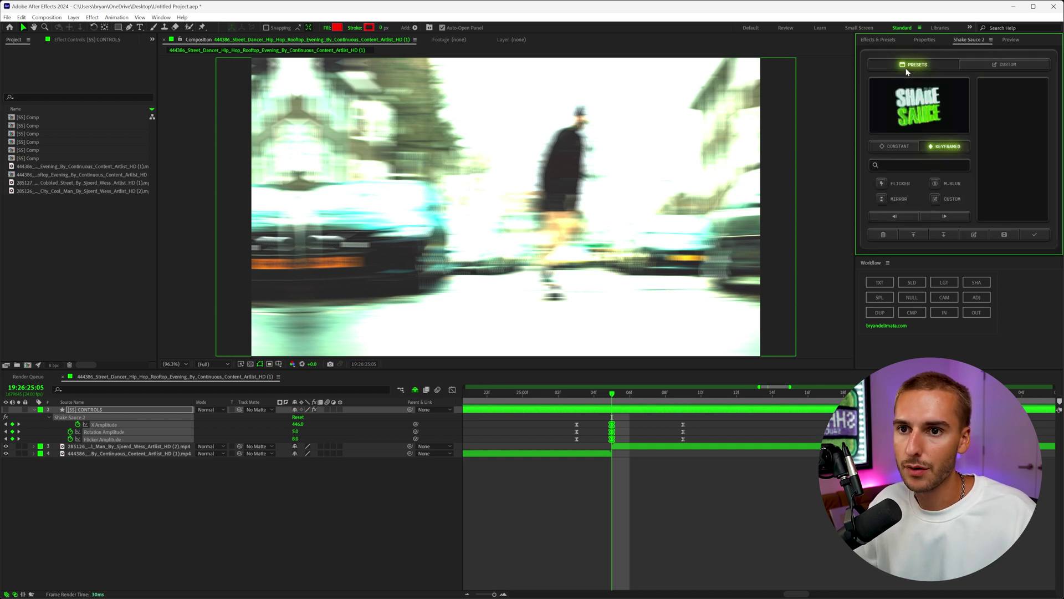
{"action": "scroll", "coordinate": [998, 167], "scroll_direction": "down", "scroll_amount": 3}
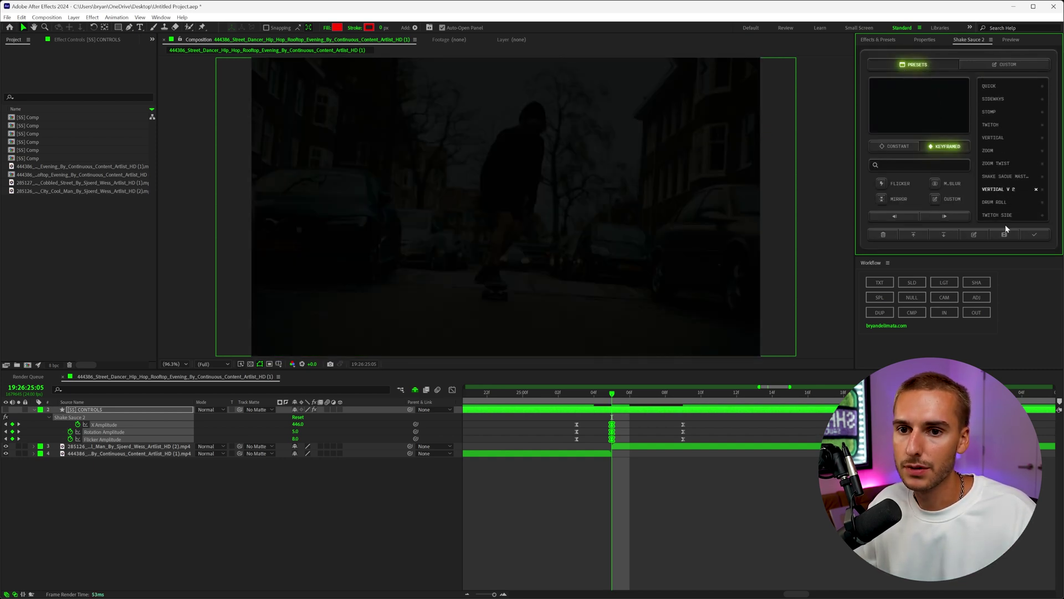
{"action": "left_click", "coordinate": [1001, 215]}
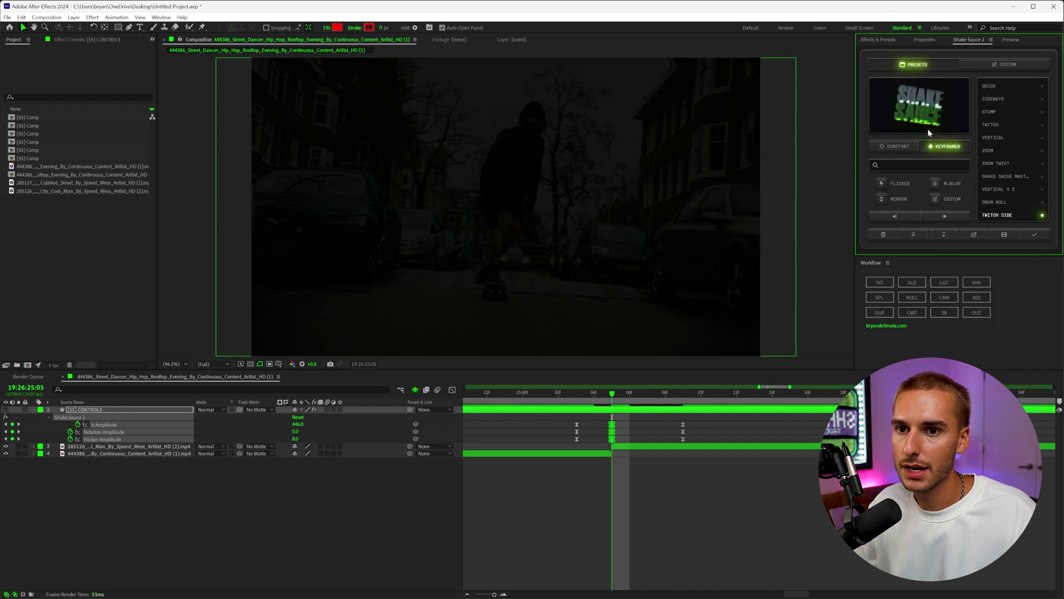
{"action": "left_click", "coordinate": [883, 234]}
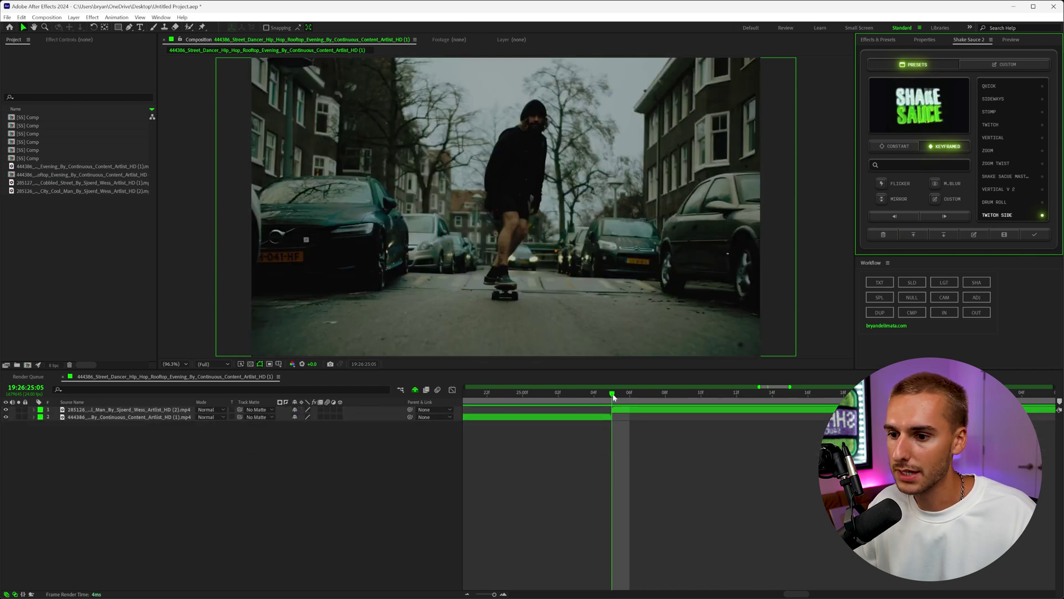
{"action": "mouse_move", "coordinate": [996, 217]}
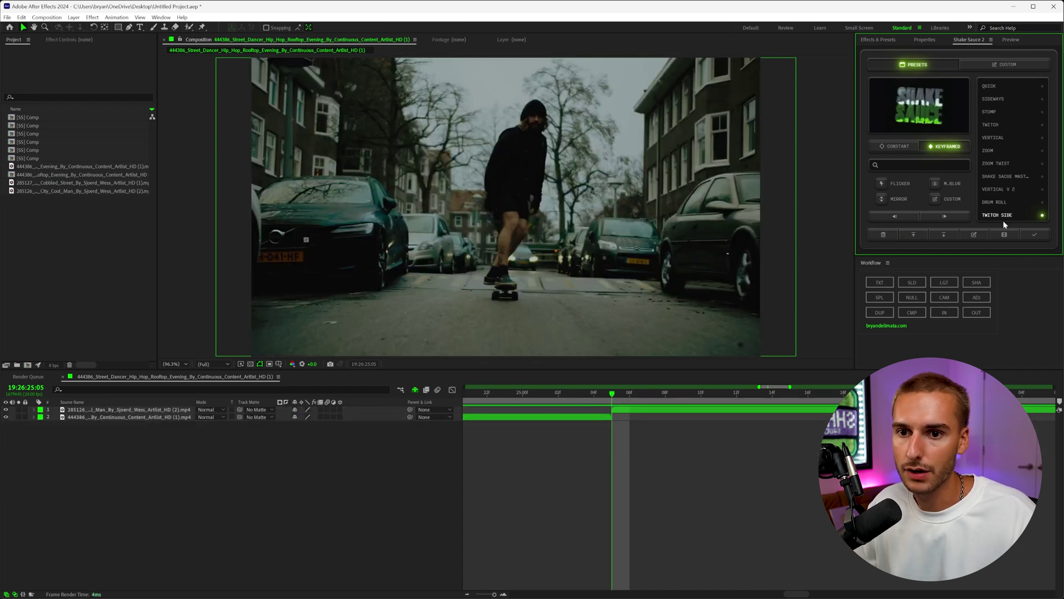
{"action": "left_click", "coordinate": [973, 234]}
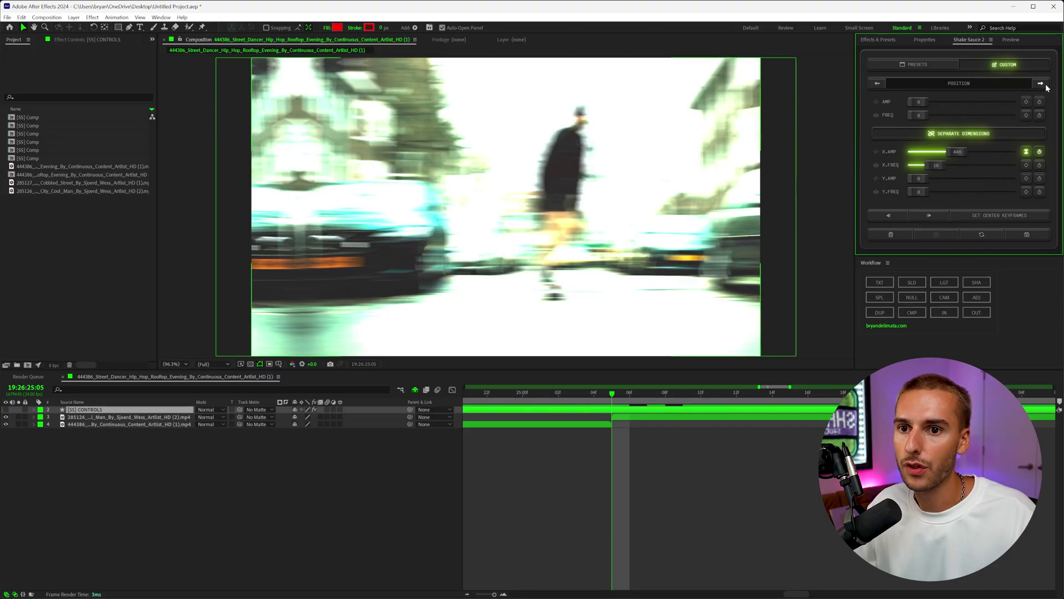
Set the position Y amplitude to 446 and raise the Y frequency close to the X frequency
{"action": "double_click", "coordinate": [958, 179]}
{"action": "type", "text": "446"}
{"action": "key", "text": "Return"}
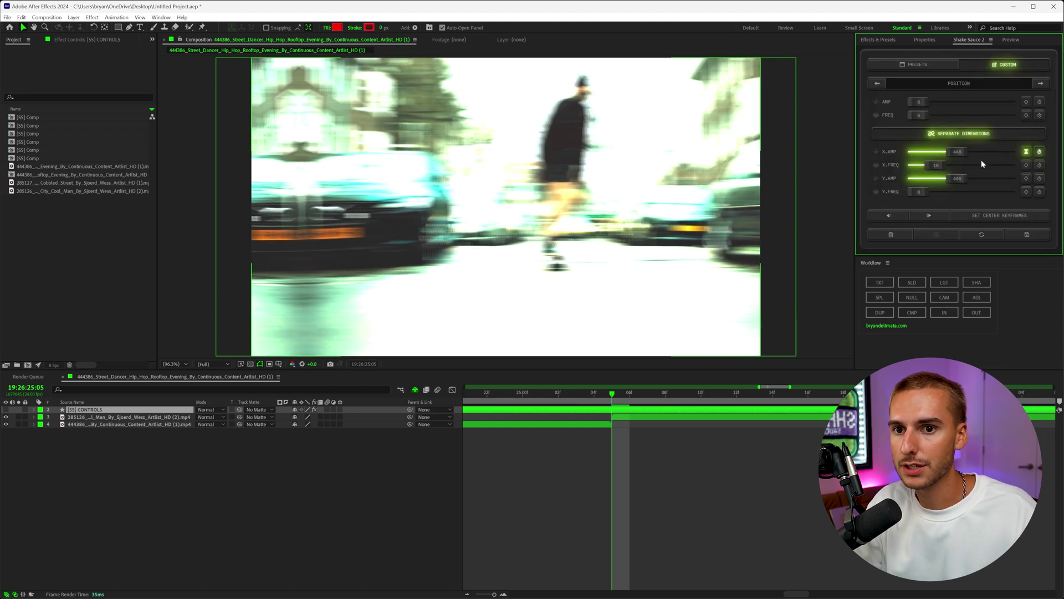
{"action": "left_click_drag", "start_coordinate": [941, 194], "coordinate": [939, 195]}
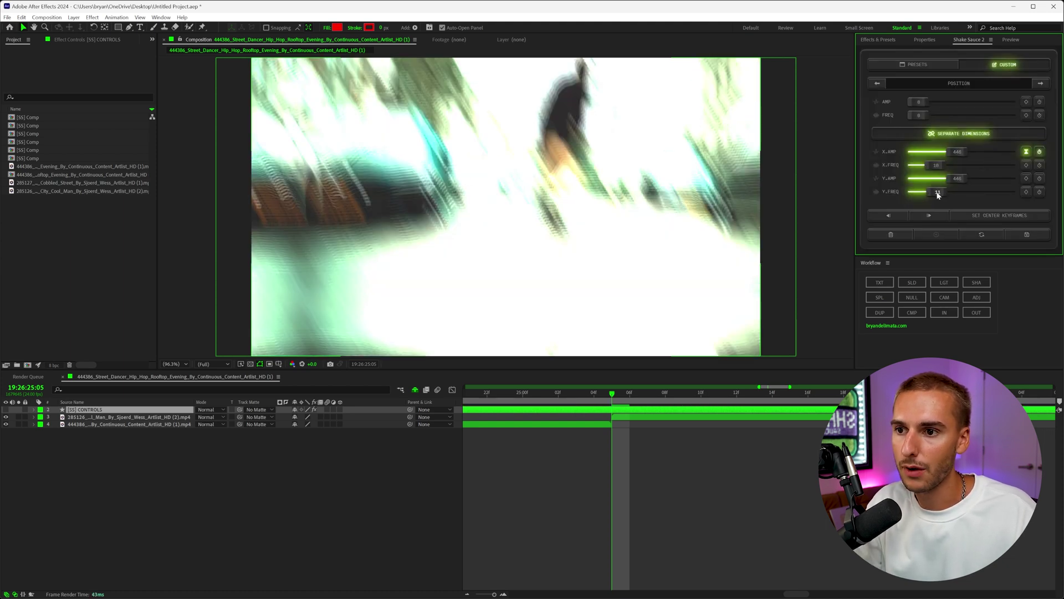
Remove the X amplitude keyframes, zero the X amplitude and frequency, and keyframe the Y amplitude from 0 two frames before the cut
{"action": "left_click", "coordinate": [1041, 152]}
{"action": "left_click_drag", "start_coordinate": [958, 156], "coordinate": [866, 152]}
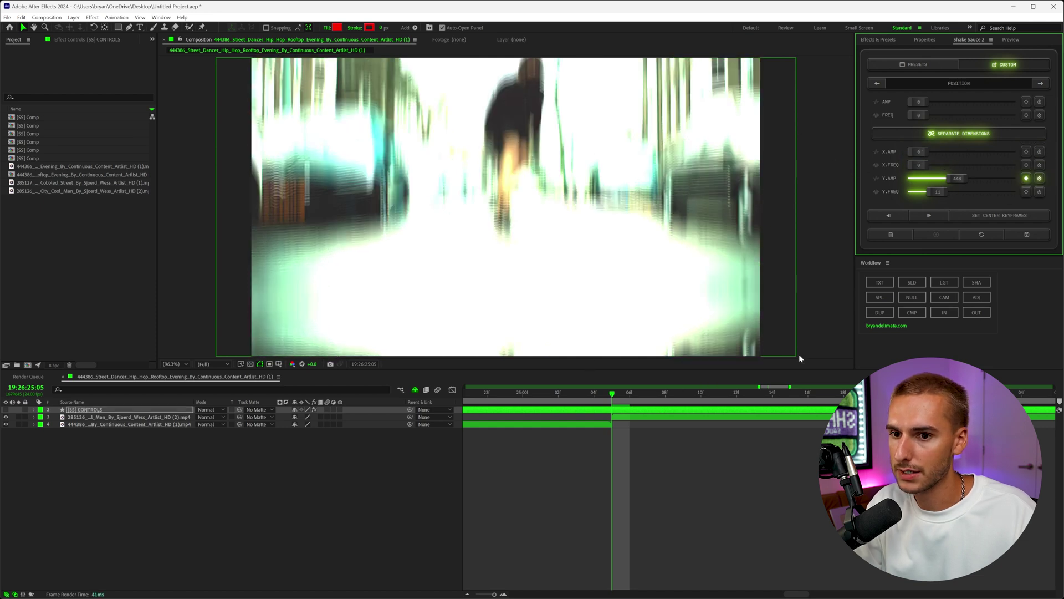
{"action": "key", "text": "Page_Up"}
{"action": "key", "text": "Page_Up"}
{"action": "left_click_drag", "start_coordinate": [961, 182], "coordinate": [833, 185]}
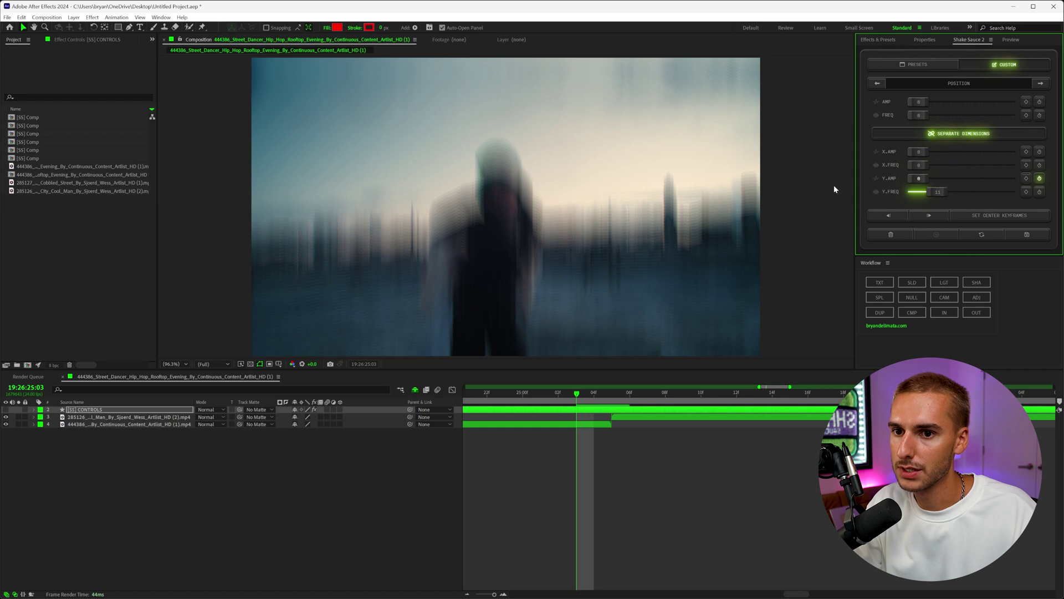
Reveal the controls layer's keyframes and keyframe the Y amplitude to 0 at 25:09, four frames after the cut
{"action": "left_click", "coordinate": [612, 395]}
{"action": "key", "text": "u"}
{"action": "left_click_drag", "start_coordinate": [665, 395], "coordinate": [684, 399]}
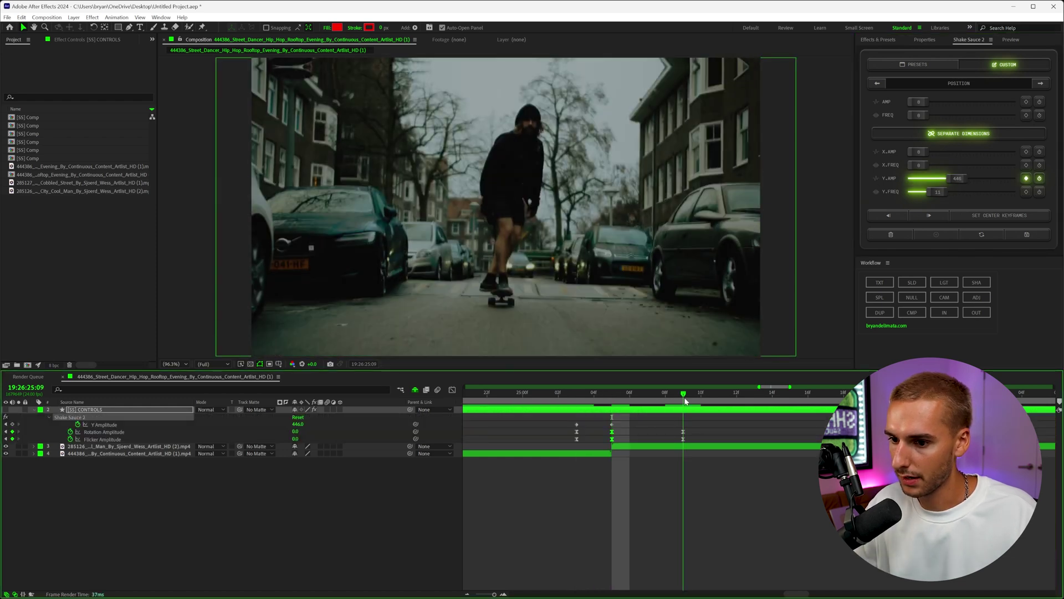
{"action": "left_click_drag", "start_coordinate": [958, 180], "coordinate": [849, 186]}
Apply Easy Ease to all Y Amplitude keyframes and preview the transition
{"action": "left_click_drag", "start_coordinate": [704, 428], "coordinate": [572, 422]}
{"action": "key", "text": "F9"}
{"action": "left_click", "coordinate": [559, 394]}
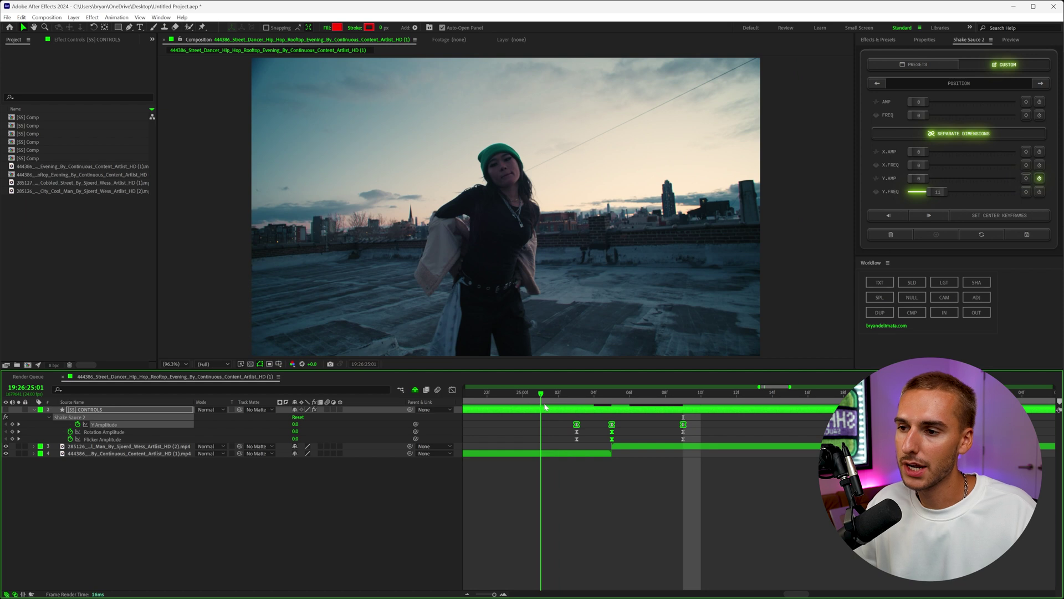
{"action": "left_click", "coordinate": [545, 406]}
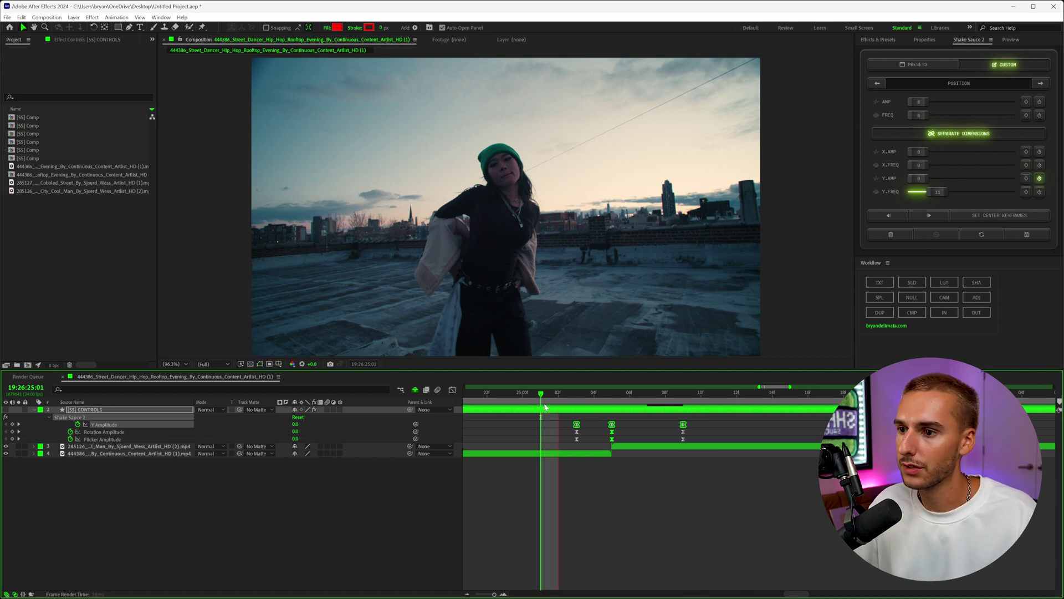
{"action": "left_click", "coordinate": [527, 402]}
Lower the Y amplitude keyframe at the cut to 250 and preview the transition
{"action": "left_click_drag", "start_coordinate": [539, 401], "coordinate": [637, 411]}
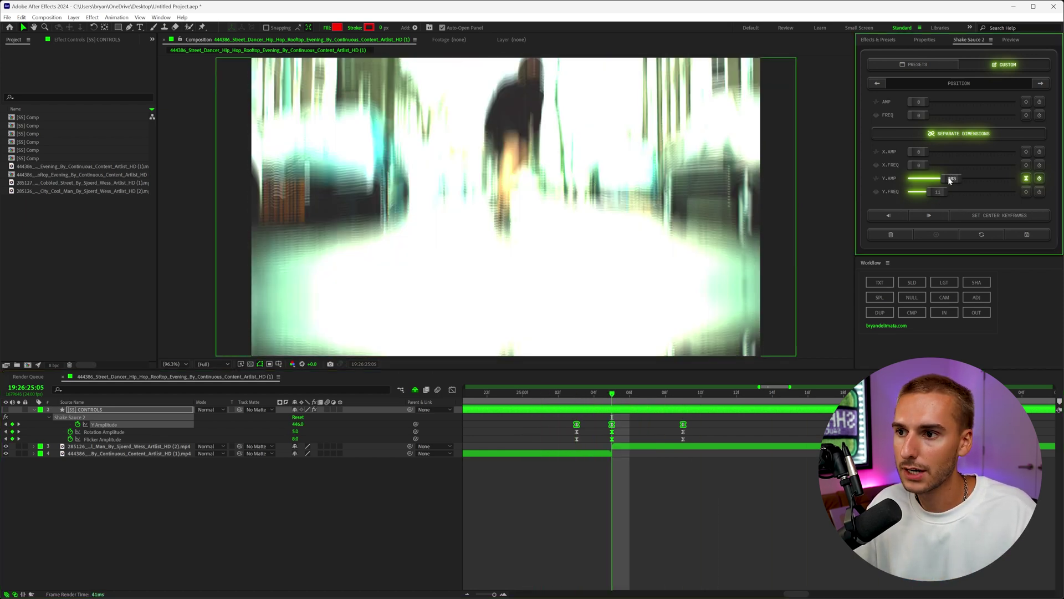
{"action": "left_click_drag", "start_coordinate": [947, 178], "coordinate": [938, 181]}
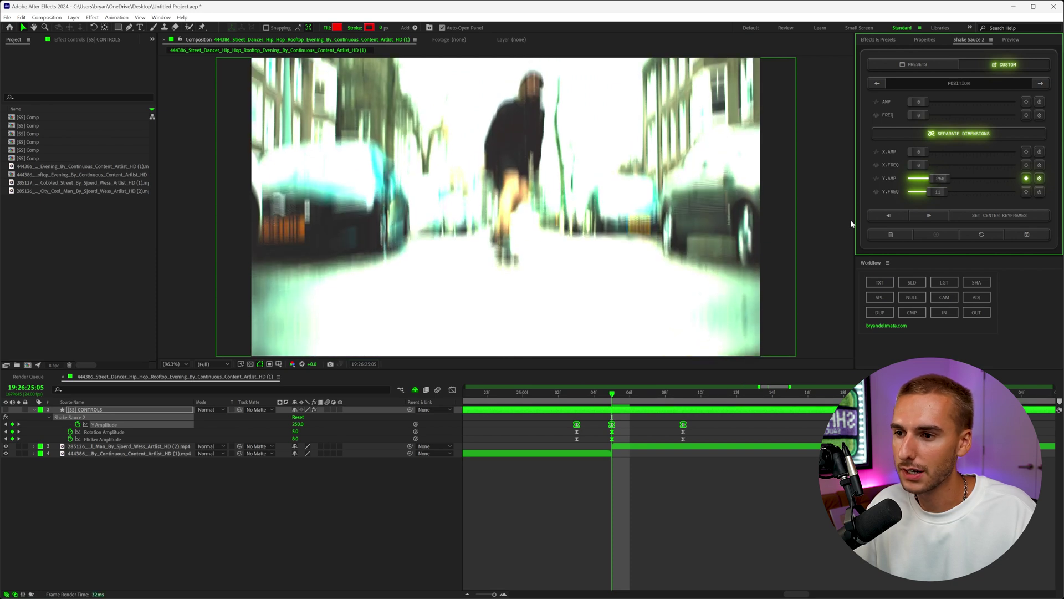
{"action": "left_click", "coordinate": [504, 403]}
{"action": "key", "text": "space"}
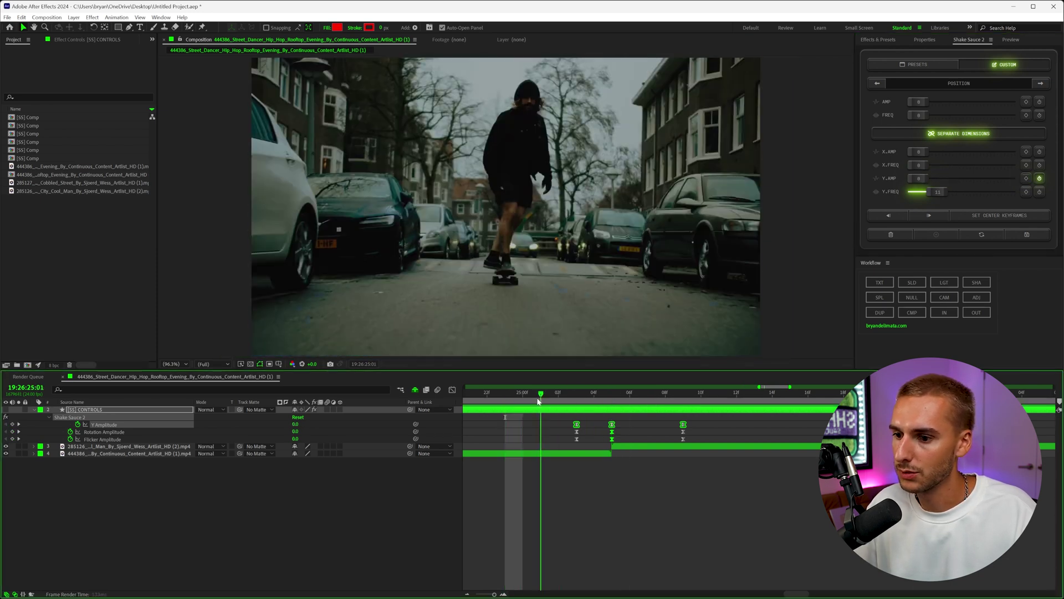
Set the rotation amplitude to 7 and the flicker amplitude to 6 at the cut, and preview the shake
{"action": "left_click", "coordinate": [546, 397]}
{"action": "left_click_drag", "start_coordinate": [546, 397], "coordinate": [615, 390]}
{"action": "left_click", "coordinate": [1042, 83]}
{"action": "left_click_drag", "start_coordinate": [921, 103], "coordinate": [926, 119]}
{"action": "left_click", "coordinate": [1040, 84]}
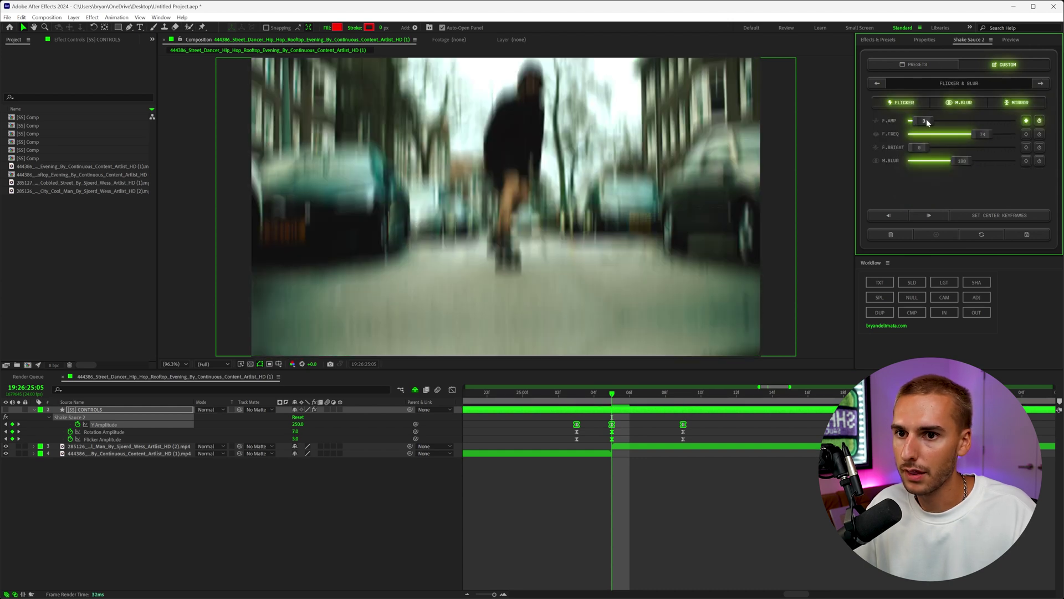
{"action": "left_click", "coordinate": [506, 392]}
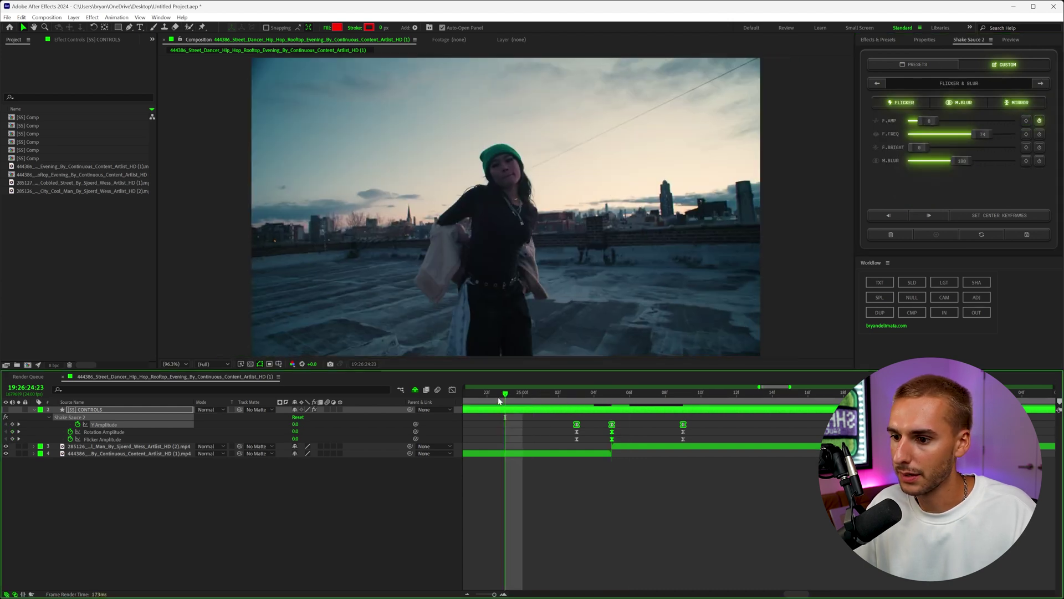
{"action": "key", "text": "space"}
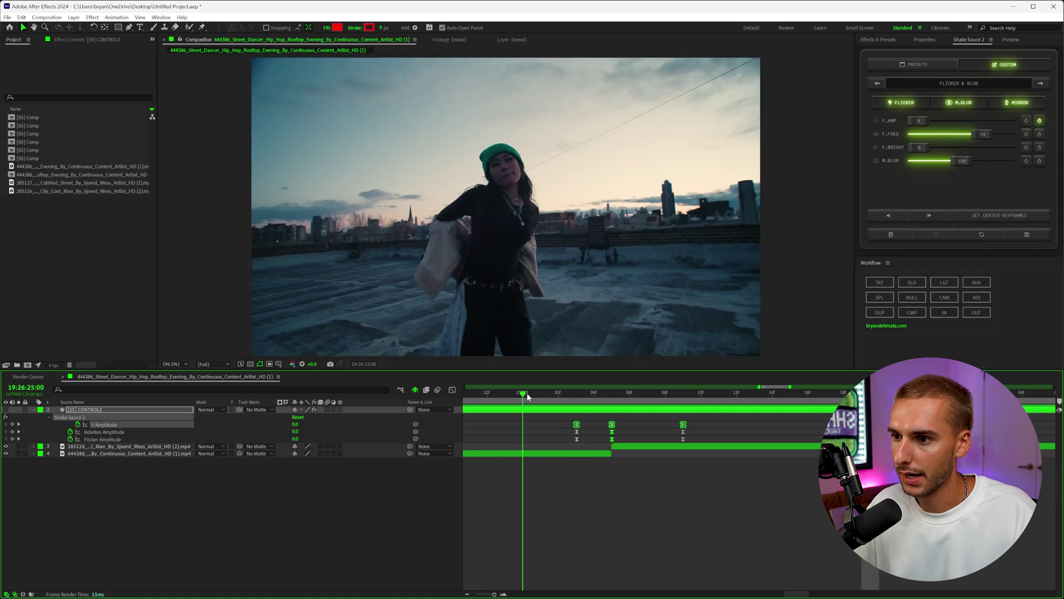
Set the amplitude keyframes at the cut as center keyframes and save the shake as a preset named TWITCH UP
{"action": "left_click", "coordinate": [610, 395]}
{"action": "mouse_move", "coordinate": [610, 398]}
{"action": "left_mouse_down"}
{"action": "mouse_move", "coordinate": [687, 401]}
{"action": "mouse_move", "coordinate": [612, 398]}
{"action": "left_mouse_up"}
{"action": "left_click", "coordinate": [1010, 220]}
{"action": "left_click", "coordinate": [1025, 236]}
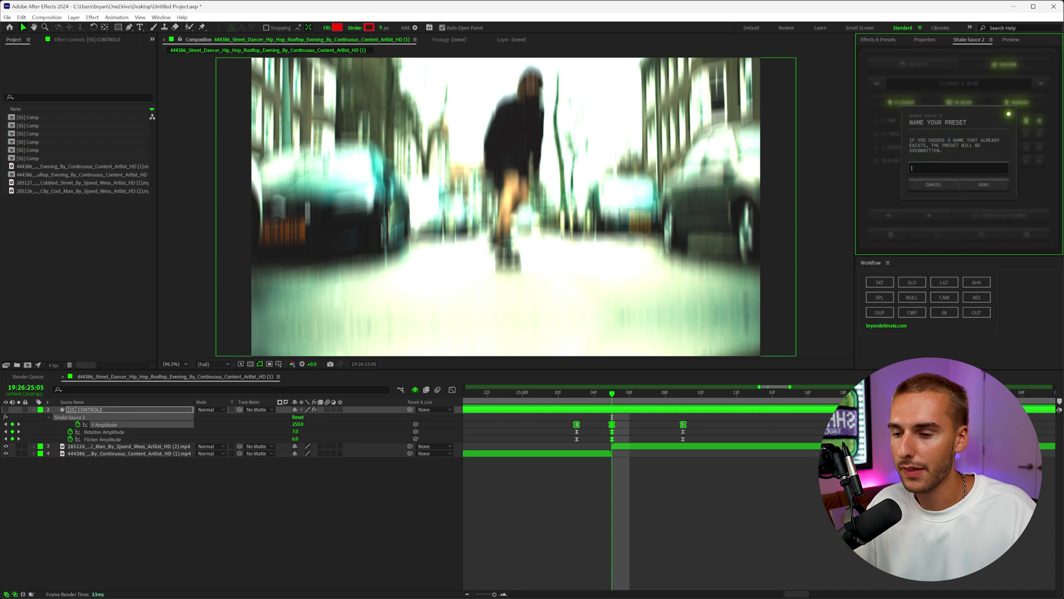
{"action": "type", "text": "test"}
{"action": "left_click", "coordinate": [935, 184]}
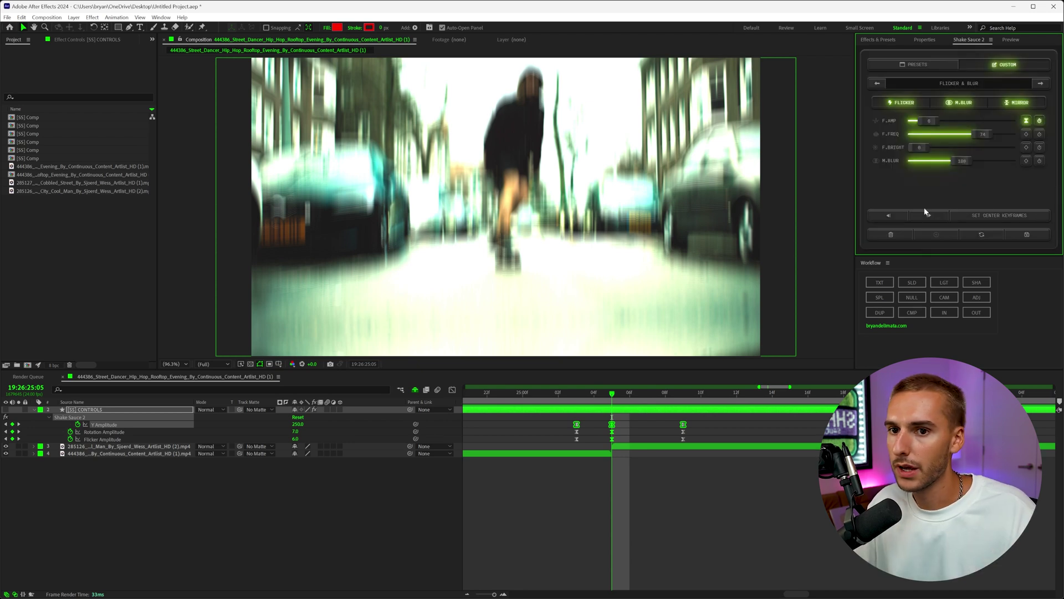
{"action": "left_click", "coordinate": [909, 66]}
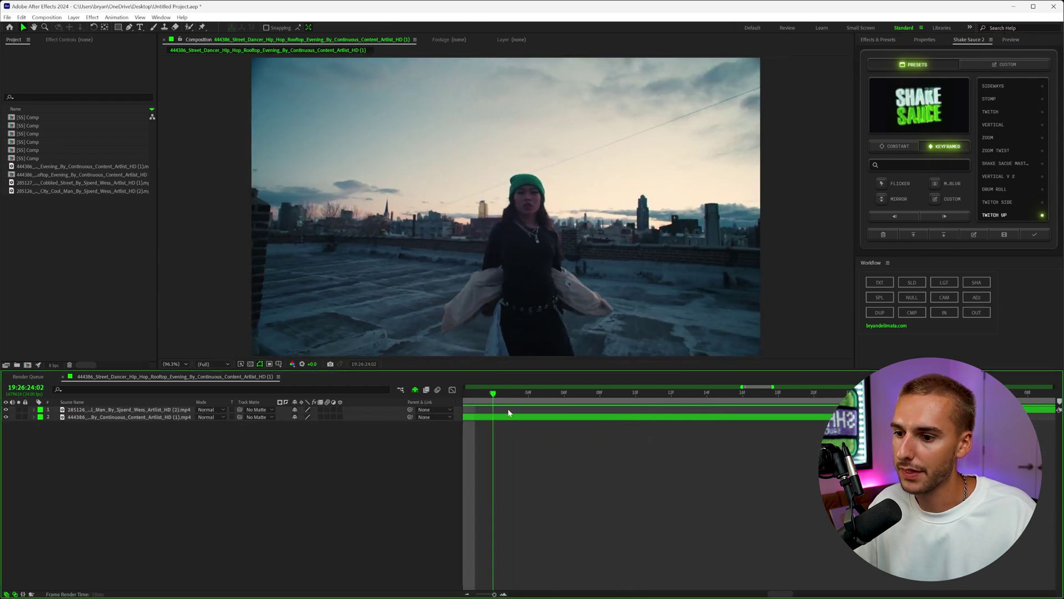
Create a new custom shake without keyframes and set its position amplitude and frequency
{"action": "key", "text": "Page_Down"}
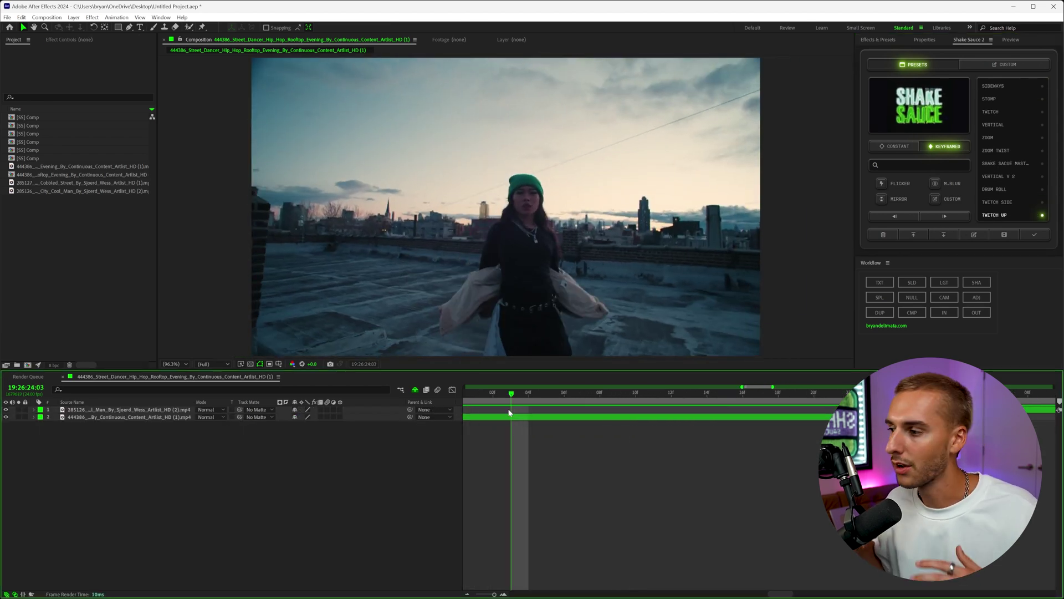
{"action": "left_click_drag", "start_coordinate": [526, 395], "coordinate": [475, 393]}
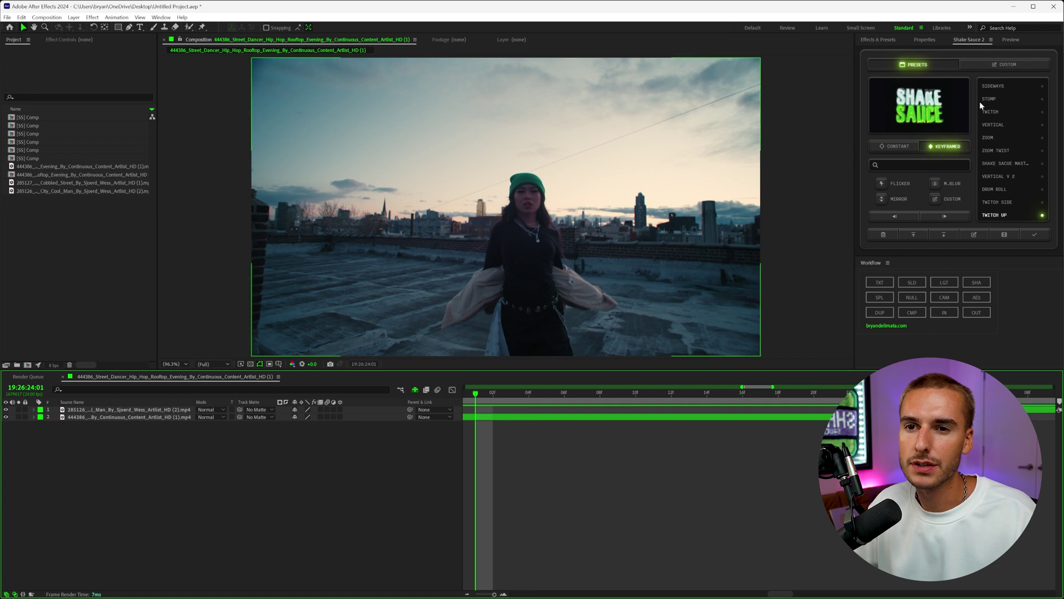
{"action": "left_click", "coordinate": [1003, 65]}
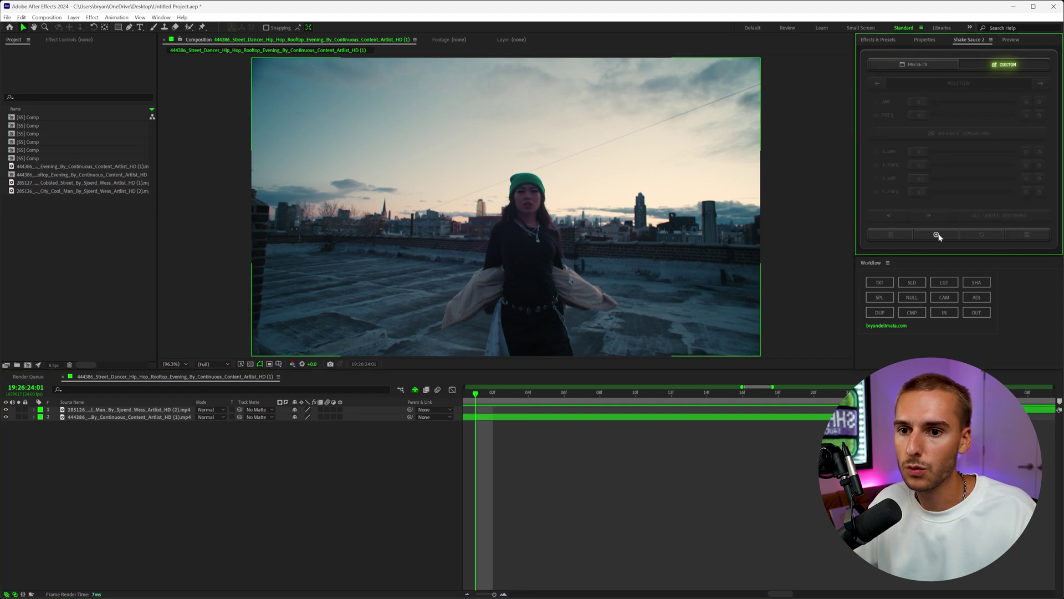
{"action": "mouse_move", "coordinate": [918, 102]}
{"action": "left_mouse_down"}
{"action": "mouse_move", "coordinate": [944, 105]}
{"action": "mouse_move", "coordinate": [924, 116]}
{"action": "left_mouse_up"}
{"action": "left_click_drag", "start_coordinate": [487, 396], "coordinate": [657, 300]}
{"action": "double_click", "coordinate": [924, 115]}
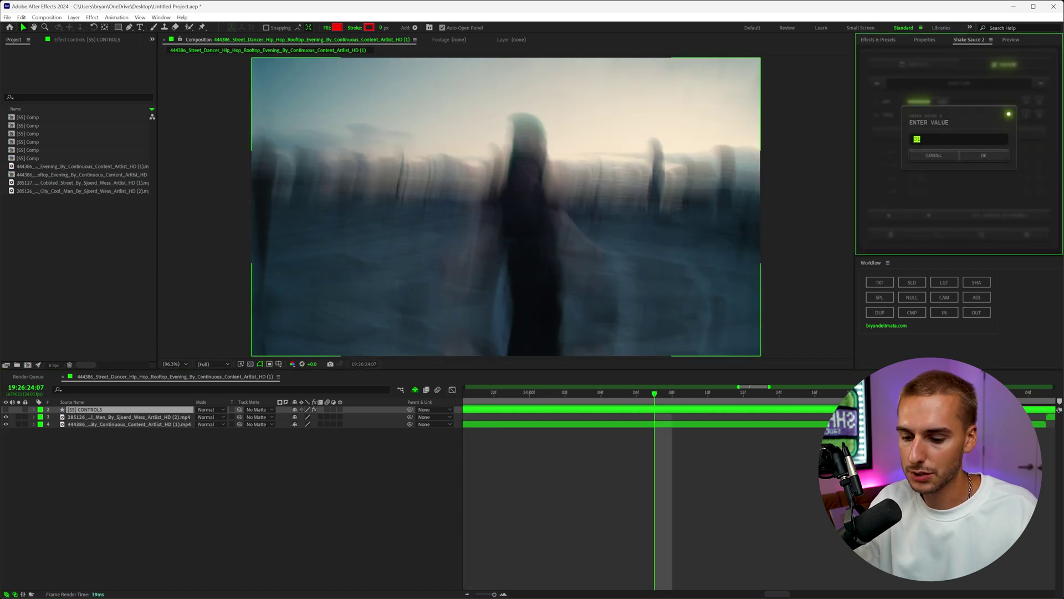
{"action": "left_click", "coordinate": [970, 155]}
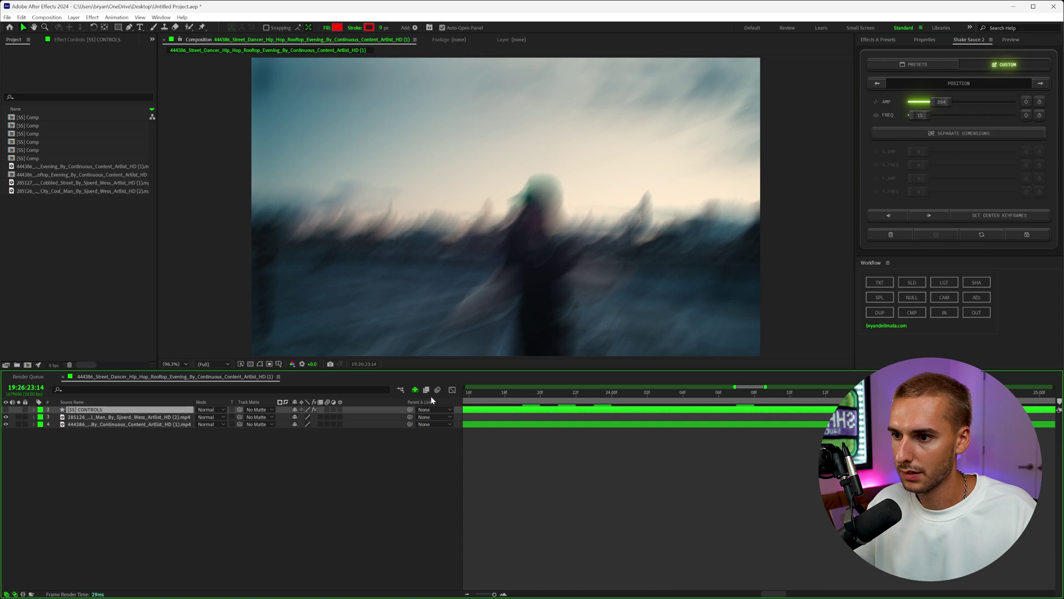
Lower the position amplitude to about 100, reduce the position frequency, and preview the constant shake
{"action": "left_click_drag", "start_coordinate": [939, 102], "coordinate": [926, 103]}
{"action": "key", "text": "space"}
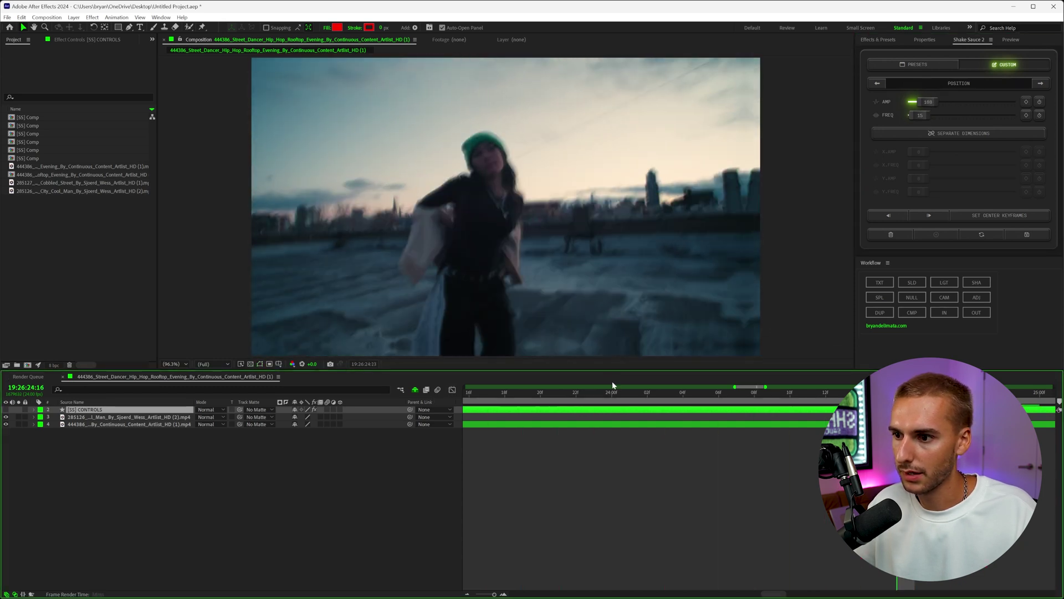
{"action": "key", "text": "space"}
{"action": "double_click", "coordinate": [920, 116]}
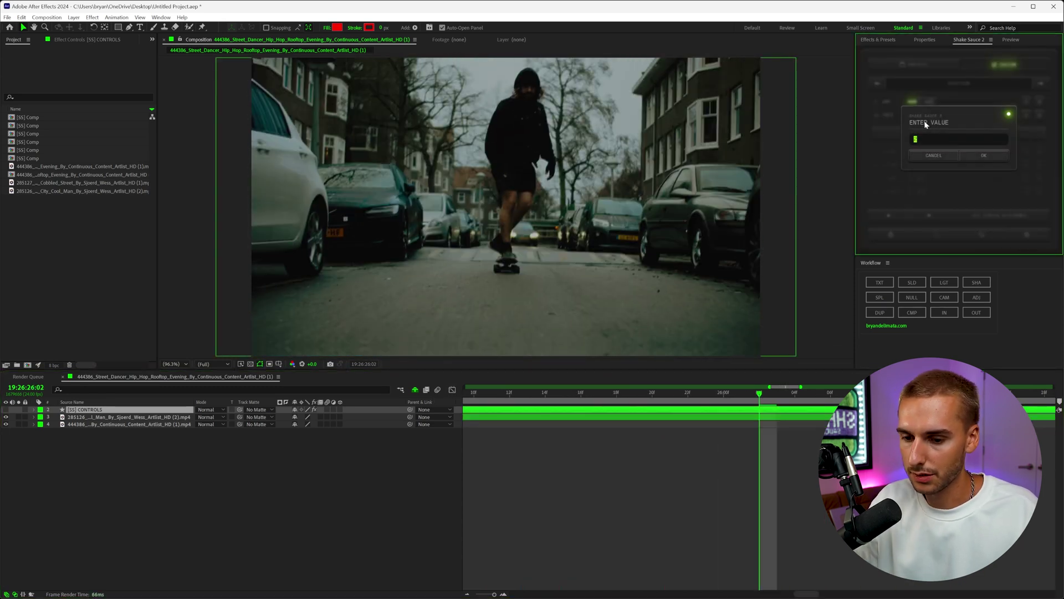
{"action": "left_click", "coordinate": [979, 156]}
{"action": "left_click", "coordinate": [510, 393]}
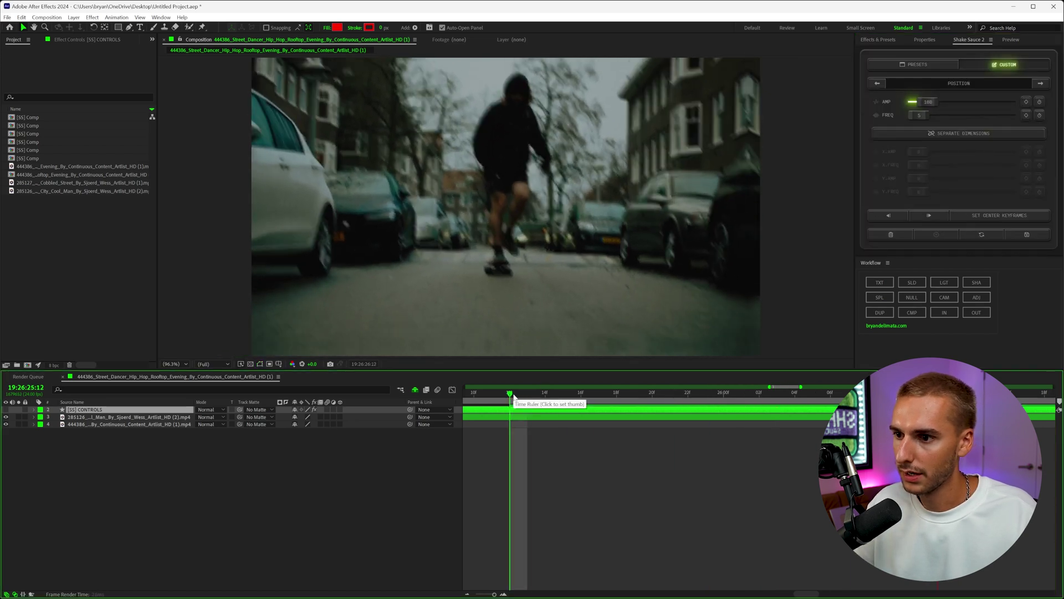
{"action": "key", "text": "space"}
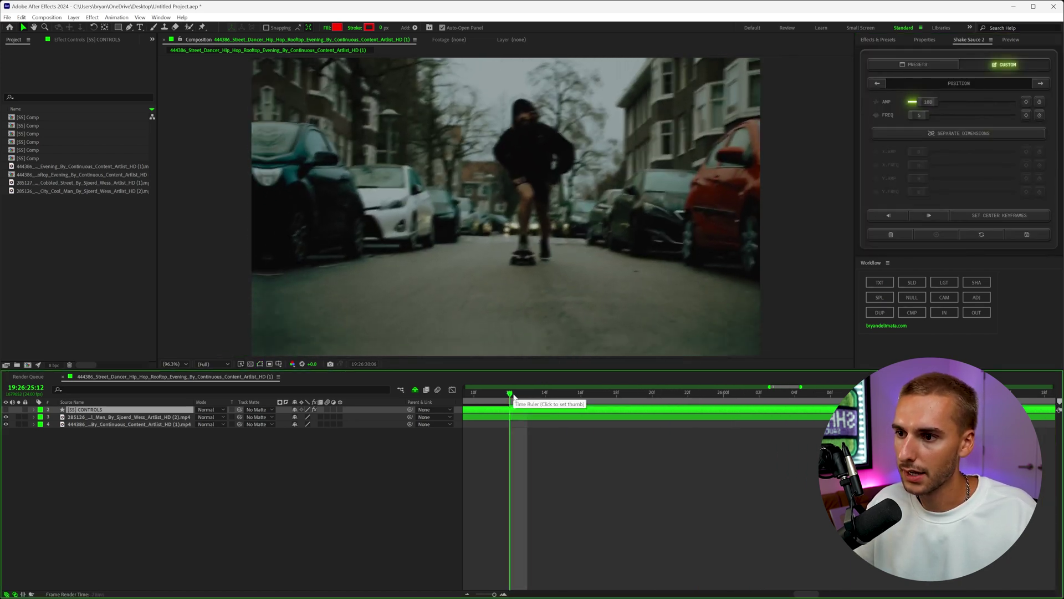
Add slow rotation shake with frequency 1 and scale shake with amplitude 10 and frequency 2, enlarging the base scale
{"action": "left_click", "coordinate": [1040, 84]}
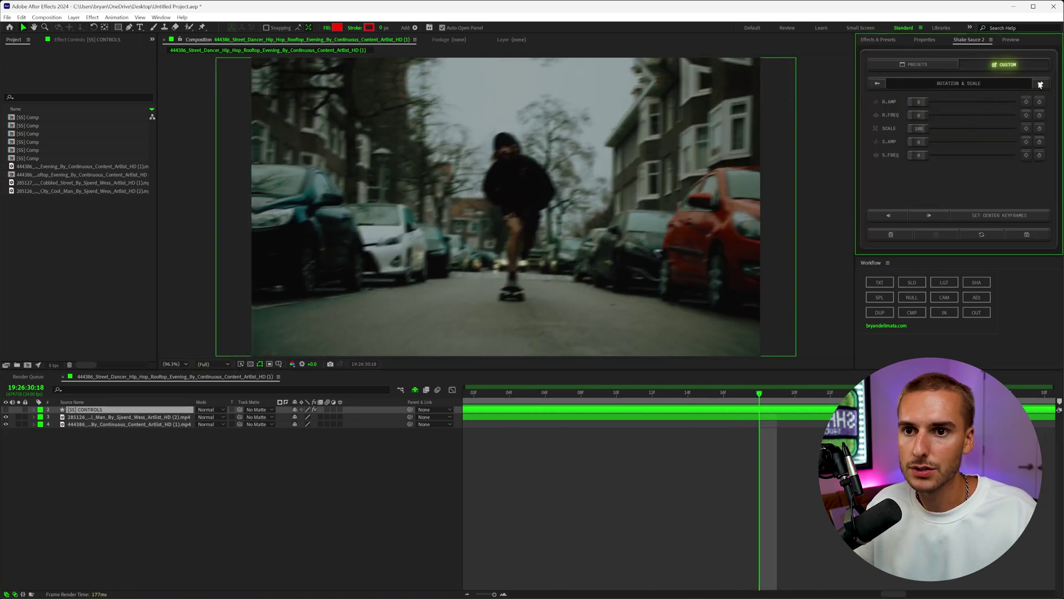
{"action": "left_click_drag", "start_coordinate": [920, 116], "coordinate": [921, 116]}
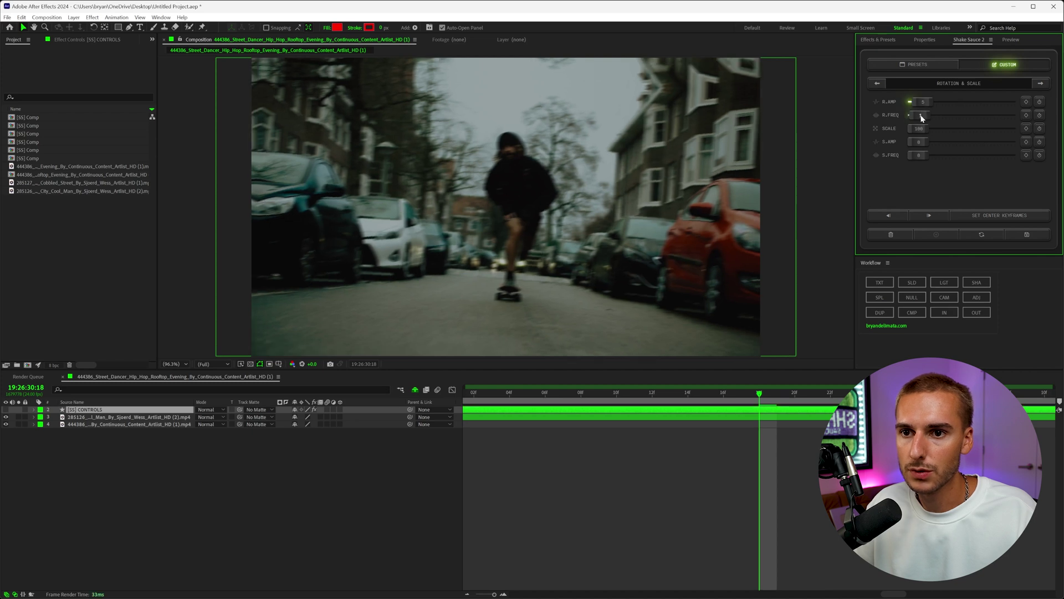
{"action": "left_click", "coordinate": [620, 394]}
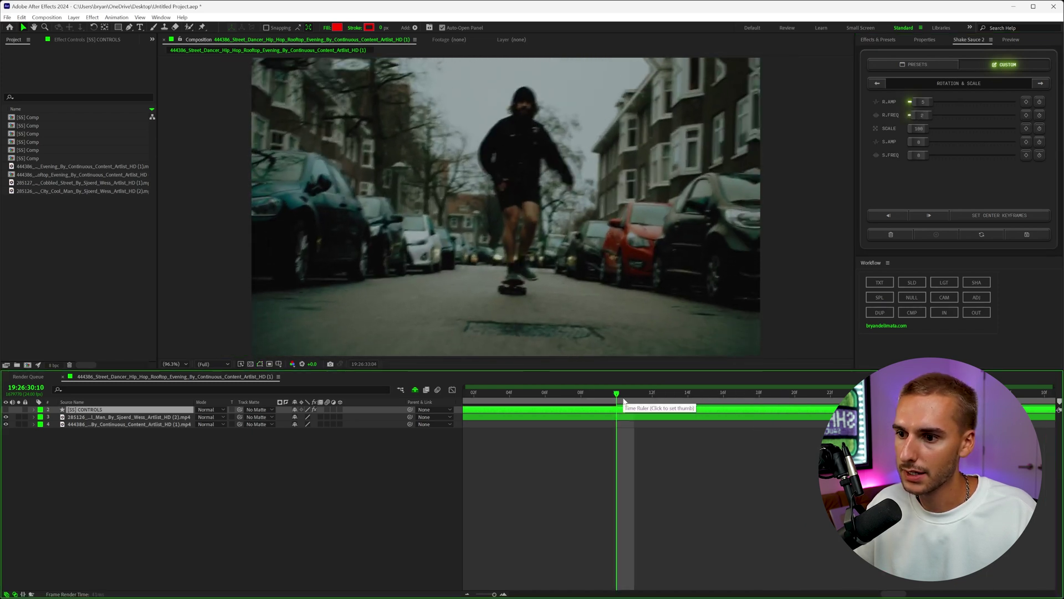
{"action": "left_click", "coordinate": [922, 116]}
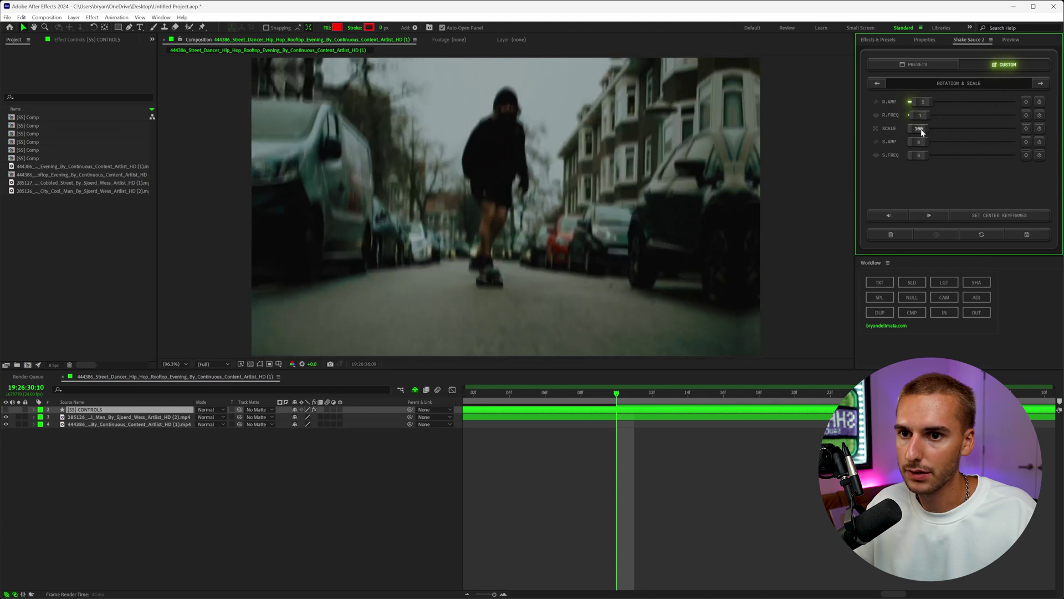
{"action": "left_click_drag", "start_coordinate": [923, 141], "coordinate": [935, 142]}
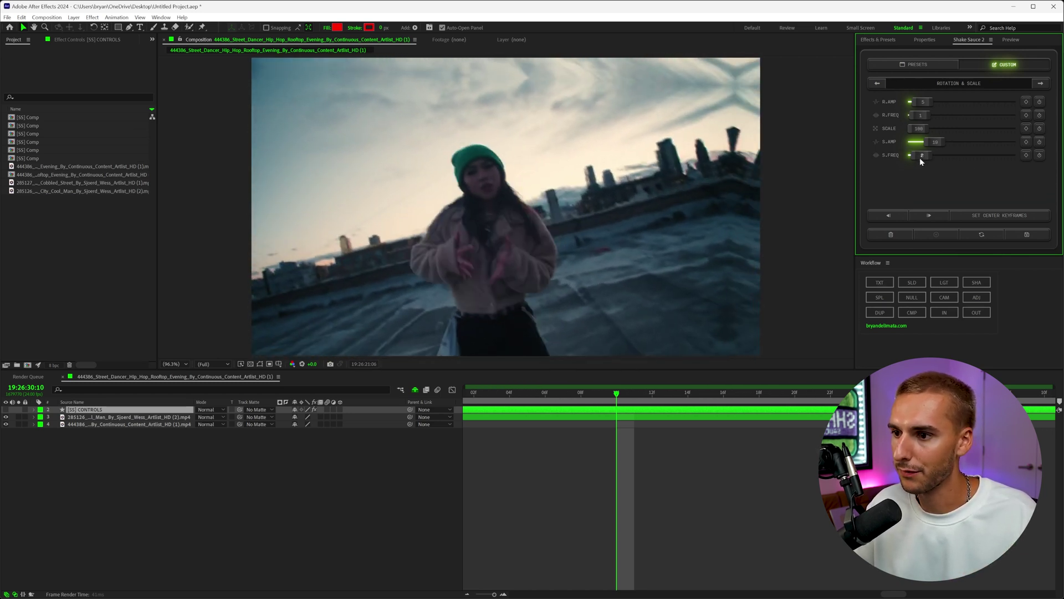
{"action": "left_click_drag", "start_coordinate": [919, 128], "coordinate": [945, 132]}
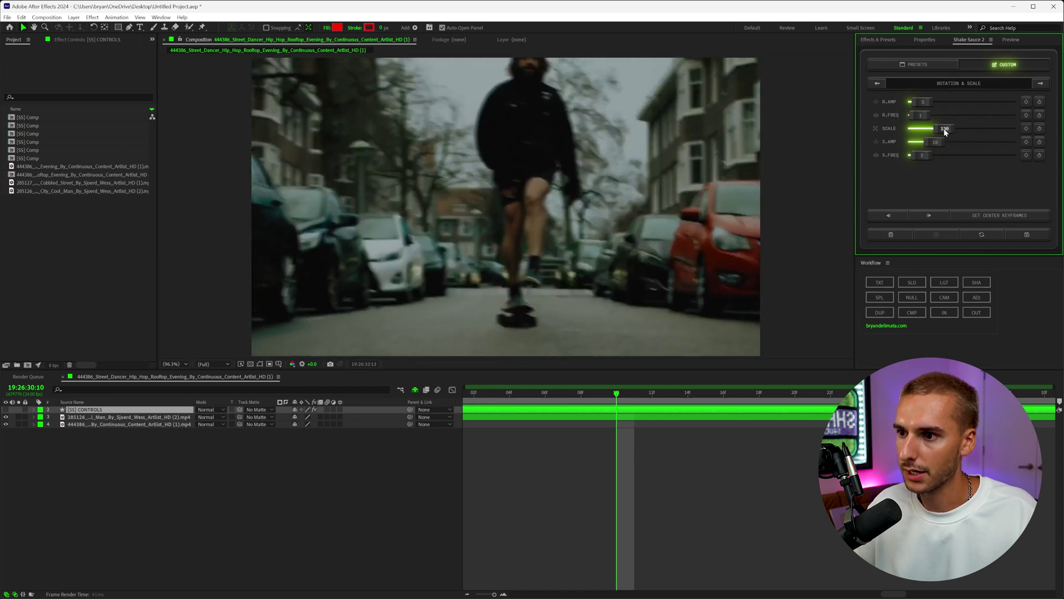
Add a subtle flicker to the shake by setting a small flicker amplitude and a flicker frequency, and preview it
{"action": "left_click", "coordinate": [1041, 83]}
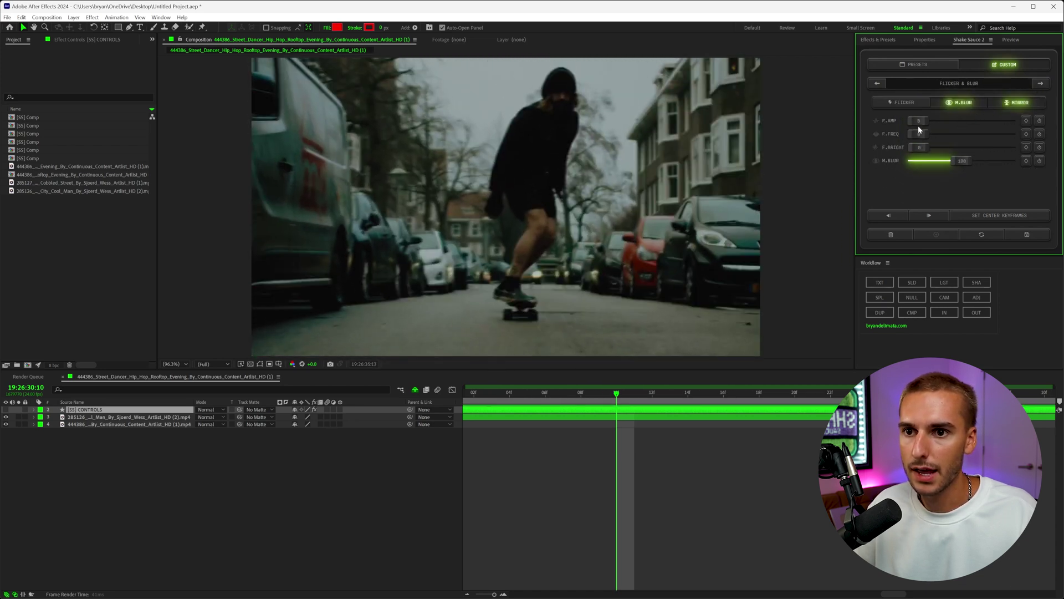
{"action": "left_click_drag", "start_coordinate": [919, 121], "coordinate": [930, 120]}
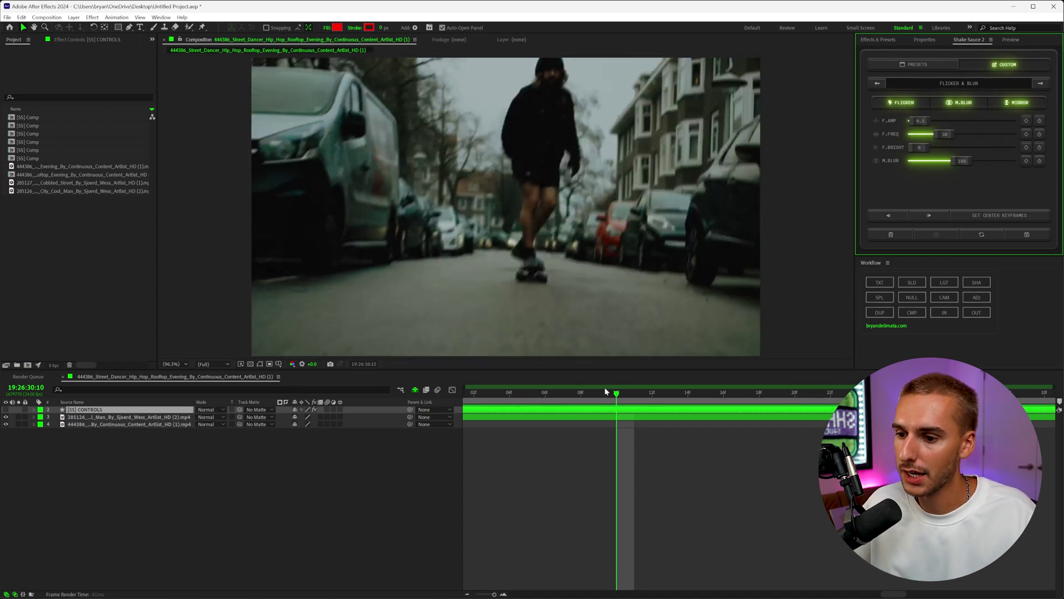
{"action": "key", "text": "space"}
Save the constant shake as a preset named INSANE and display the keyframed preset list
{"action": "left_click", "coordinate": [1027, 234]}
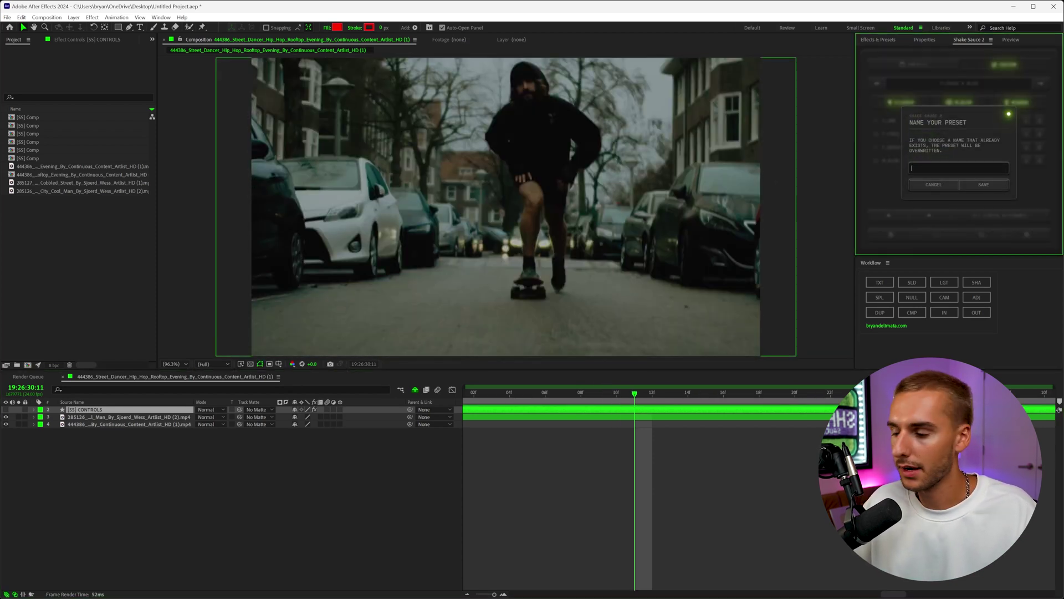
{"action": "type", "text": "INSAN"}
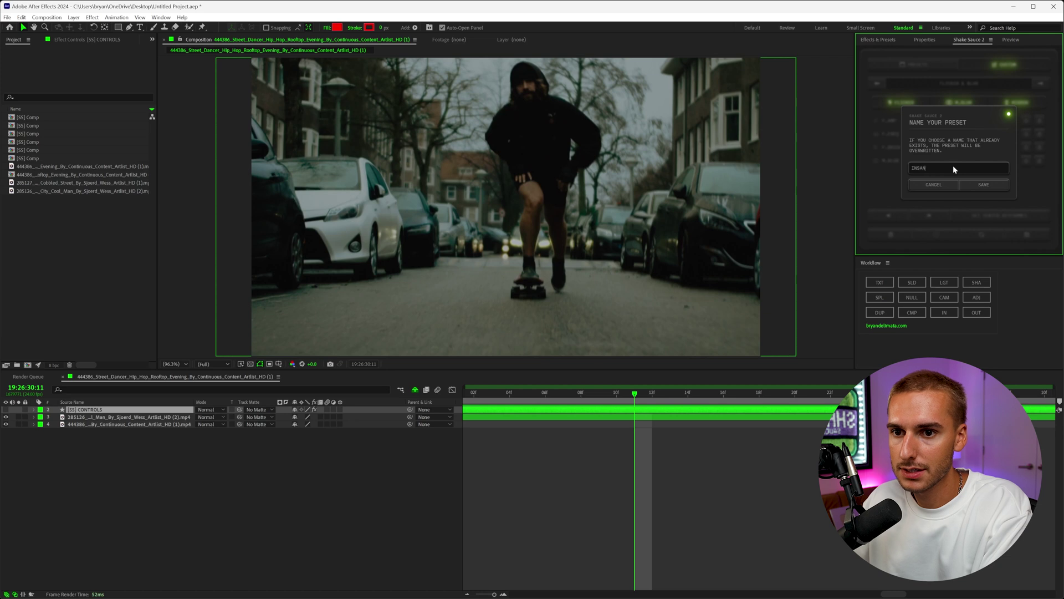
{"action": "type", "text": "E"}
{"action": "key", "text": "Return"}
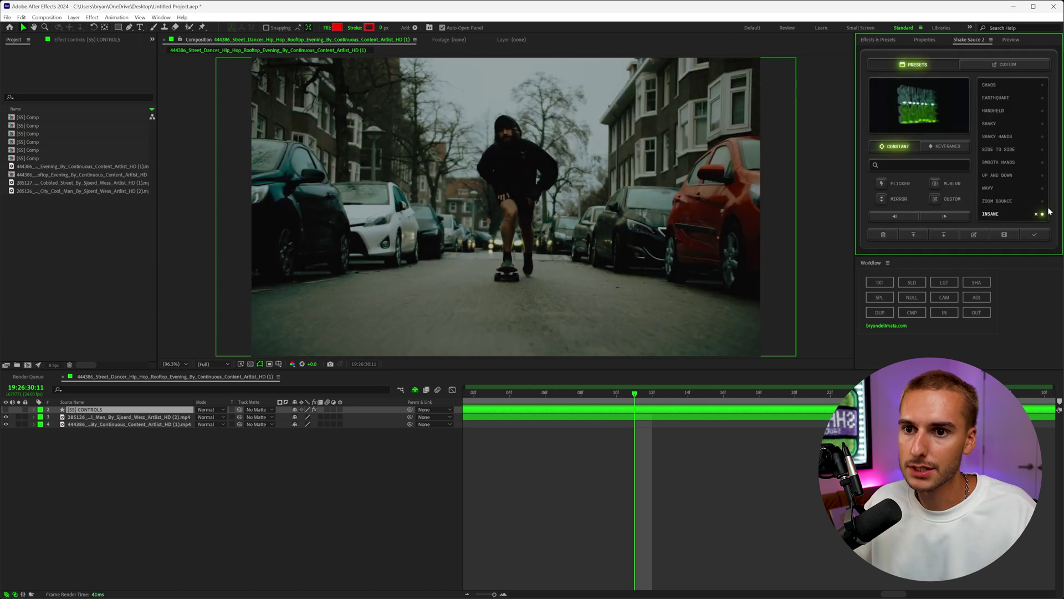
{"action": "left_click", "coordinate": [945, 146]}
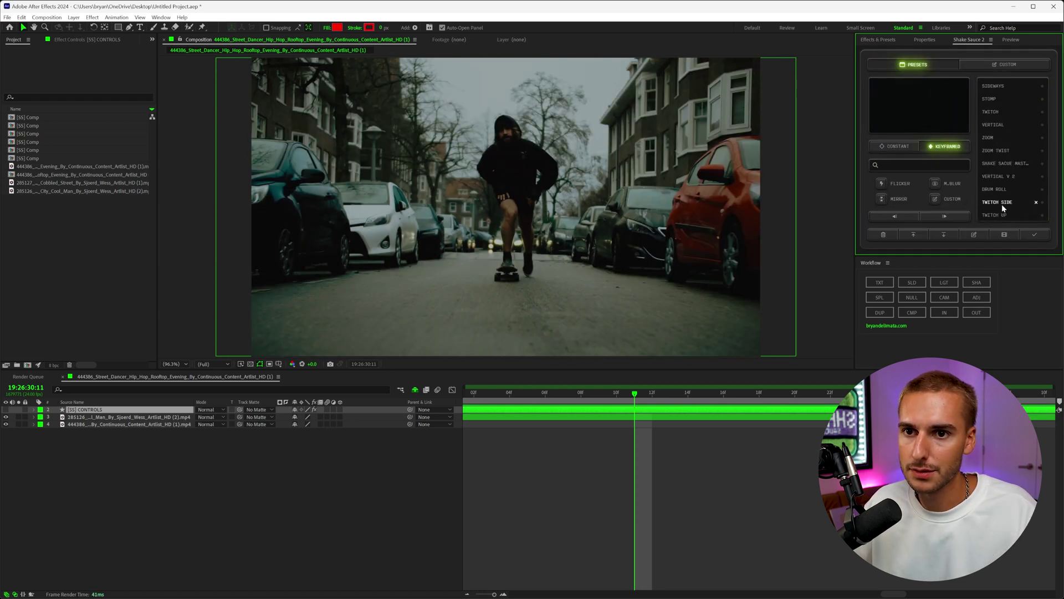
Add a new custom shake at the cut between the two clips and go to its Flicker & Blur settings
{"action": "left_click", "coordinate": [899, 146]}
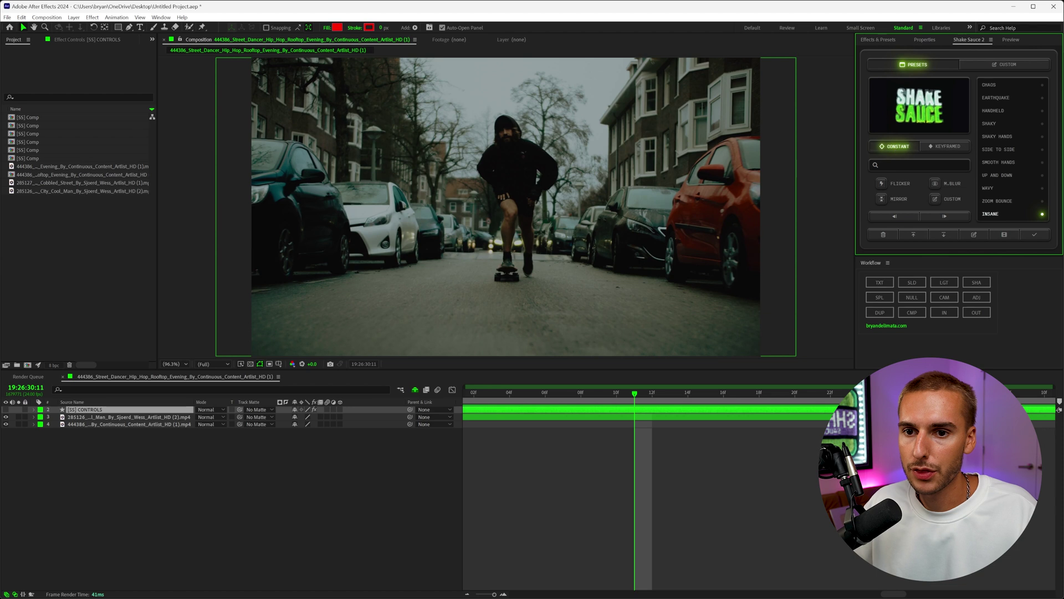
{"action": "left_click_drag", "start_coordinate": [628, 394], "coordinate": [509, 401]}
{"action": "left_click_drag", "start_coordinate": [494, 594], "coordinate": [481, 594]}
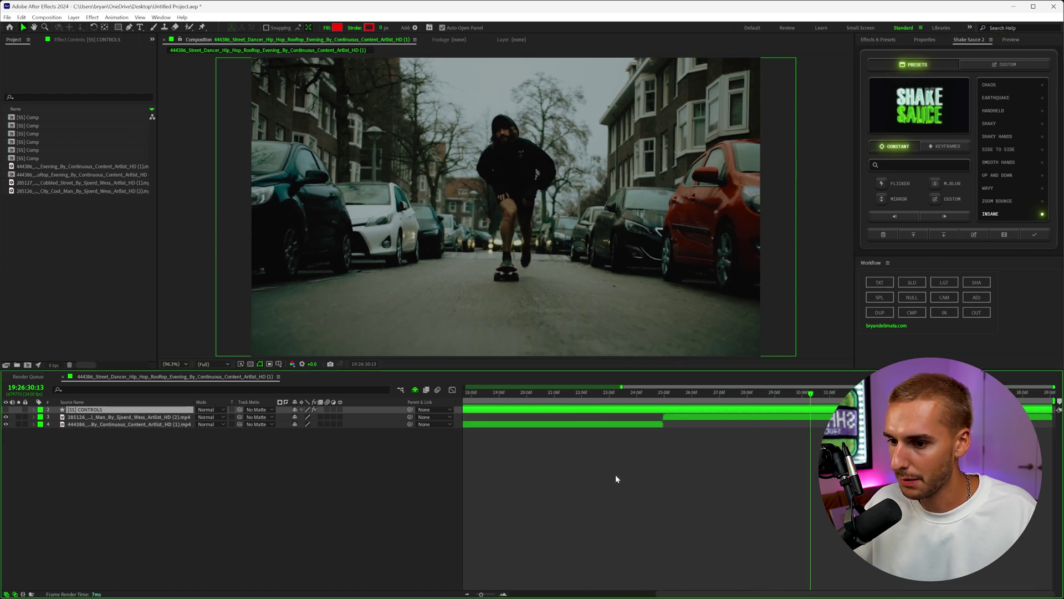
{"action": "left_click", "coordinate": [665, 394]}
{"action": "left_click", "coordinate": [994, 65]}
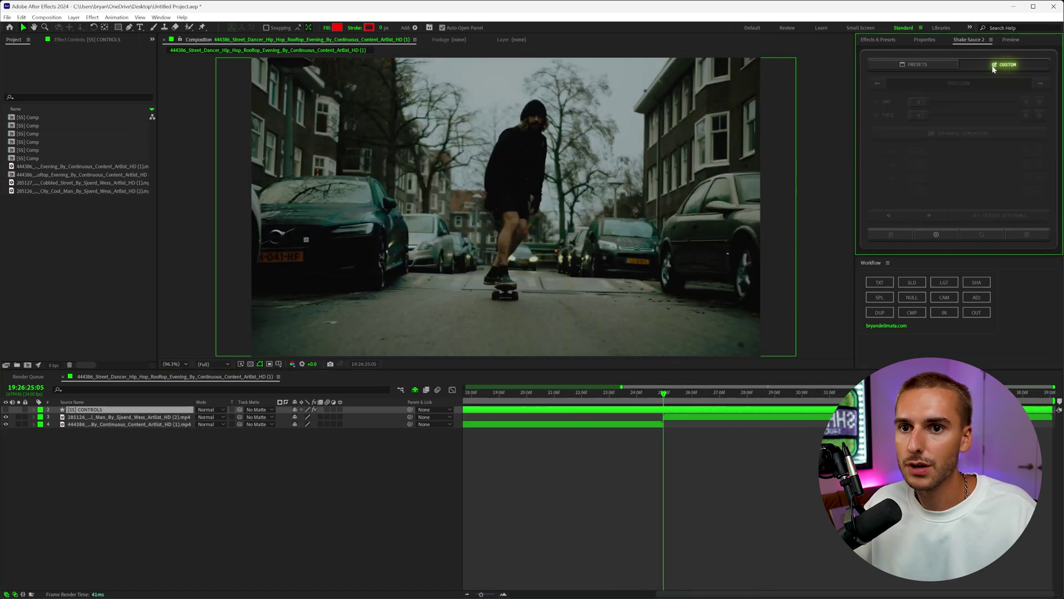
{"action": "left_click", "coordinate": [943, 234]}
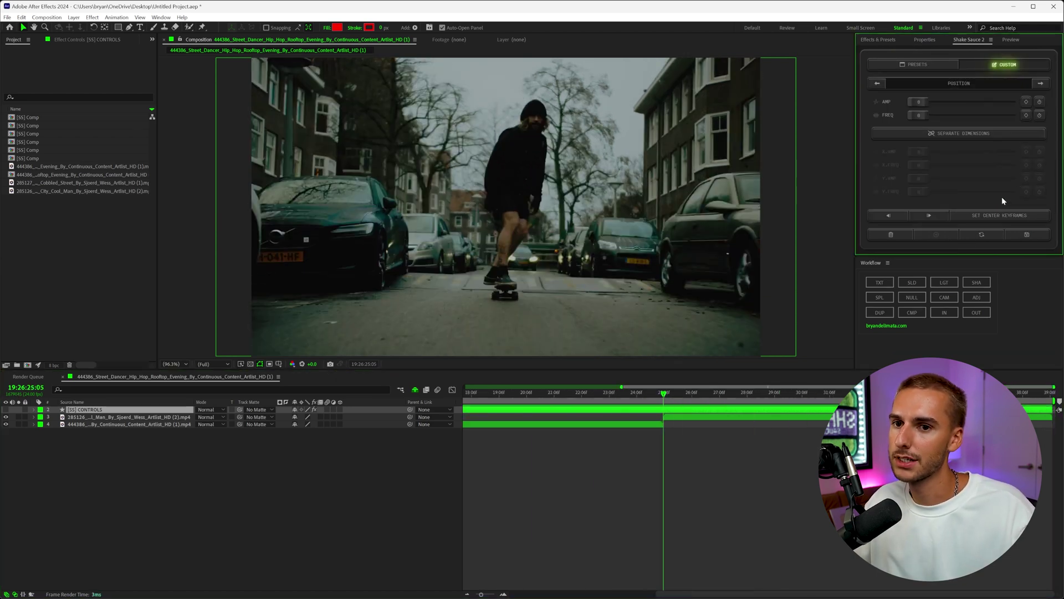
{"action": "left_click", "coordinate": [1041, 84]}
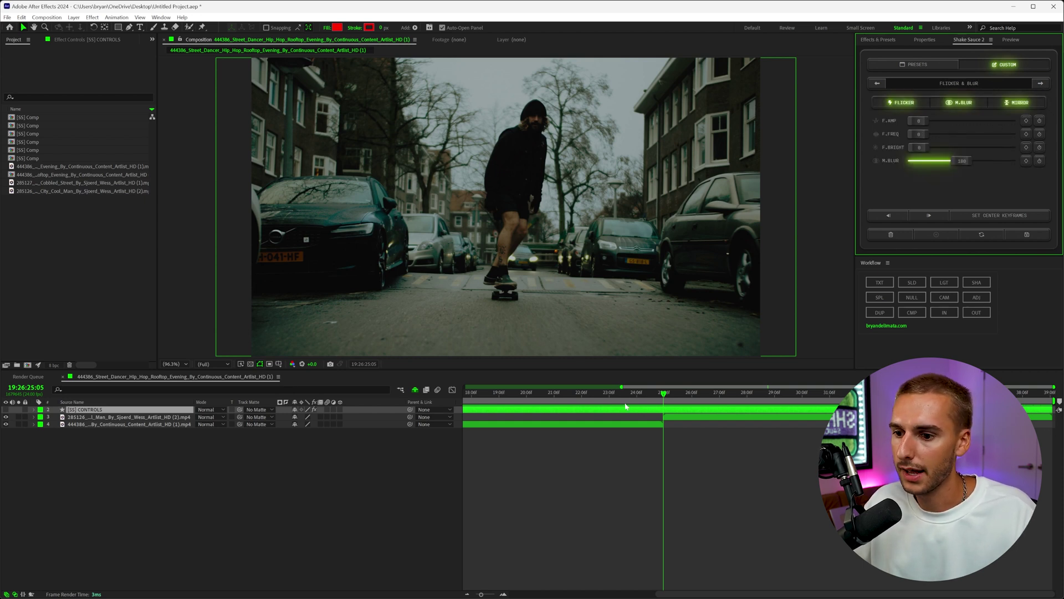
Keyframe the flicker amplitude from 0 before the cut to a peak at the cut and back to 0, with flicker frequency about 45
{"action": "left_click", "coordinate": [643, 394]}
{"action": "left_click_drag", "start_coordinate": [918, 121], "coordinate": [927, 122]}
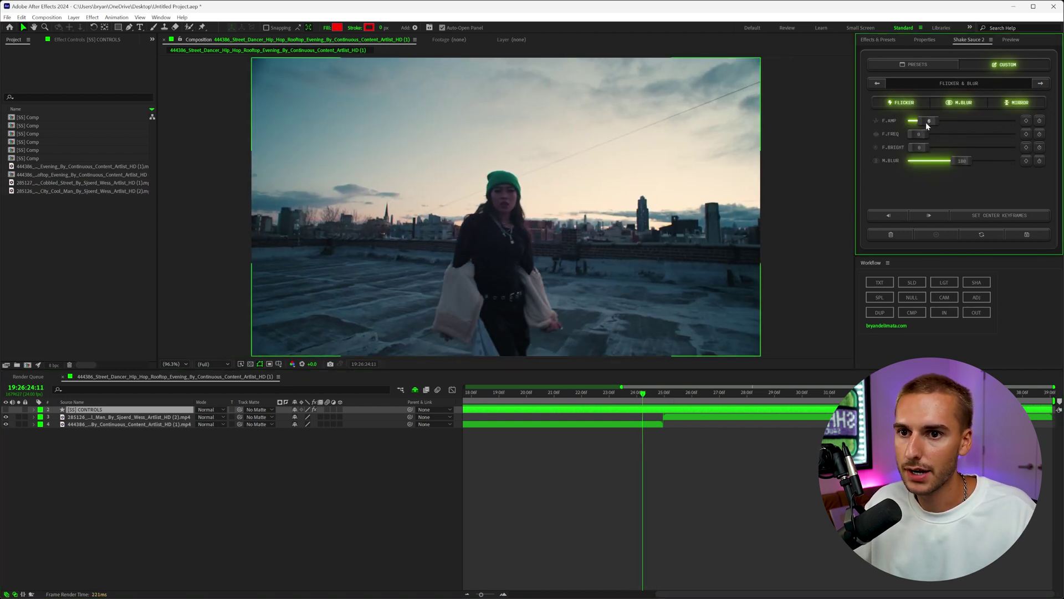
{"action": "left_click", "coordinate": [1026, 120]}
{"action": "left_click_drag", "start_coordinate": [643, 395], "coordinate": [666, 396]}
{"action": "left_click_drag", "start_coordinate": [919, 121], "coordinate": [934, 139]}
{"action": "key", "text": "space"}
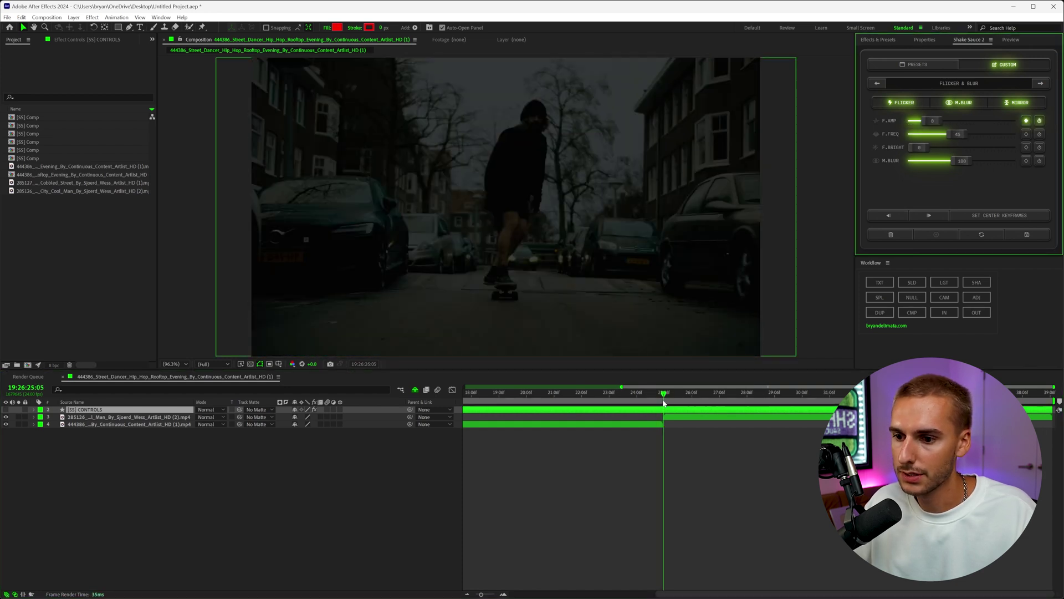
{"action": "left_click_drag", "start_coordinate": [929, 122], "coordinate": [912, 123]}
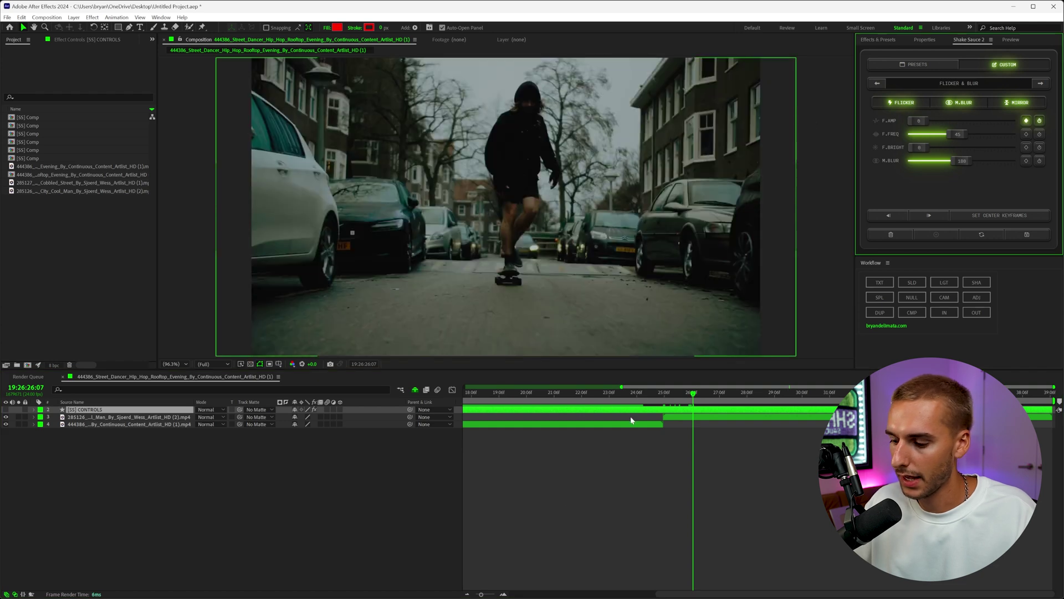
Reveal the flicker keyframes, preview the flicker, and set the frequency to 83 and the amplitude at the cut to 4
{"action": "key", "text": "u"}
{"action": "left_click", "coordinate": [630, 398]}
{"action": "left_click_drag", "start_coordinate": [631, 403], "coordinate": [664, 403]}
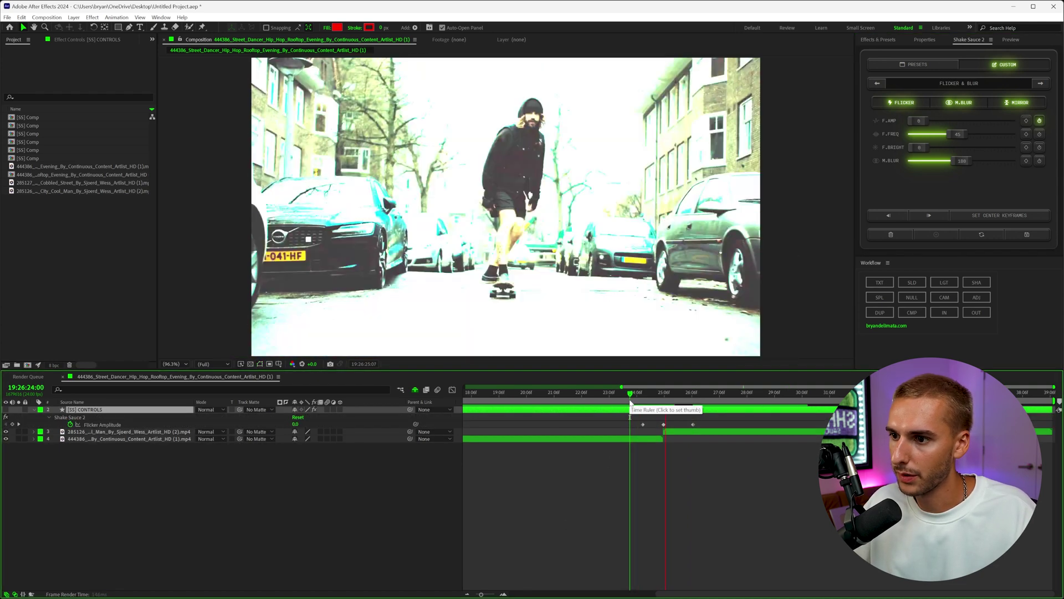
{"action": "left_click", "coordinate": [979, 135]}
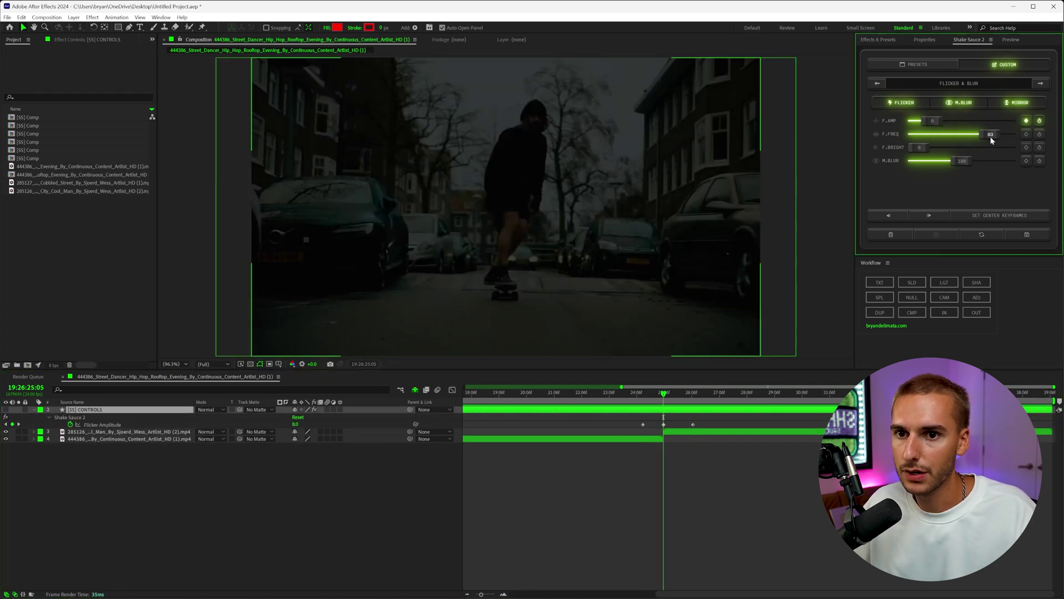
{"action": "left_click_drag", "start_coordinate": [923, 122], "coordinate": [925, 122]}
Keyframe the flicker brightness at 0 just before the cut and 3 at the cut
{"action": "left_click_drag", "start_coordinate": [628, 394], "coordinate": [659, 398]}
{"action": "left_click", "coordinate": [1025, 148]}
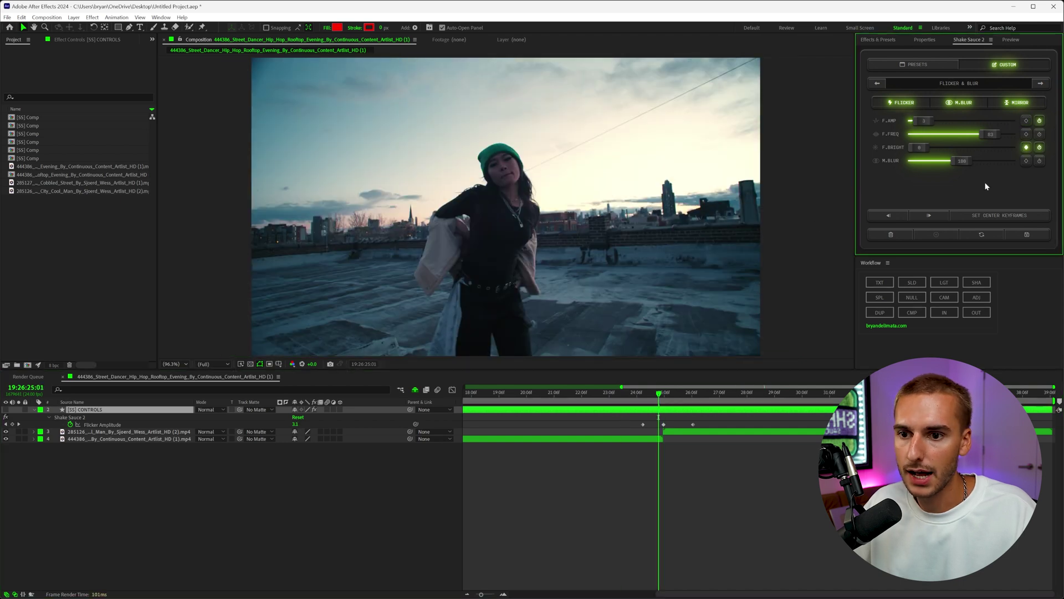
{"action": "left_click", "coordinate": [661, 403]}
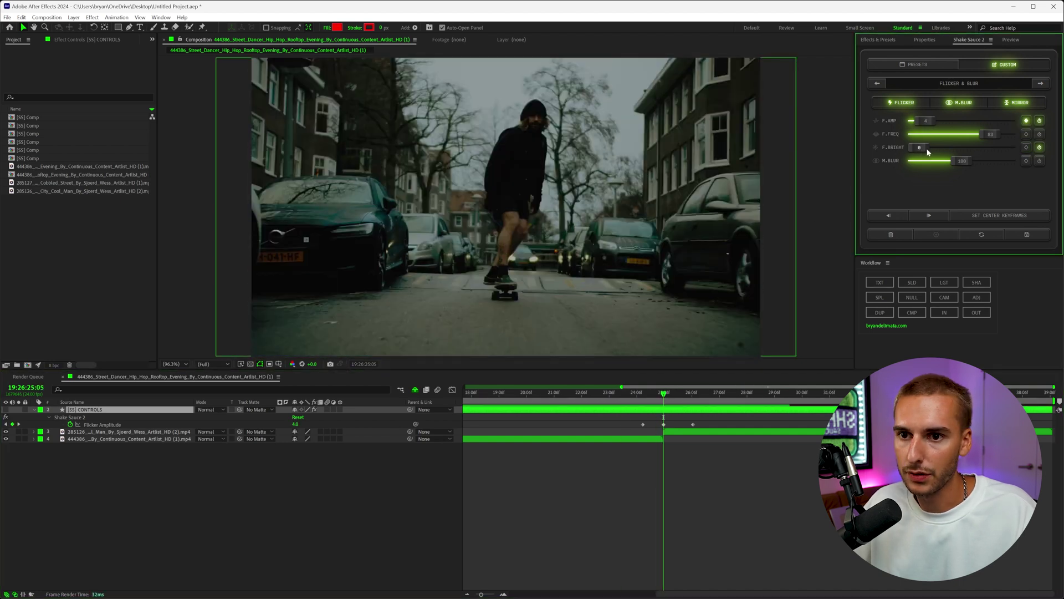
{"action": "left_click", "coordinate": [949, 150]}
{"action": "left_click_drag", "start_coordinate": [969, 149], "coordinate": [970, 148]}
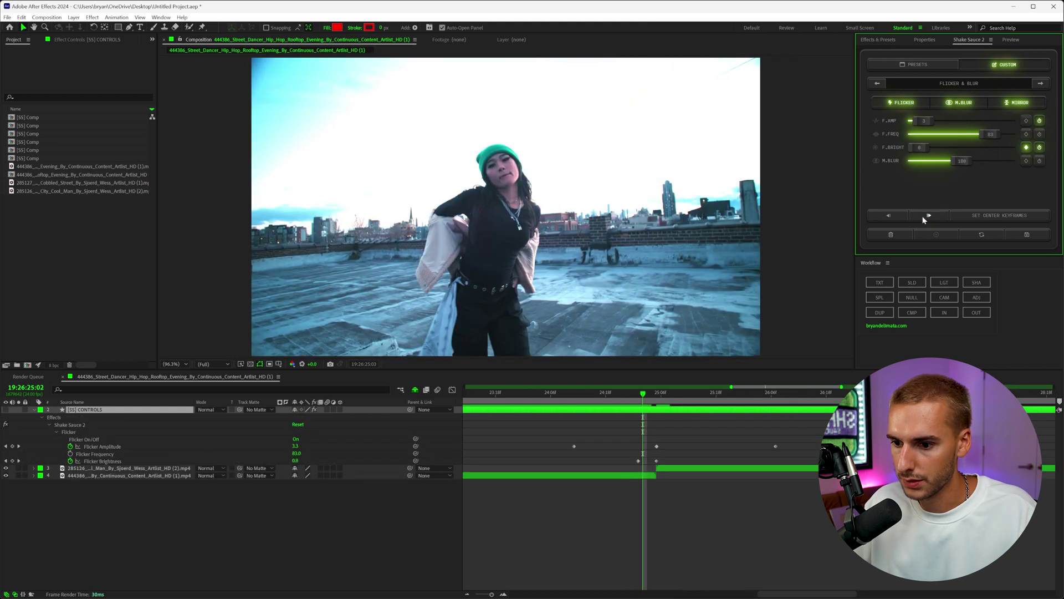
Return the flicker brightness to 0 with a keyframe three frames after the cut
{"action": "left_click", "coordinate": [924, 218]}
{"action": "left_click", "coordinate": [923, 218]}
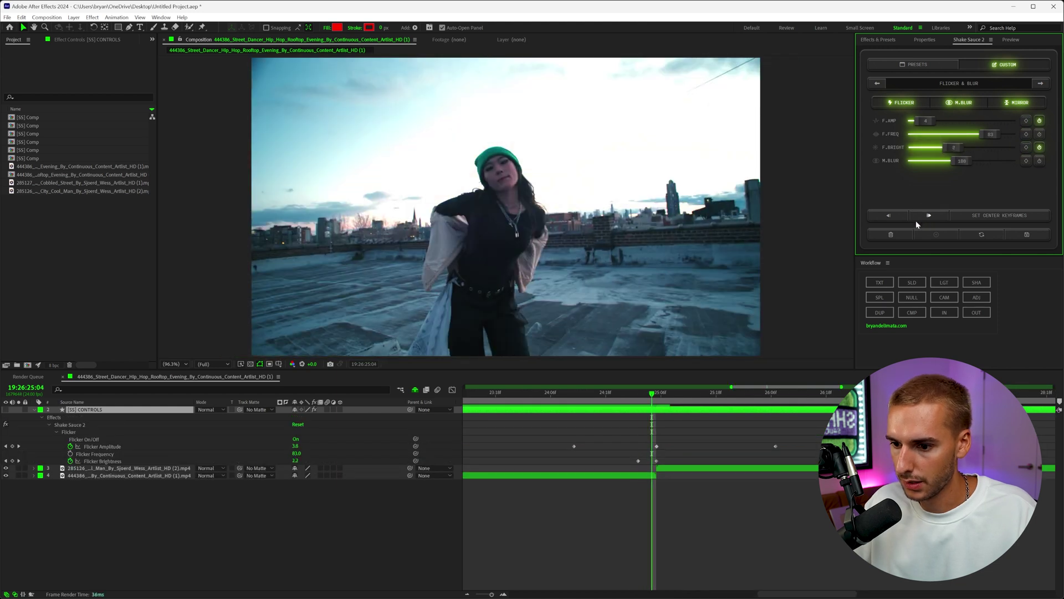
{"action": "left_click", "coordinate": [937, 217]}
{"action": "left_click", "coordinate": [937, 217]}
{"action": "left_click", "coordinate": [937, 218]}
{"action": "left_click", "coordinate": [936, 217]}
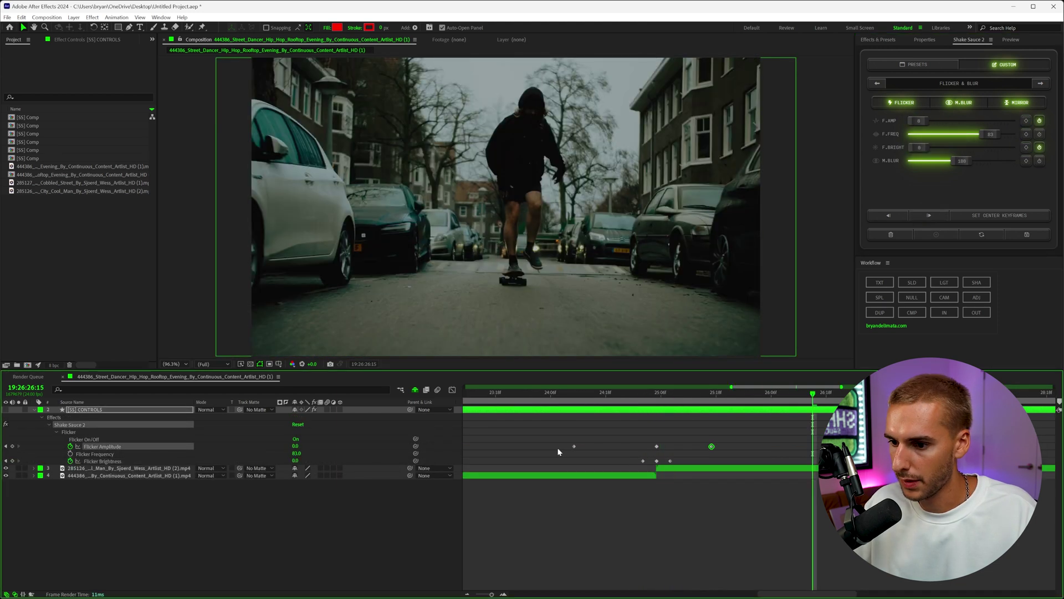
Move the outer flicker amplitude keyframes closer to the cut, ease all flicker keyframes, and preview the result
{"action": "left_click_drag", "start_coordinate": [589, 447], "coordinate": [607, 447]}
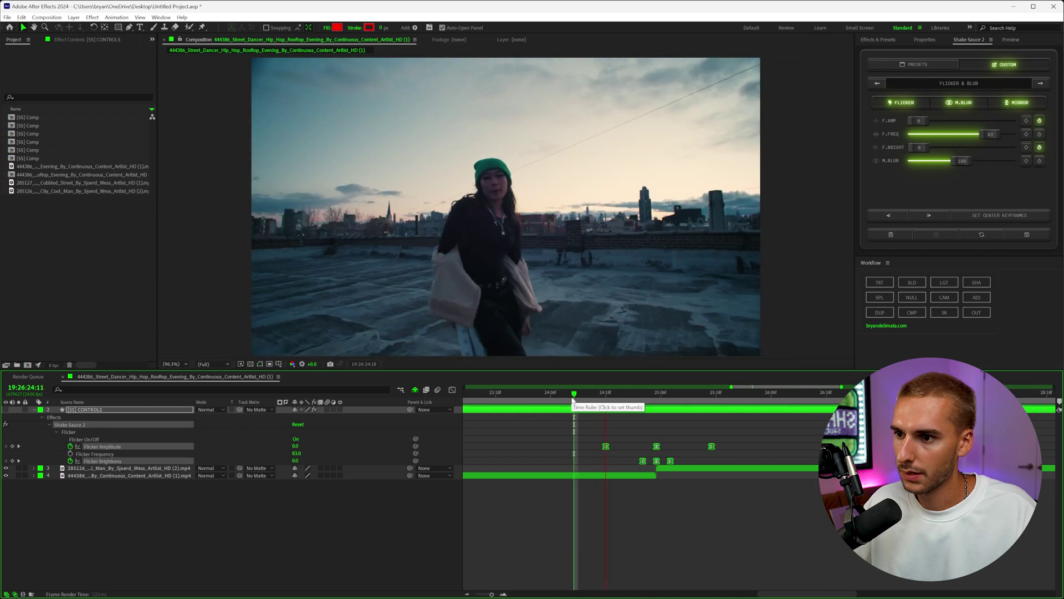
{"action": "key", "text": "space"}
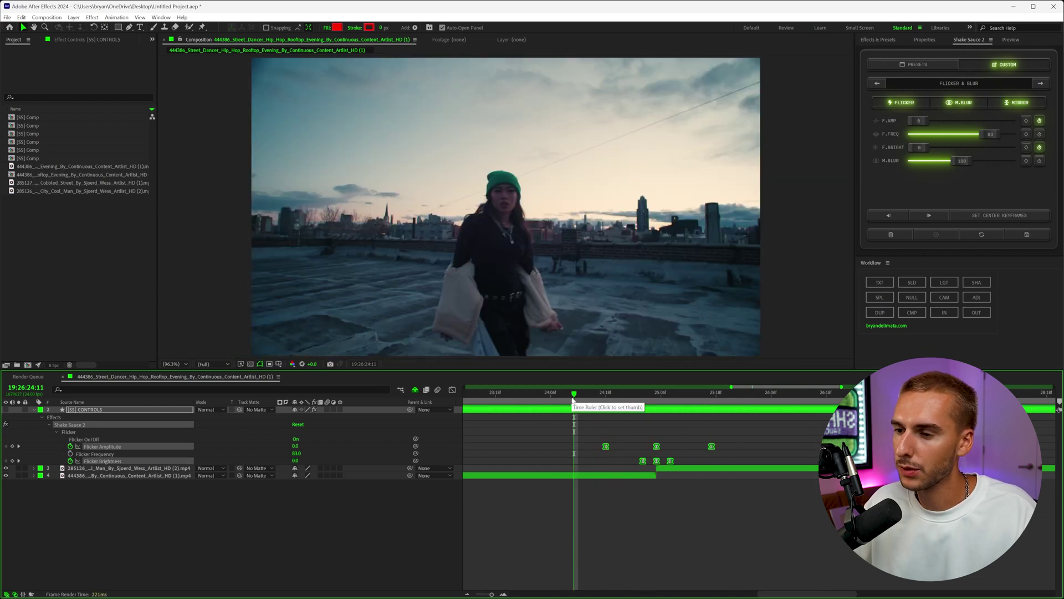
{"action": "key", "text": "space"}
{"action": "left_click", "coordinate": [626, 401]}
{"action": "mouse_move", "coordinate": [625, 400]}
{"action": "left_mouse_down"}
{"action": "mouse_move", "coordinate": [684, 400]}
{"action": "mouse_move", "coordinate": [560, 402]}
{"action": "mouse_move", "coordinate": [722, 400]}
{"action": "mouse_move", "coordinate": [575, 397]}
{"action": "mouse_move", "coordinate": [688, 399]}
{"action": "mouse_move", "coordinate": [606, 399]}
{"action": "left_mouse_up"}
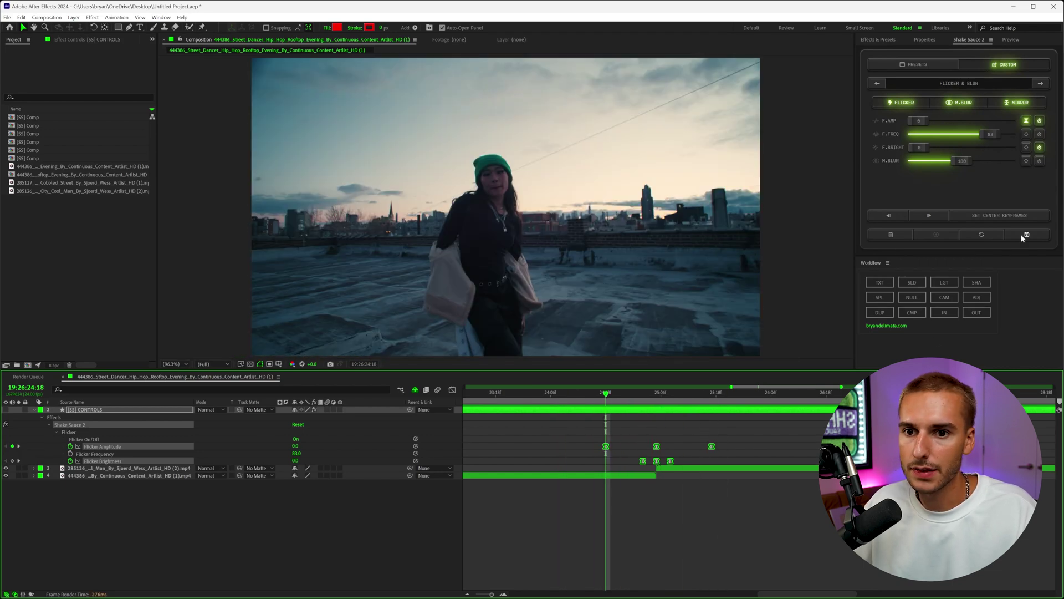
Set the keyframes at the cut as center keyframes and save the shake as a keyframed preset named Flicker
{"action": "left_click", "coordinate": [656, 394]}
{"action": "left_click", "coordinate": [1000, 215]}
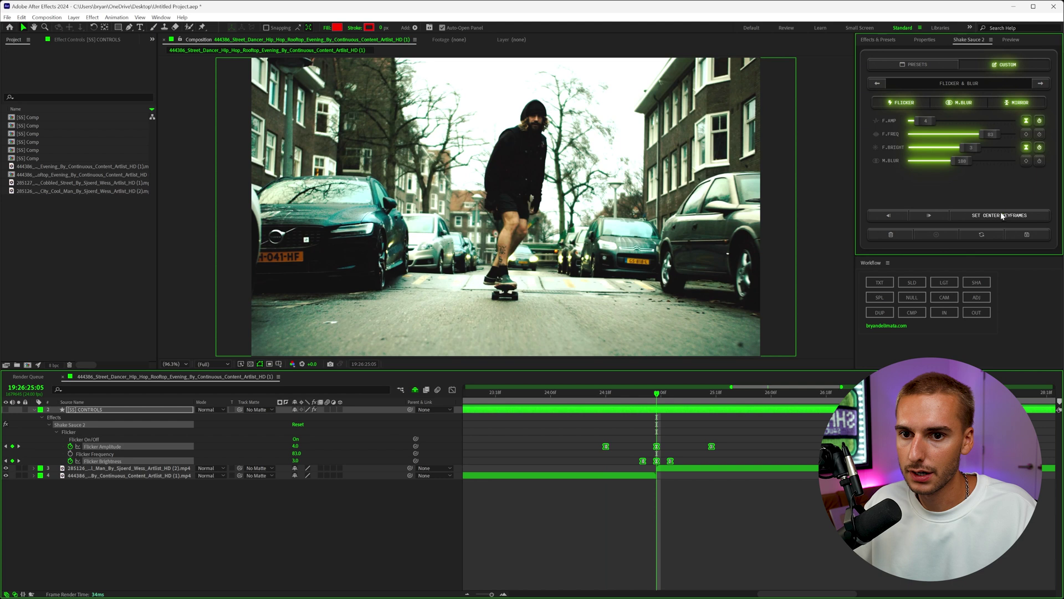
{"action": "left_click", "coordinate": [912, 67]}
{"action": "type", "text": "Flicker"}
{"action": "key", "text": "Return"}
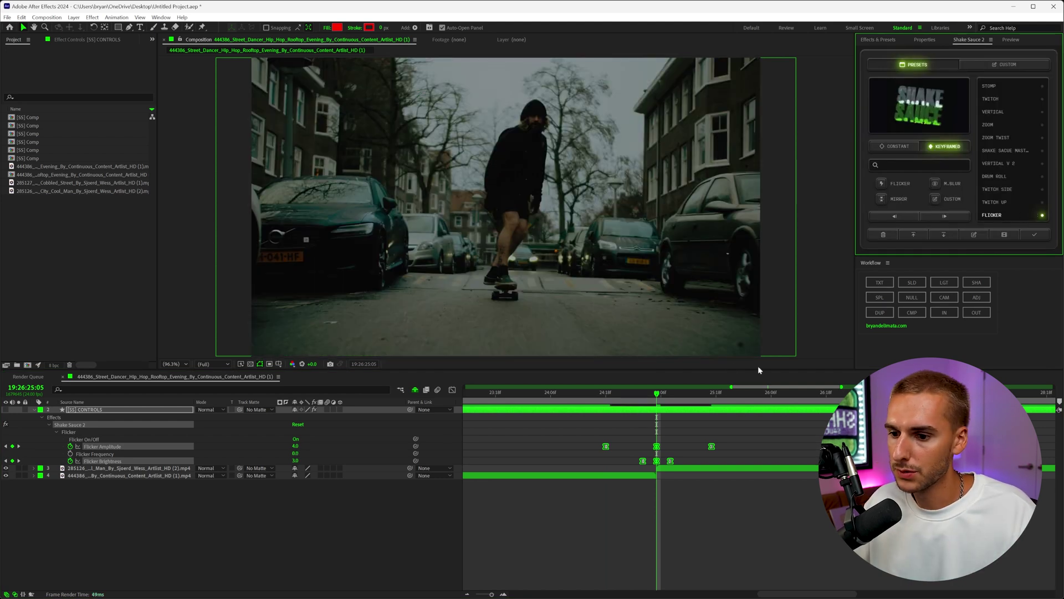
Delete the applied shake, undo the deletion, and show its flicker keyframes for a preview
{"action": "left_click", "coordinate": [874, 235]}
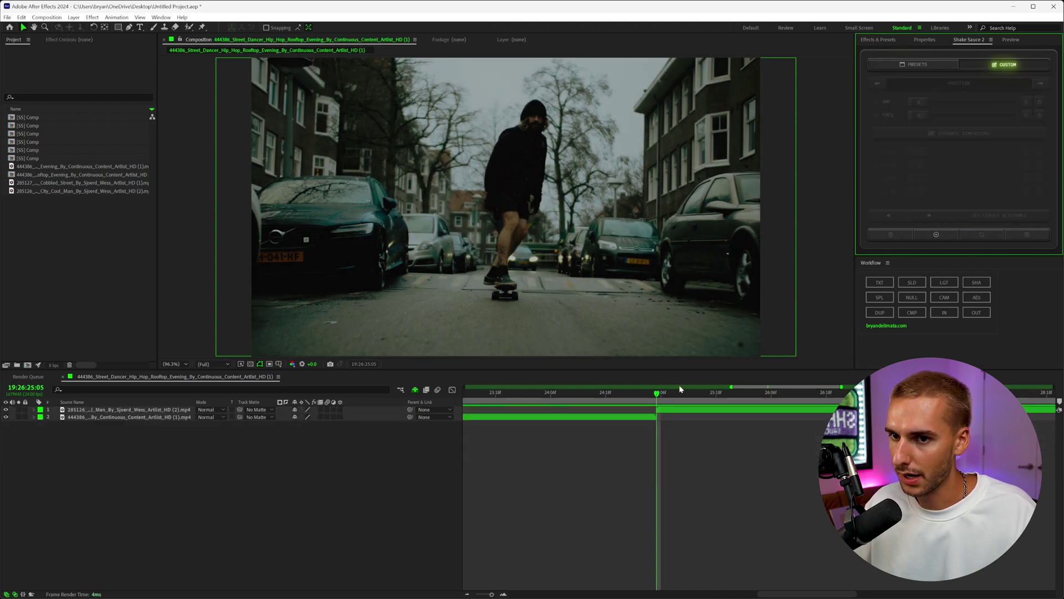
{"action": "key", "text": "ctrl+z"}
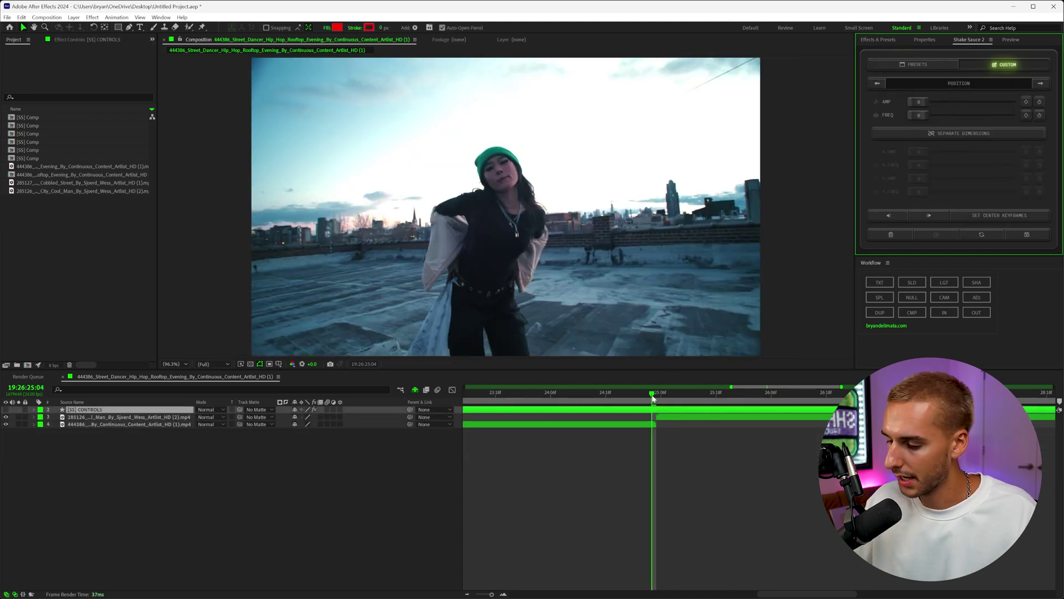
{"action": "left_click_drag", "start_coordinate": [657, 395], "coordinate": [607, 412]}
{"action": "key", "text": "space"}
{"action": "key", "text": "space"}
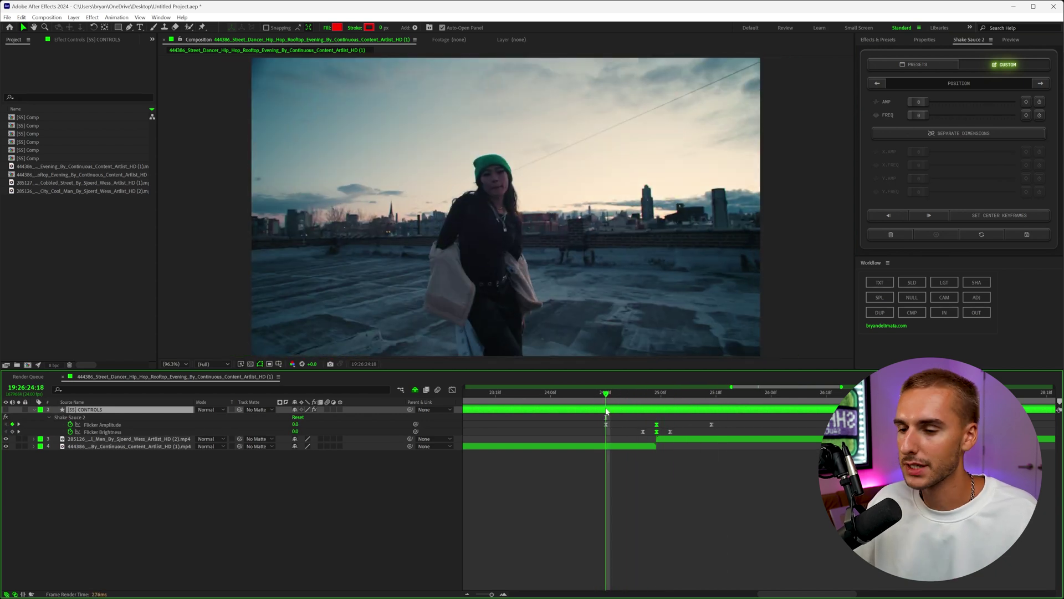
Keyframe the position amplitude from 0 before the cut to about 390 at the cut, with position frequency 12
{"action": "left_click", "coordinate": [635, 394]}
{"action": "left_click", "coordinate": [1027, 102]}
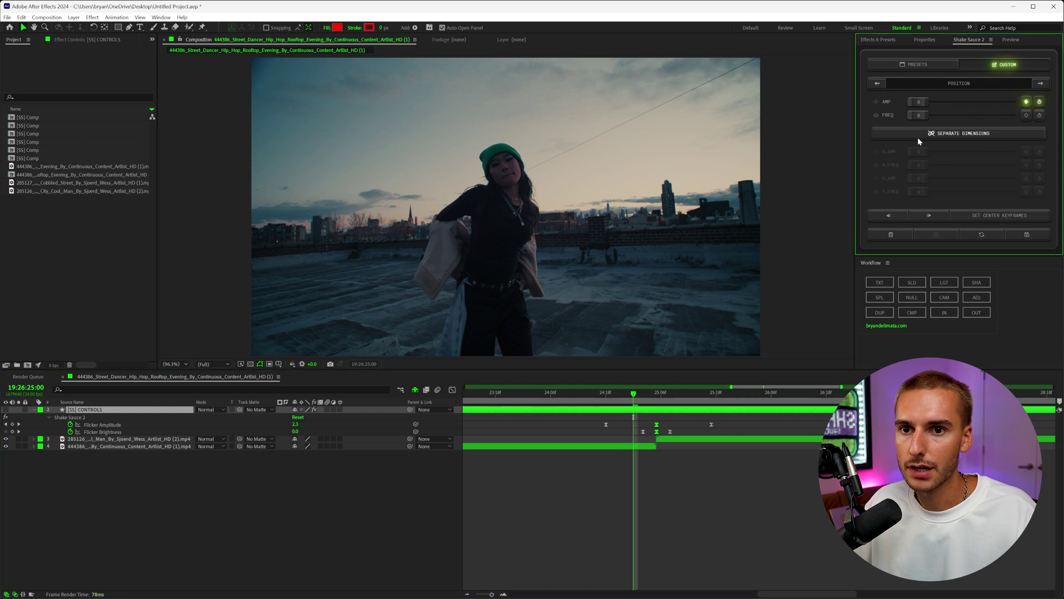
{"action": "left_click", "coordinate": [657, 395]}
{"action": "left_click", "coordinate": [943, 103]}
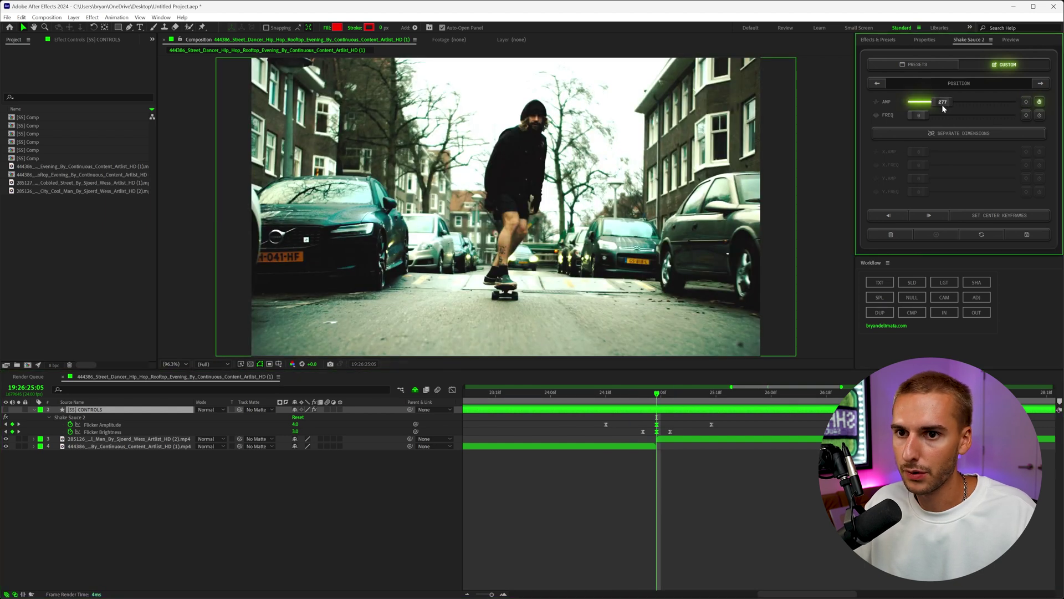
{"action": "left_click_drag", "start_coordinate": [943, 104], "coordinate": [920, 118]}
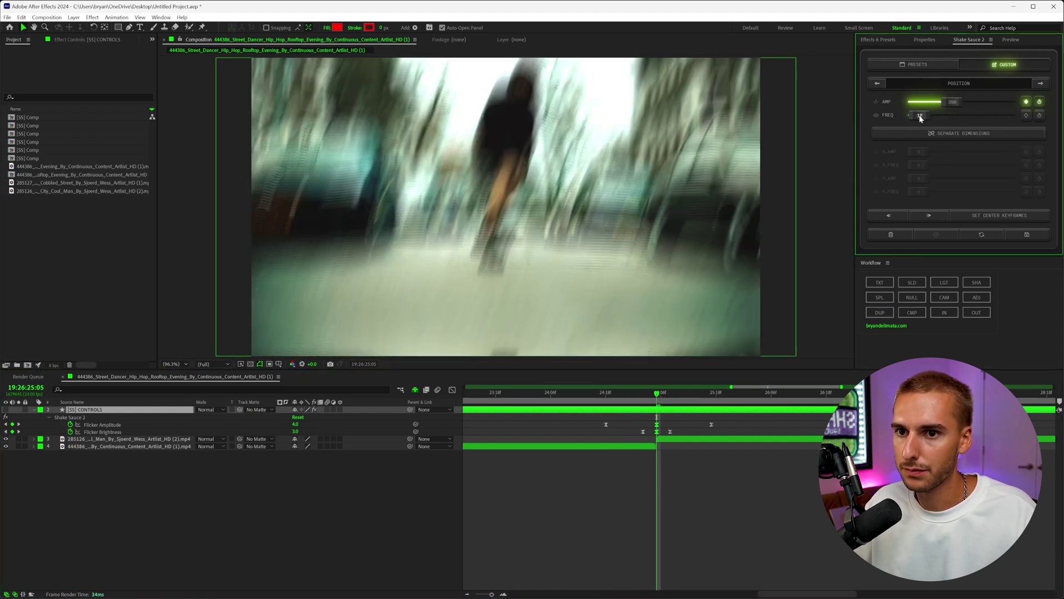
Ease the position amplitude keyframes, move the final one closer to the cut, and preview the combined shake
{"action": "key", "text": "k"}
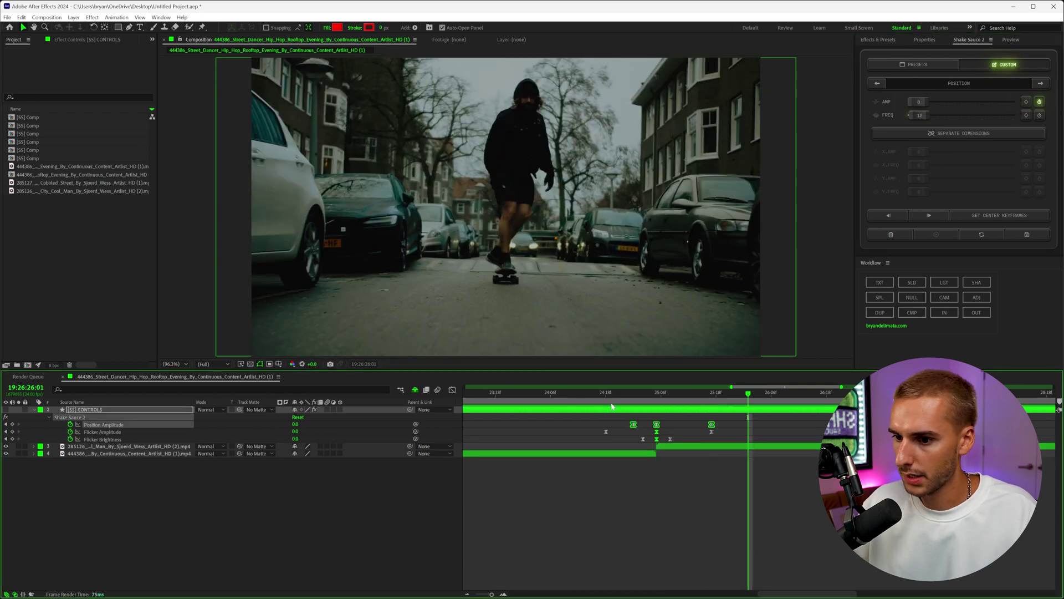
{"action": "left_click", "coordinate": [578, 394]}
{"action": "left_click_drag", "start_coordinate": [712, 425], "coordinate": [694, 426]}
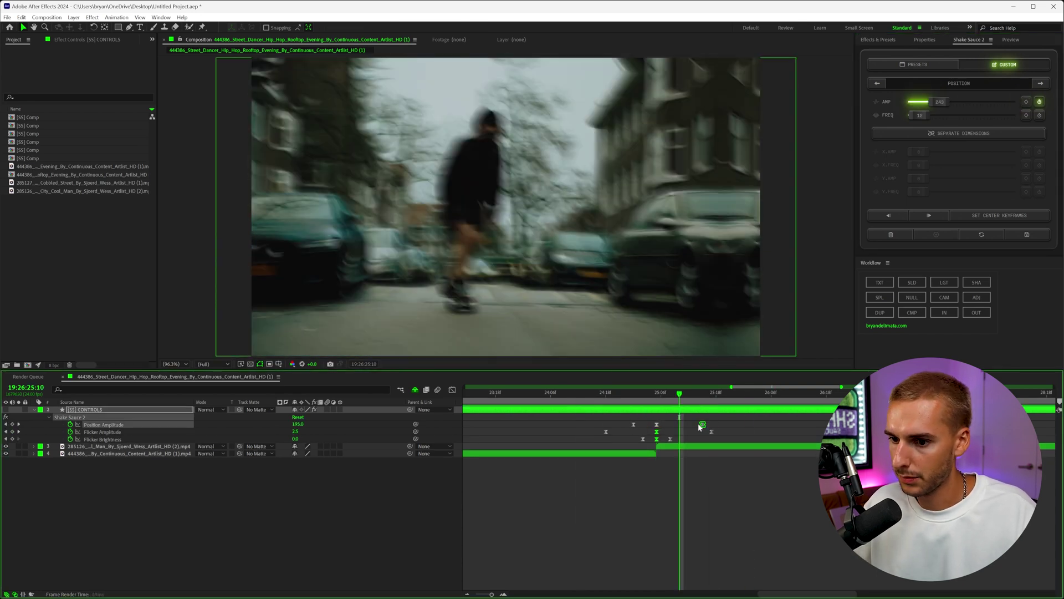
{"action": "left_click", "coordinate": [584, 402]}
{"action": "key", "text": "space"}
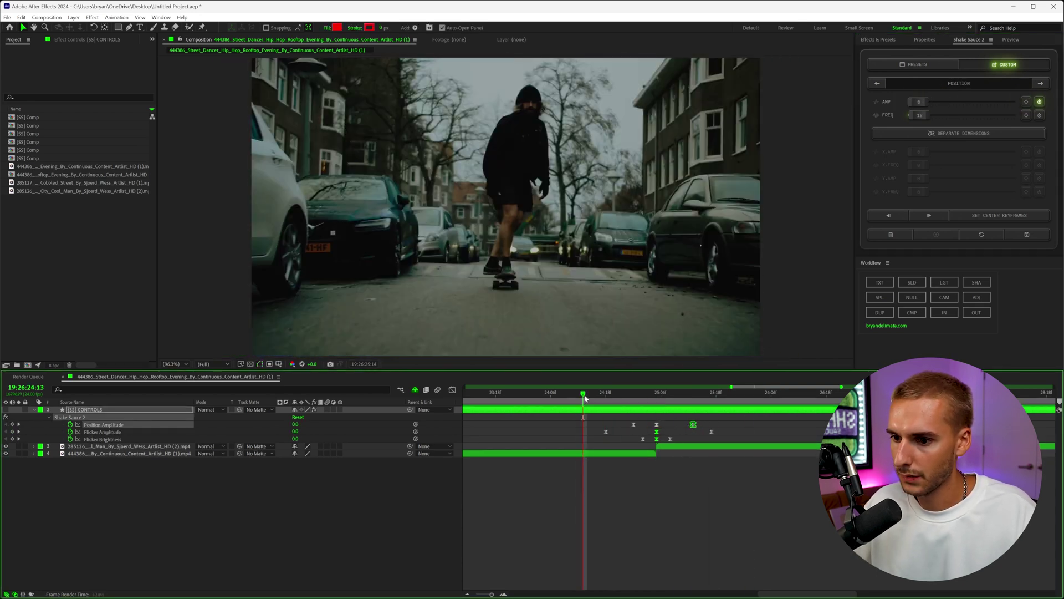
{"action": "key", "text": "space"}
Set center keyframes at the cut and save the combined flicker and position shake as a preset
{"action": "left_click", "coordinate": [1001, 216]}
{"action": "left_click", "coordinate": [658, 392]}
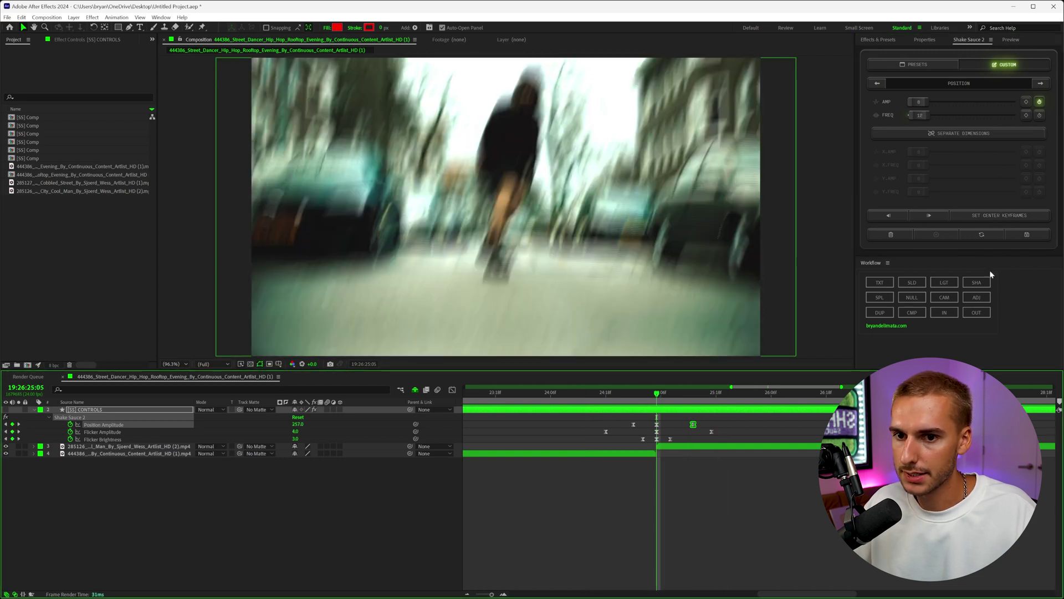
{"action": "left_click", "coordinate": [1027, 235]}
{"action": "left_click", "coordinate": [945, 170]}
{"action": "type", "text": "TI"}
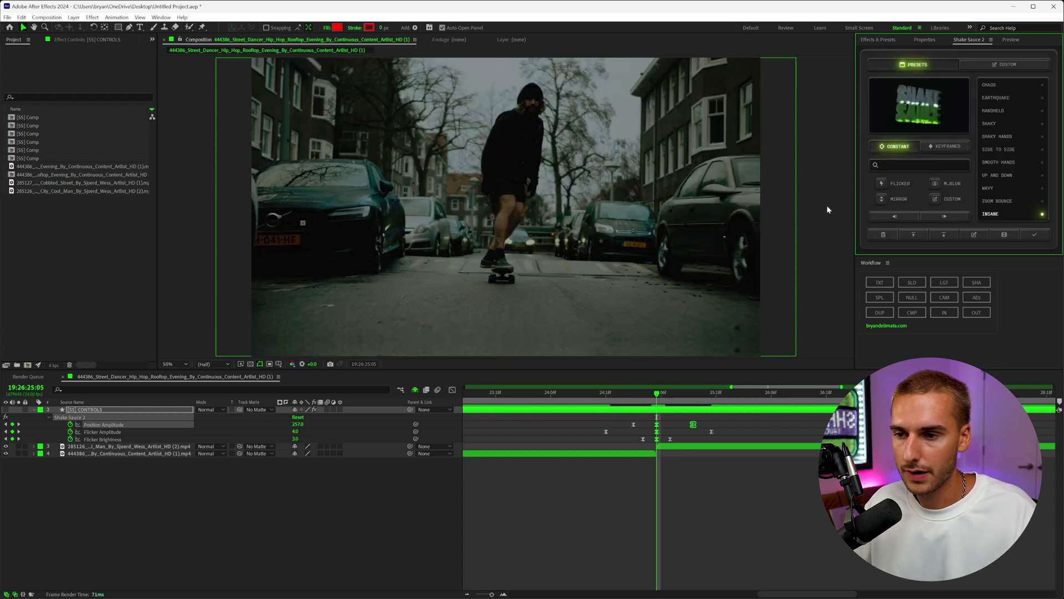
Set the composition viewer's magnification back to Fit
{"action": "scroll", "coordinate": [826, 205], "scroll_direction": "down", "scroll_amount": 7}
{"action": "scroll", "coordinate": [413, 330], "scroll_direction": "up", "scroll_amount": 7}
{"action": "left_click", "coordinate": [184, 365]}
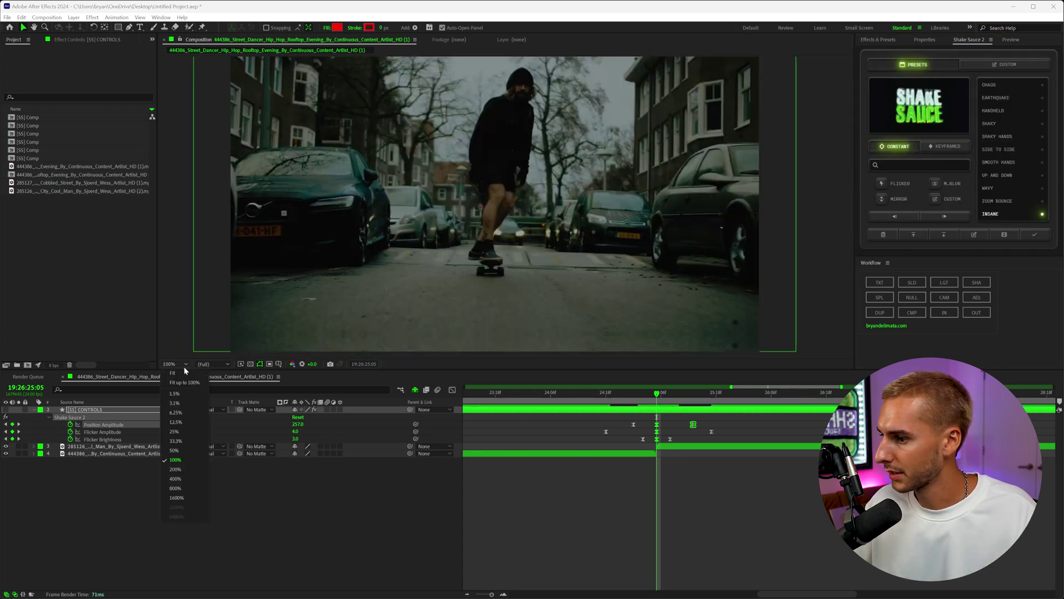
{"action": "left_click", "coordinate": [183, 372]}
Remove the current shake from the clips and apply the constant Handheld preset
{"action": "left_click", "coordinate": [885, 235]}
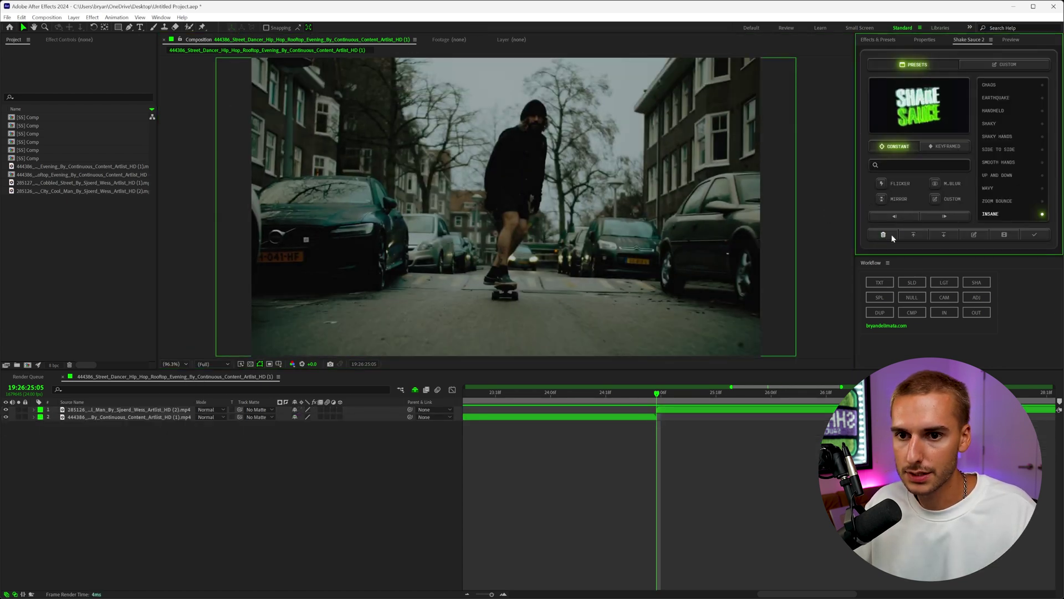
{"action": "left_click", "coordinate": [917, 65]}
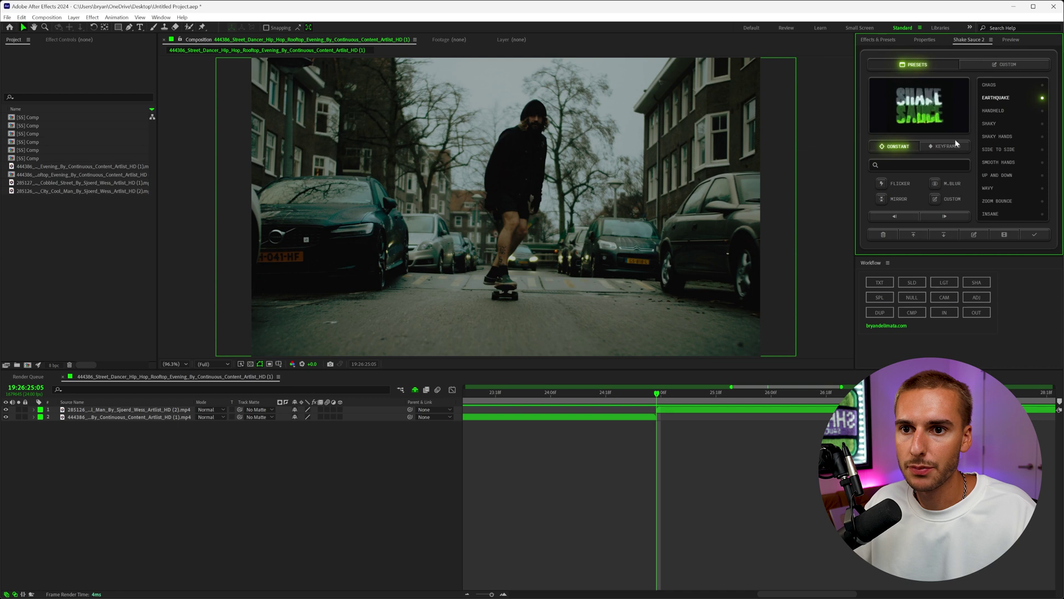
{"action": "scroll", "coordinate": [987, 143], "scroll_direction": "up", "scroll_amount": 3}
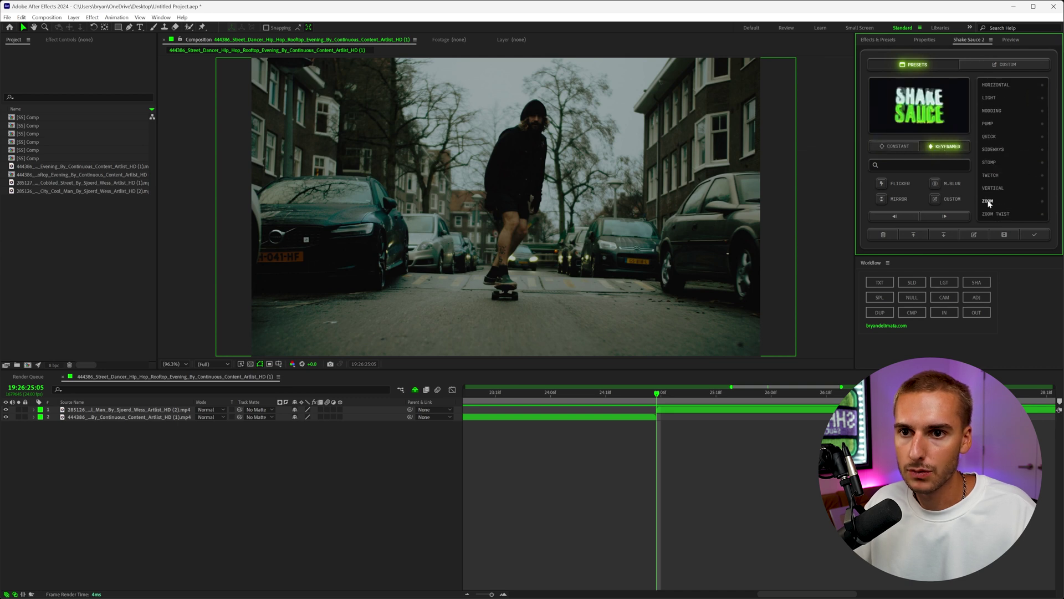
{"action": "scroll", "coordinate": [992, 151], "scroll_direction": "up", "scroll_amount": 3}
{"action": "left_click", "coordinate": [998, 111]}
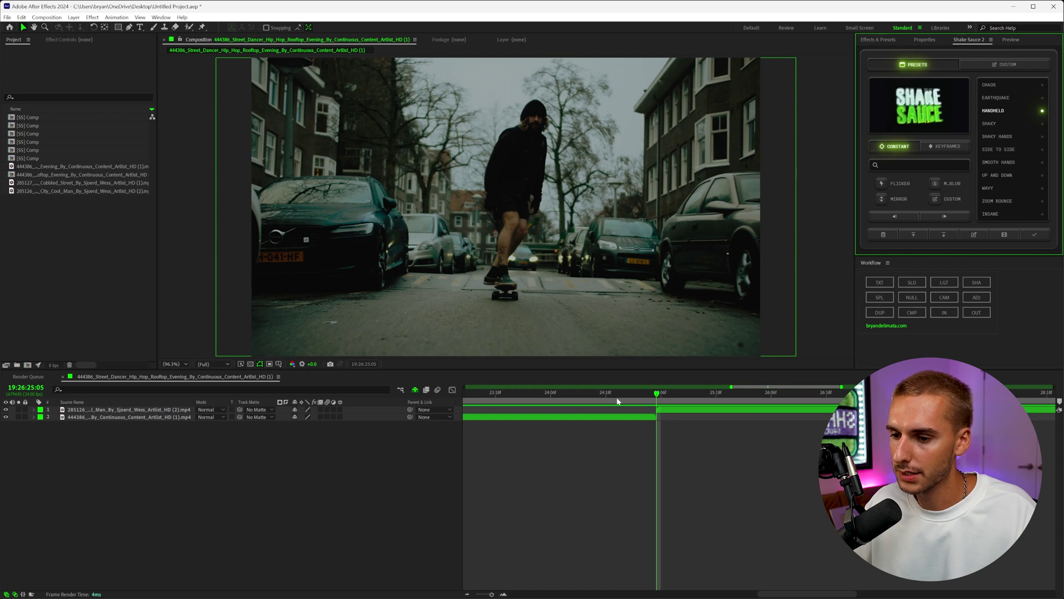
Preview the Handheld shake before and after the cut between the two clips
{"action": "left_click", "coordinate": [515, 402]}
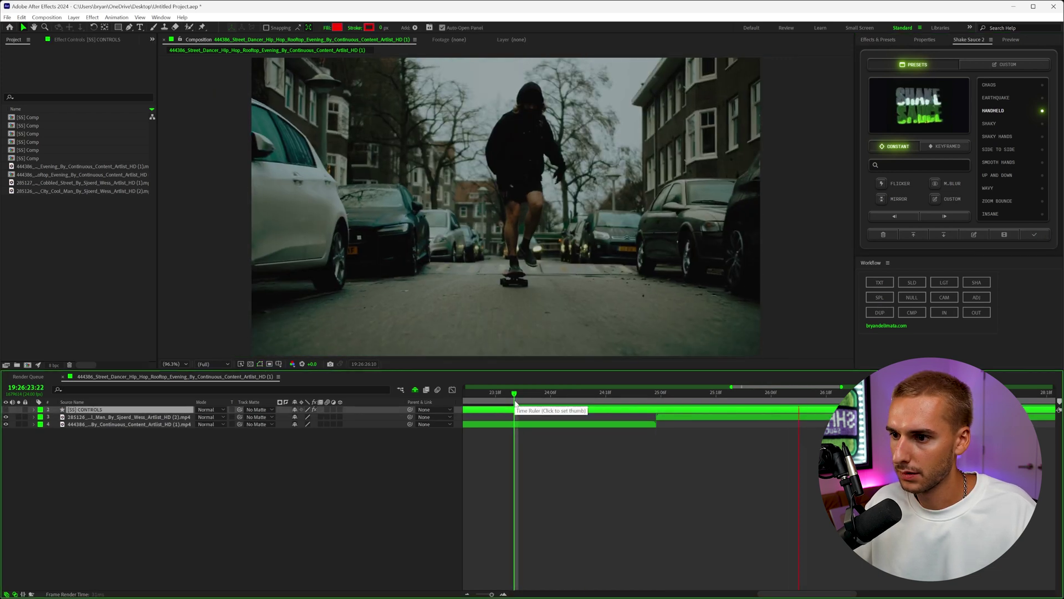
{"action": "left_click", "coordinate": [658, 401]}
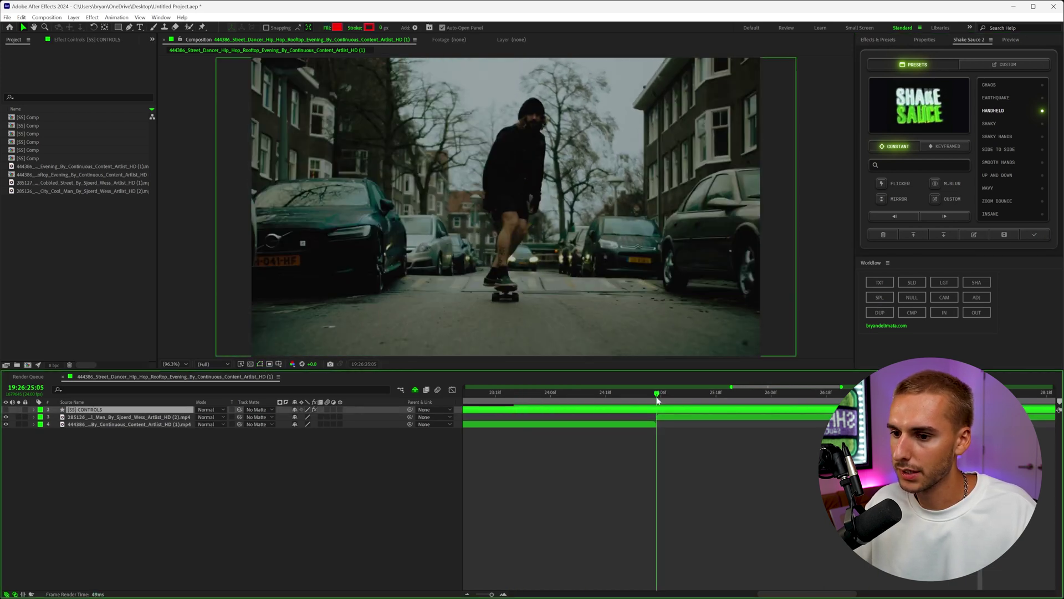
{"action": "key", "text": "space"}
{"action": "key", "text": "space"}
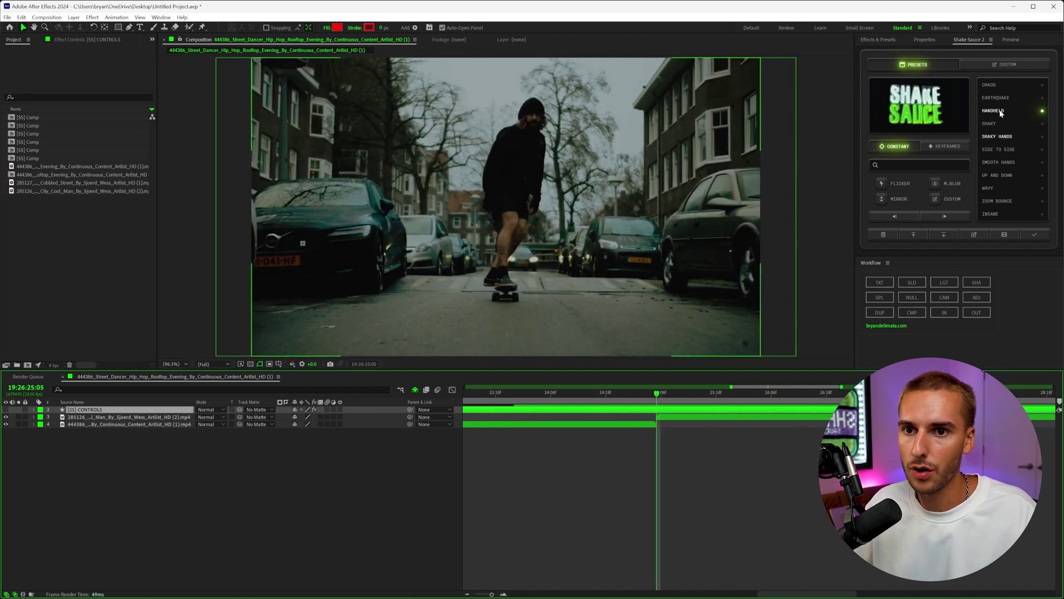
Reopen the Handheld shake for custom editing and raise its position amplitude to 40, previewing the motion
{"action": "left_click", "coordinate": [874, 237]}
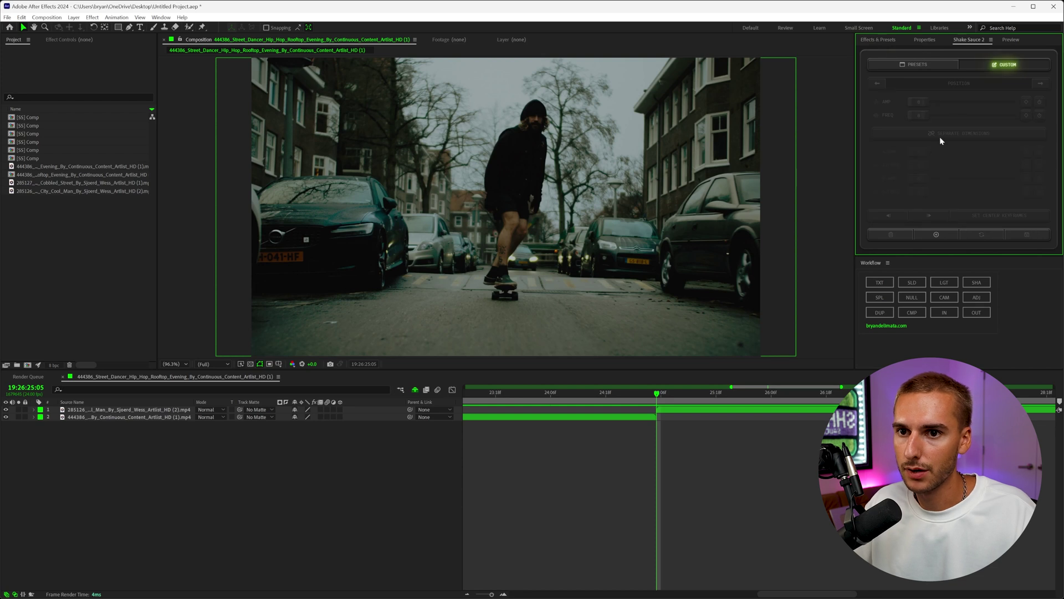
{"action": "left_click", "coordinate": [940, 139]}
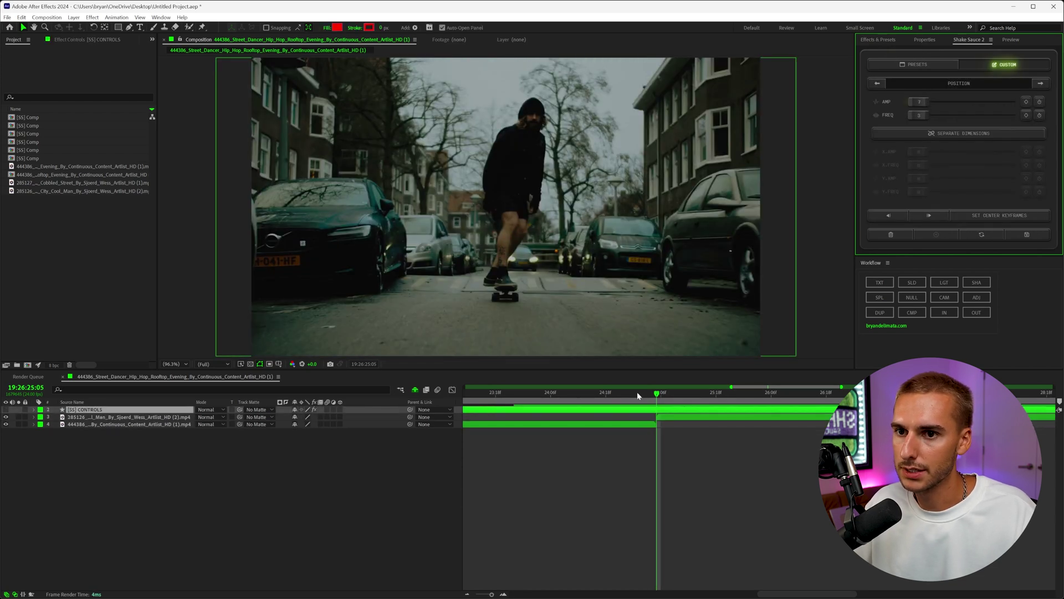
{"action": "left_click_drag", "start_coordinate": [919, 103], "coordinate": [922, 108]}
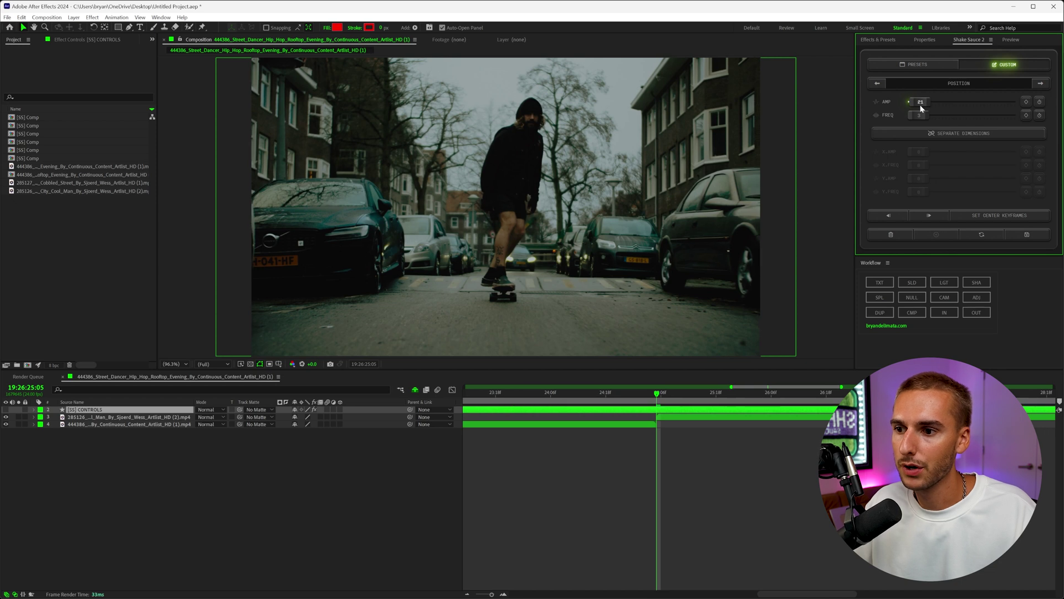
{"action": "left_click_drag", "start_coordinate": [920, 105], "coordinate": [921, 105]}
{"action": "key", "text": "space"}
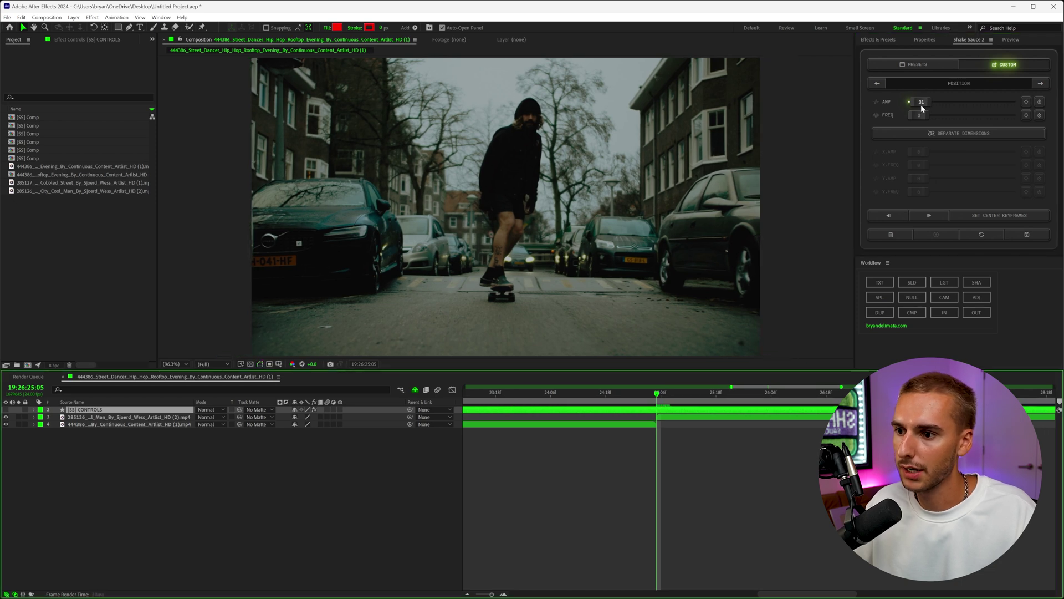
{"action": "left_click_drag", "start_coordinate": [920, 105], "coordinate": [923, 105]}
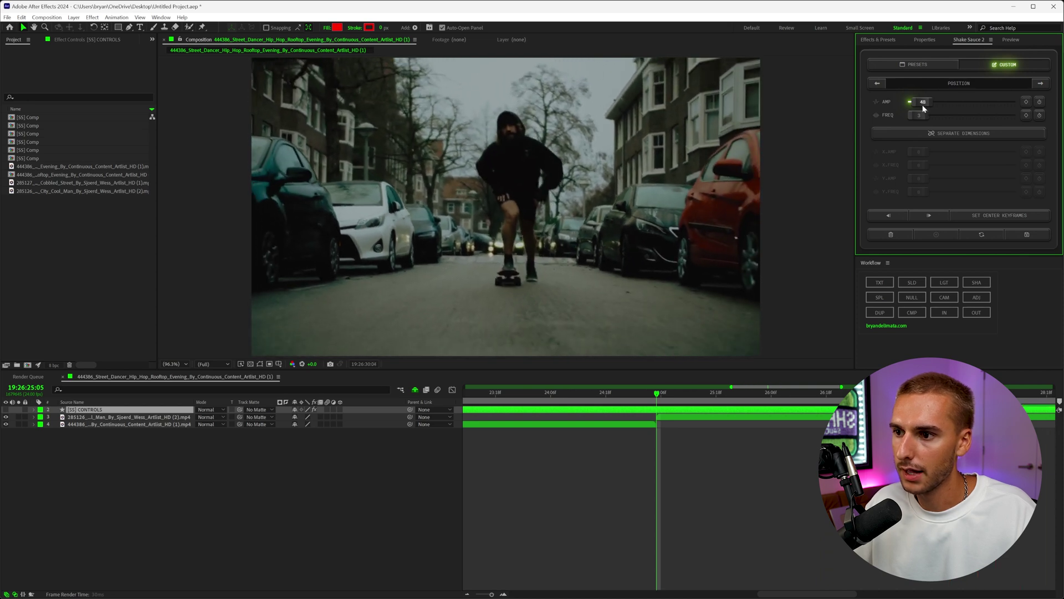
Save the customised handheld shake as a preset named HANDHELD BUMPY
{"action": "left_click", "coordinate": [1026, 234]}
{"action": "type", "text": "HANDH"}
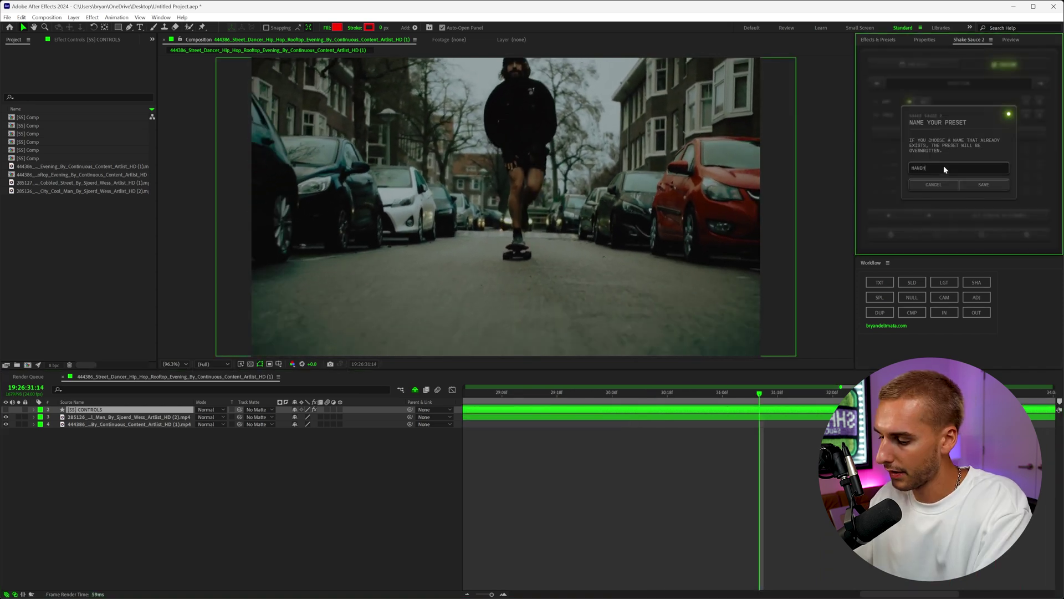
{"action": "type", "text": "ELD BUMPY"}
{"action": "key", "text": "Return"}
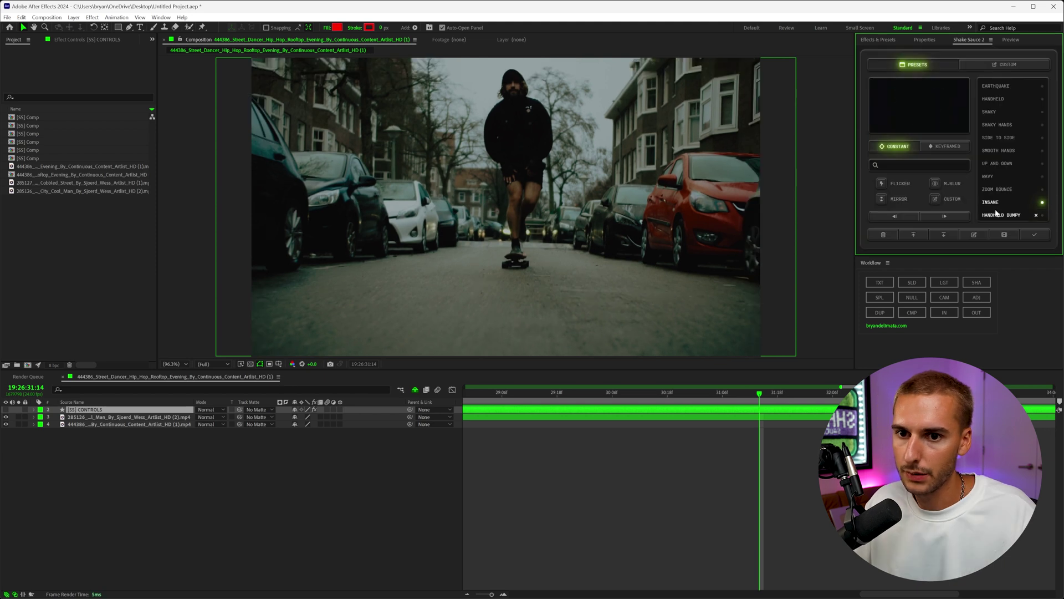
Load the keyframed Stomp preset at the cut as an editable custom shake
{"action": "left_click", "coordinate": [993, 189]}
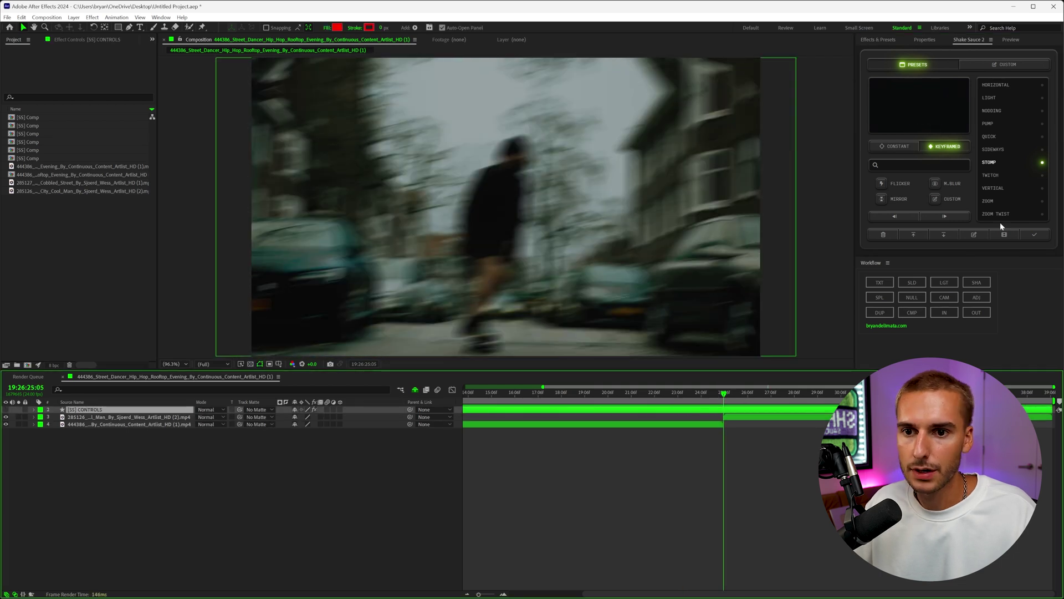
{"action": "left_click", "coordinate": [890, 237]}
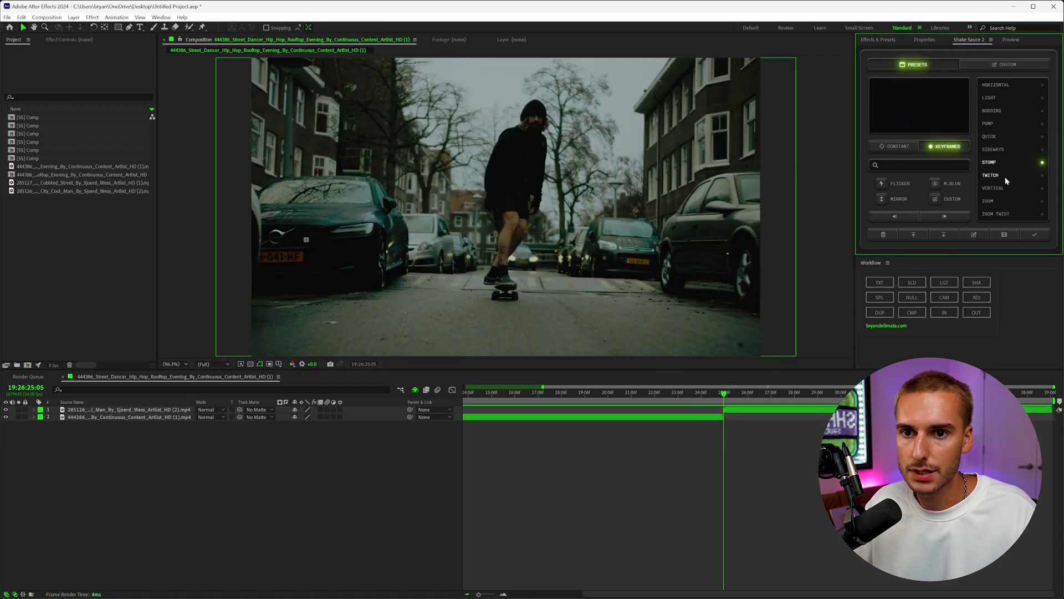
{"action": "left_click", "coordinate": [974, 234]}
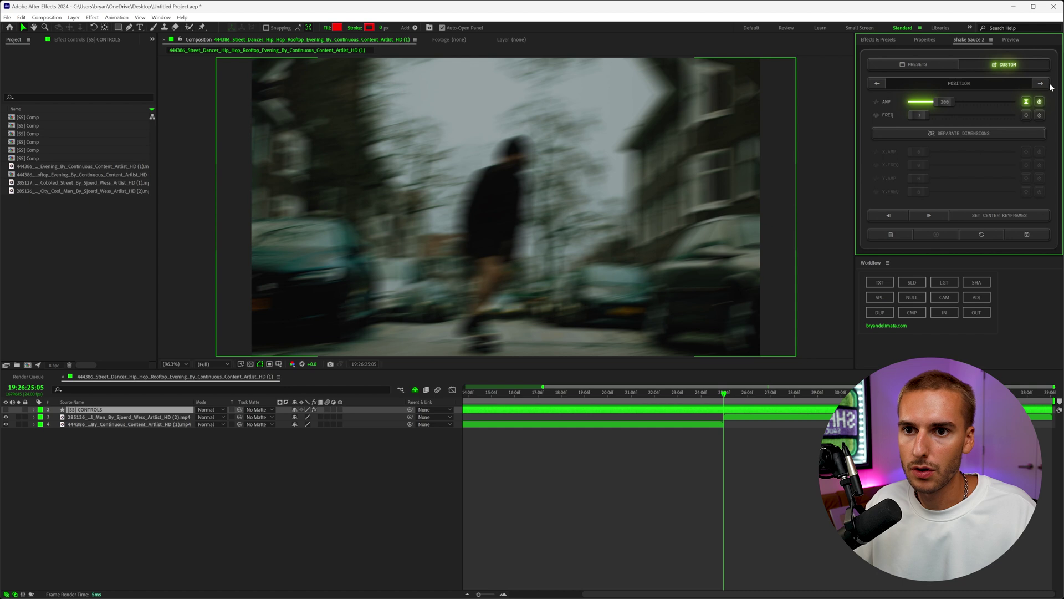
Set the Stomp shake's position amplitude at the cut to 171 and raise its position frequency
{"action": "left_click", "coordinate": [1041, 84]}
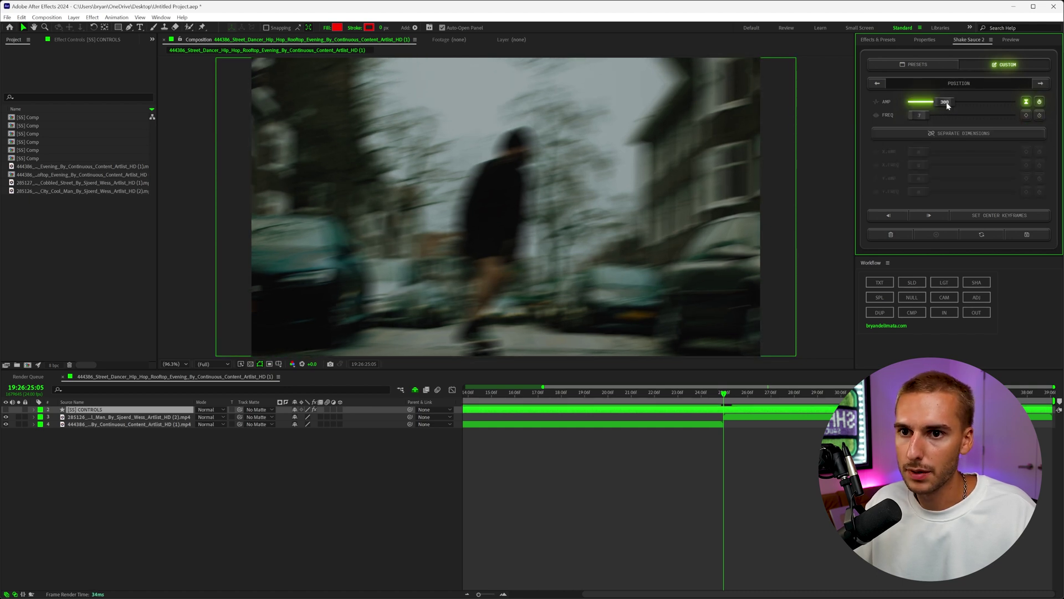
{"action": "left_click_drag", "start_coordinate": [937, 102], "coordinate": [934, 103]}
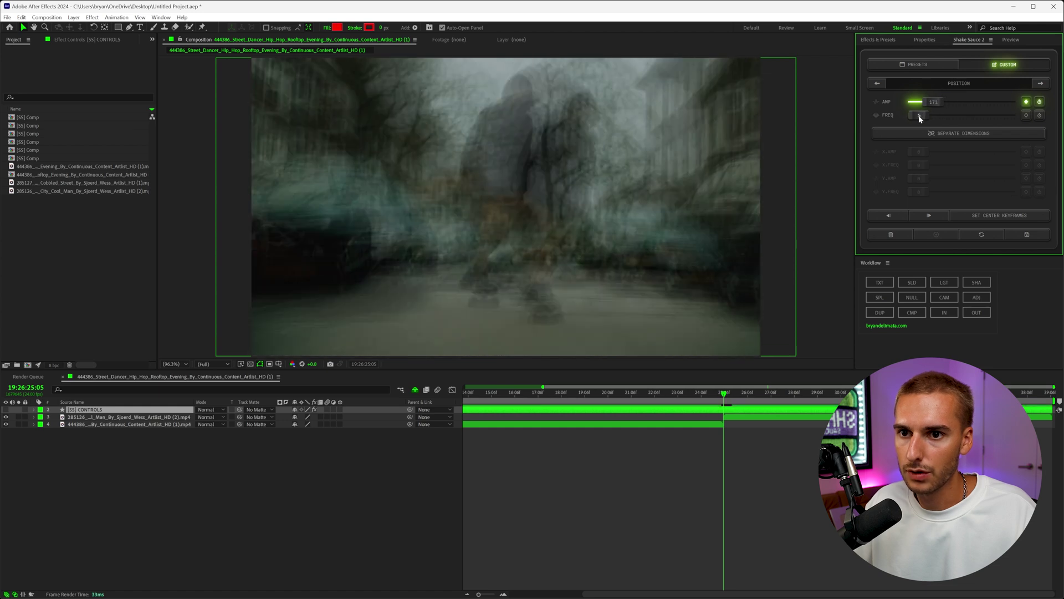
{"action": "left_click_drag", "start_coordinate": [684, 394], "coordinate": [725, 402]}
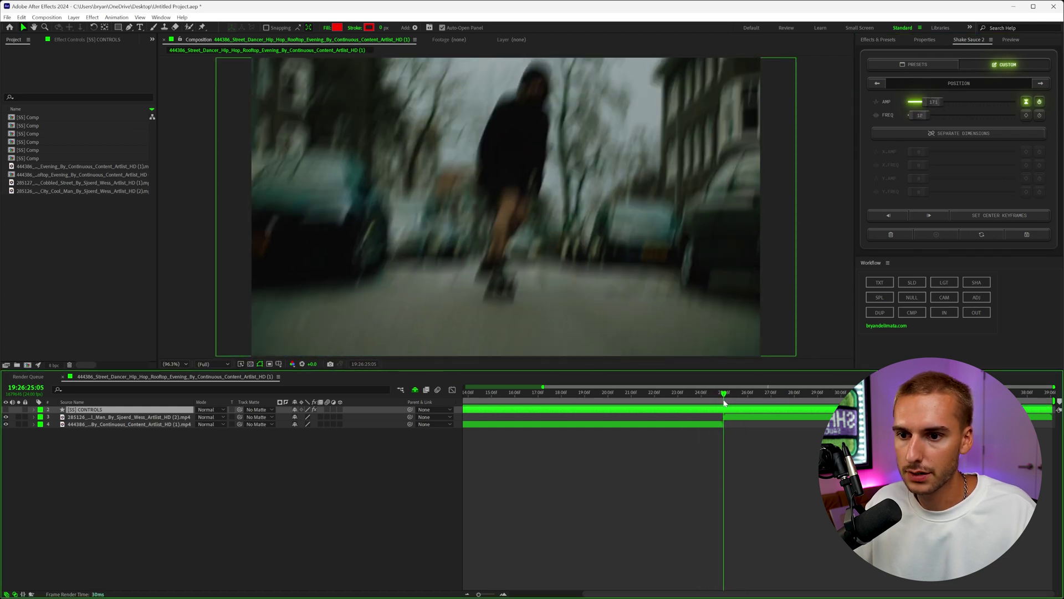
Set the shake's scale amplitude at the cut to 51 and scale frequency to 10, and preview it
{"action": "left_click", "coordinate": [1041, 83]}
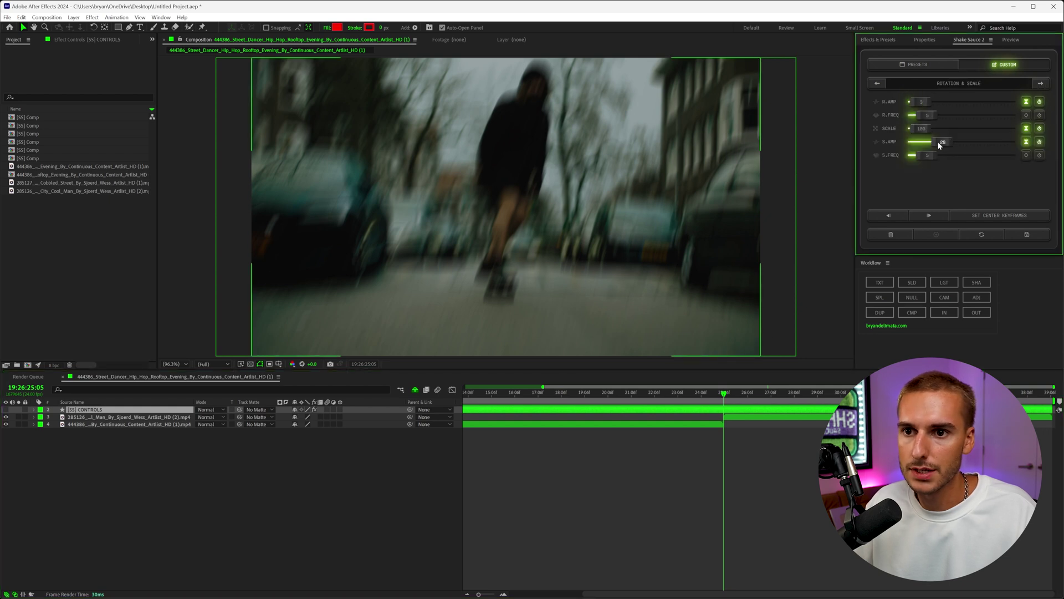
{"action": "left_click_drag", "start_coordinate": [953, 145], "coordinate": [964, 145]}
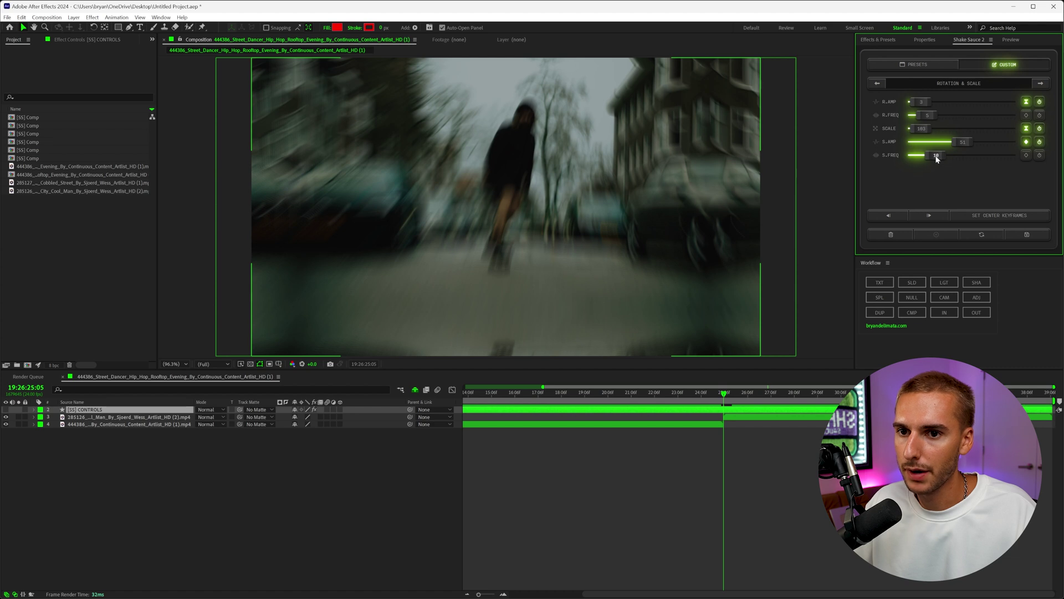
{"action": "left_click", "coordinate": [667, 394]}
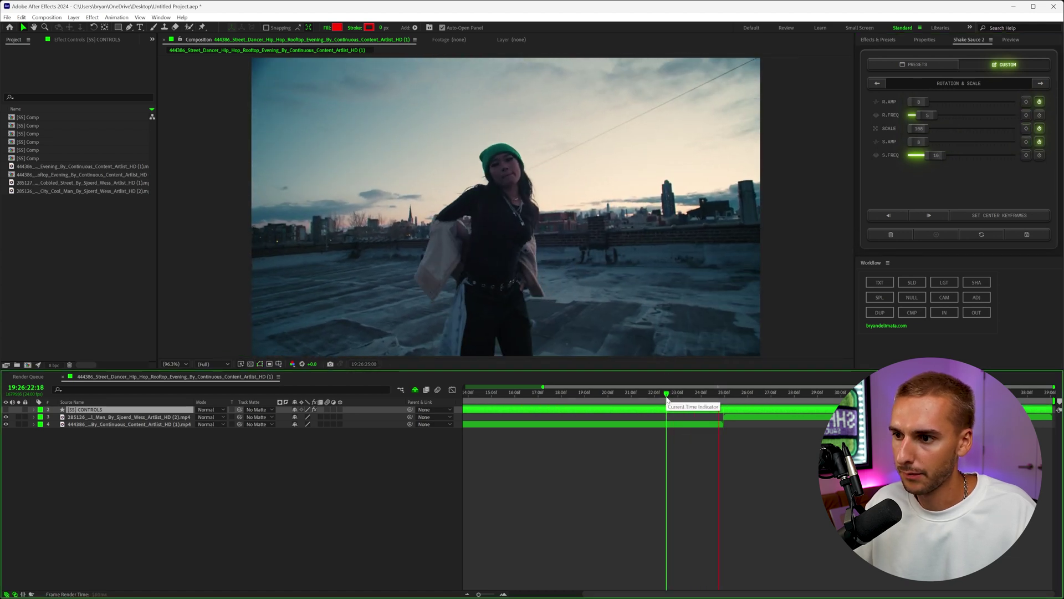
{"action": "left_click", "coordinate": [699, 403]}
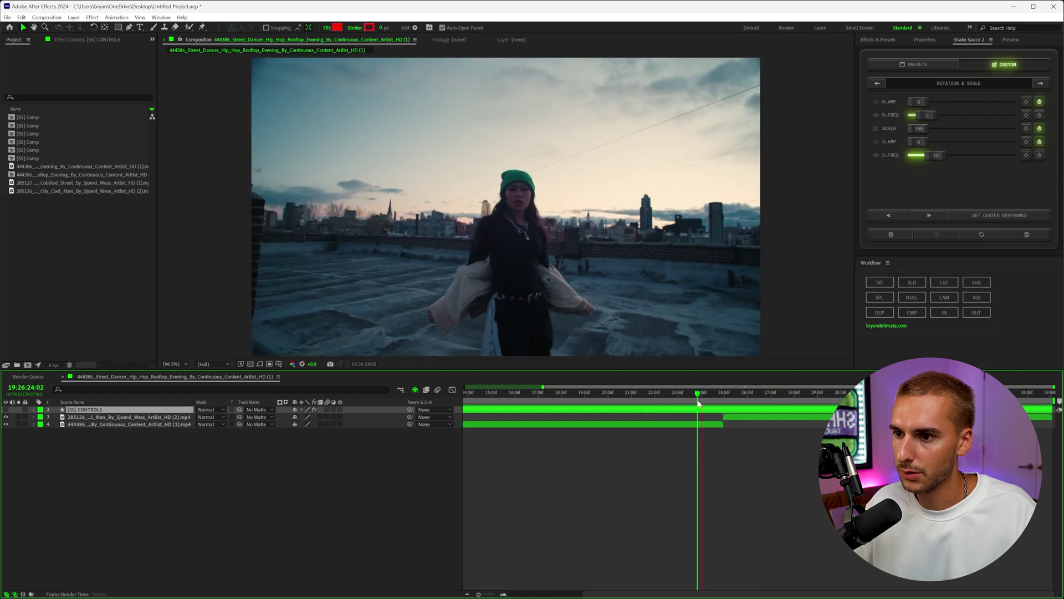
{"action": "left_click_drag", "start_coordinate": [723, 402], "coordinate": [724, 404]}
Reveal the shake's keyframes around the cut and preview the transition
{"action": "key", "text": "u"}
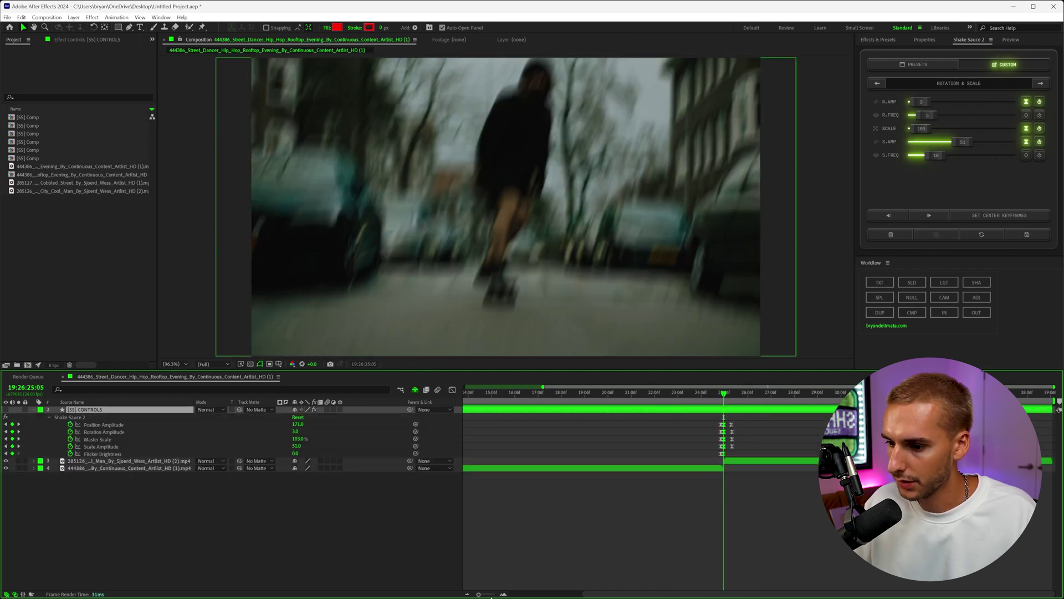
{"action": "left_click", "coordinate": [503, 594]}
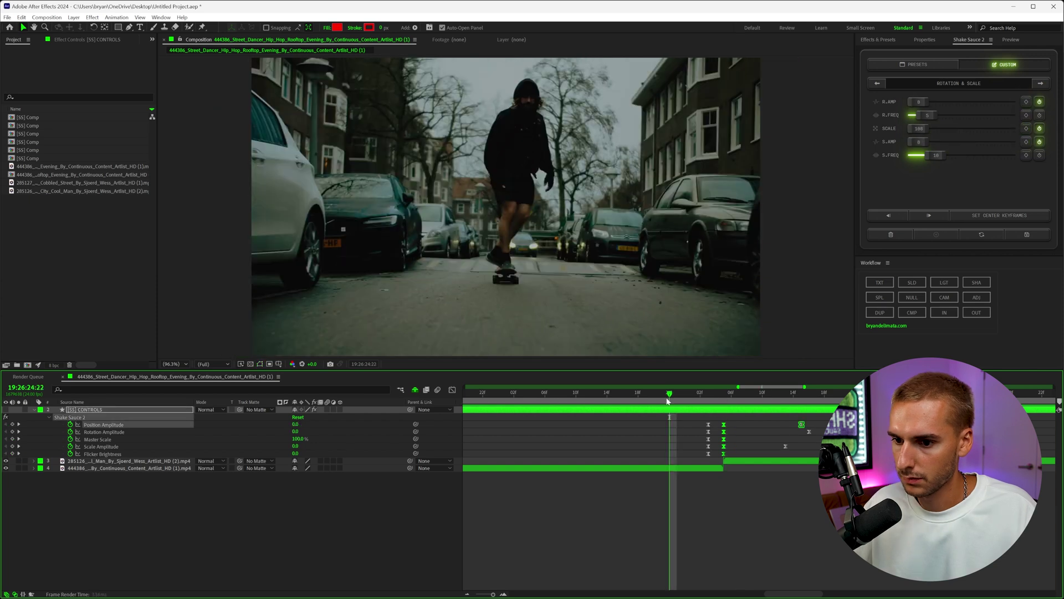
{"action": "key", "text": "space"}
{"action": "key", "text": "space"}
{"action": "key", "text": "space"}
{"action": "key", "text": "space"}
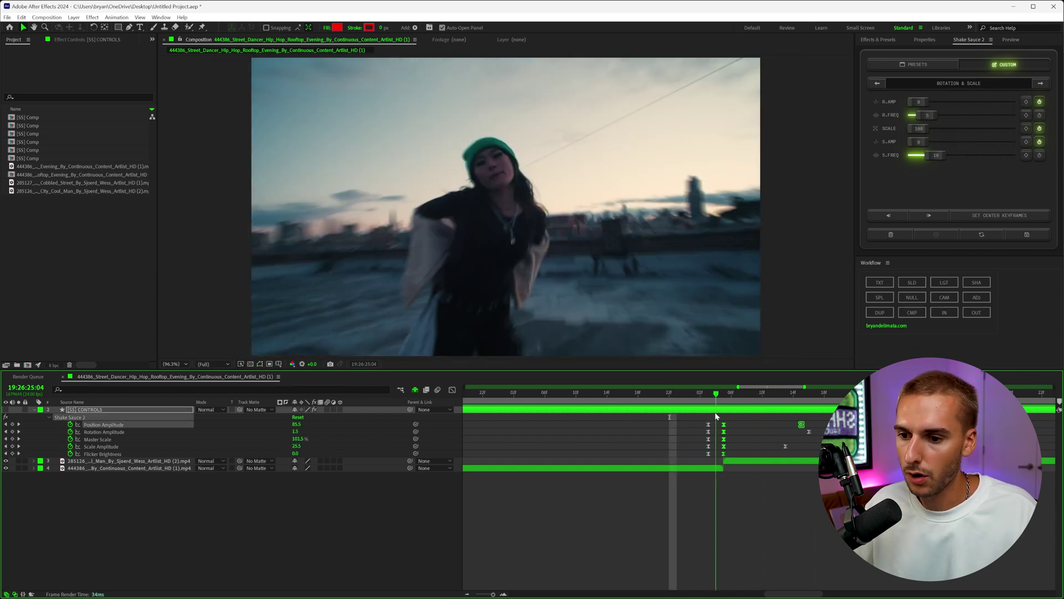
{"action": "key", "text": "space"}
{"action": "left_click_drag", "start_coordinate": [812, 420], "coordinate": [643, 451]}
{"action": "left_click", "coordinate": [643, 449]}
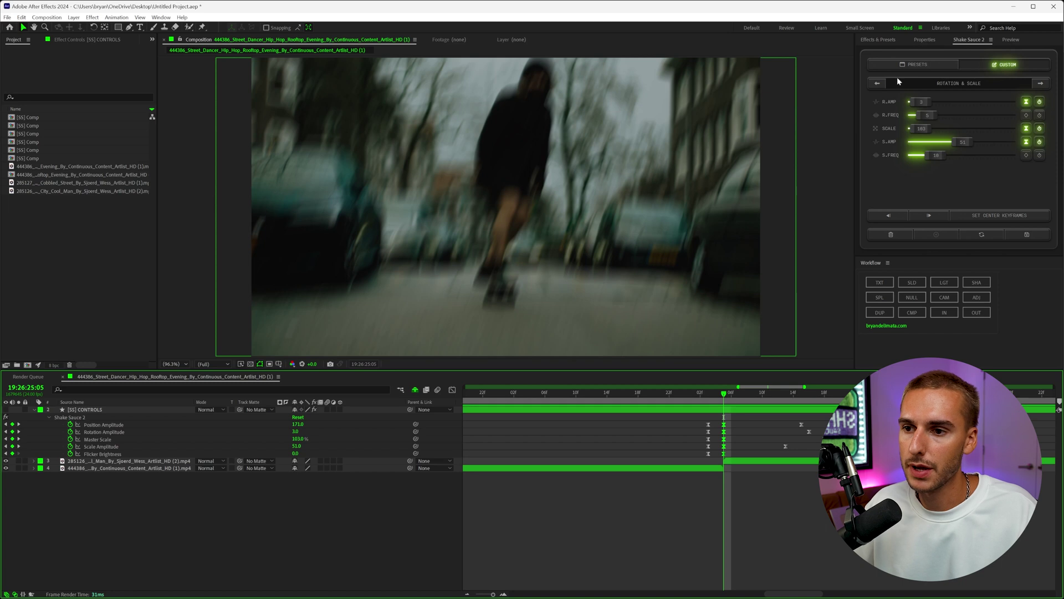
{"action": "key", "text": "space"}
{"action": "key", "text": "space"}
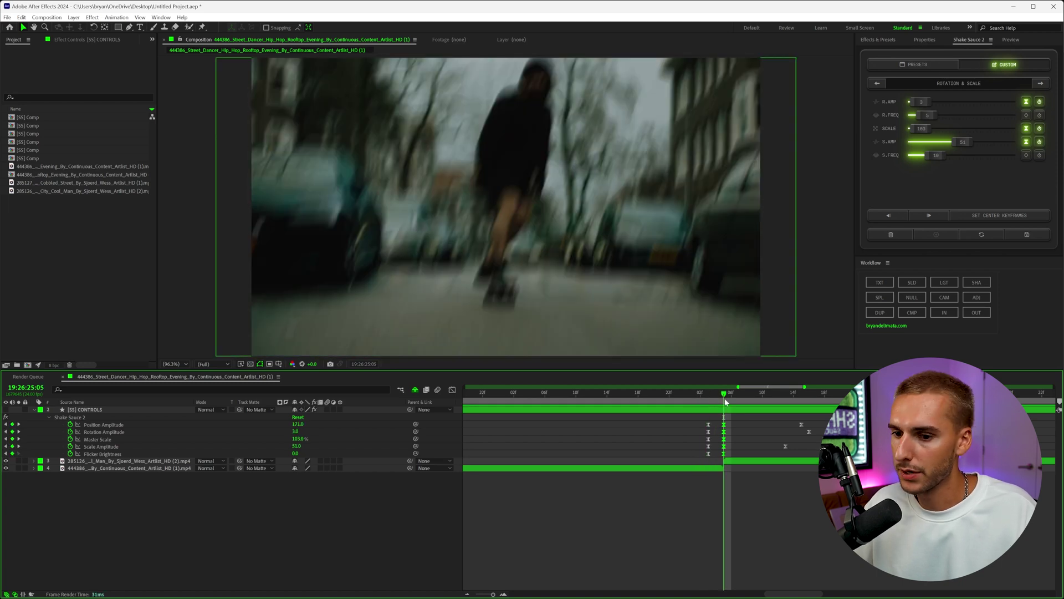
Save the customised Stomp shake as a preset named ZOOM CRASH
{"action": "left_click", "coordinate": [983, 247]}
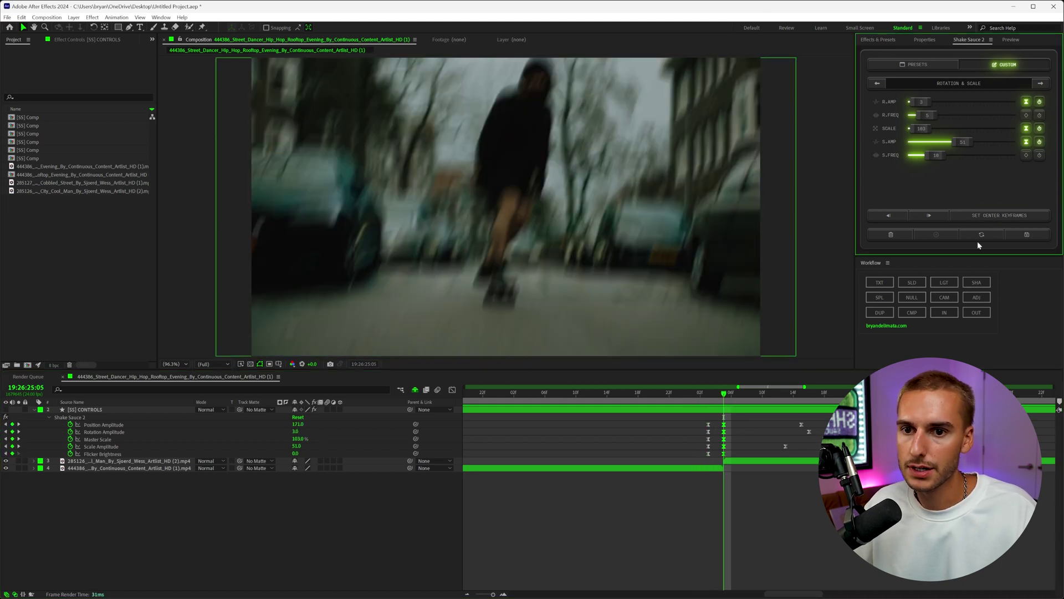
{"action": "left_click", "coordinate": [1040, 236]}
{"action": "left_click", "coordinate": [940, 166]}
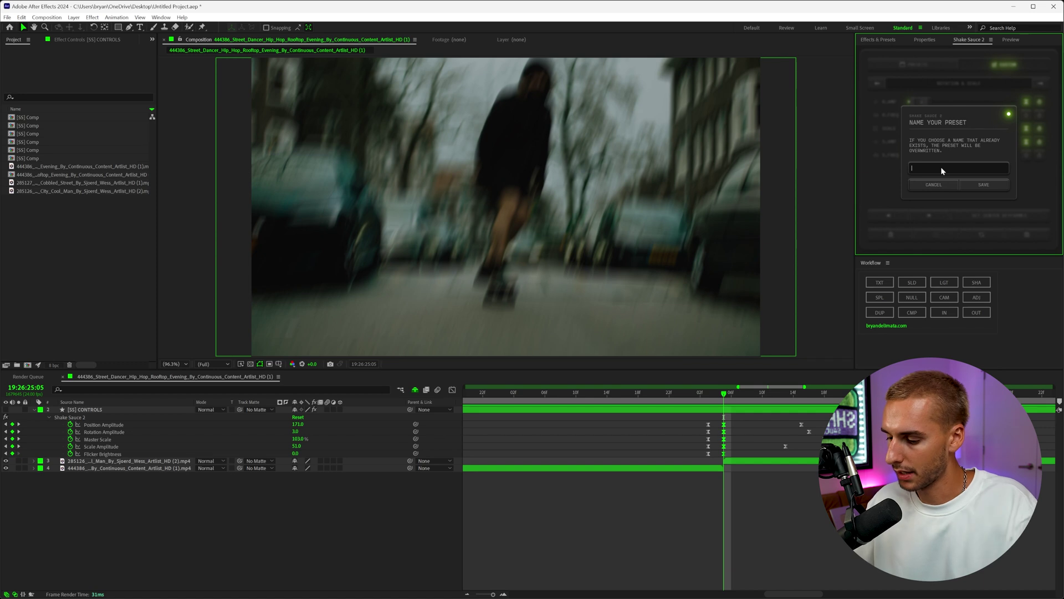
{"action": "type", "text": "zoom crash"}
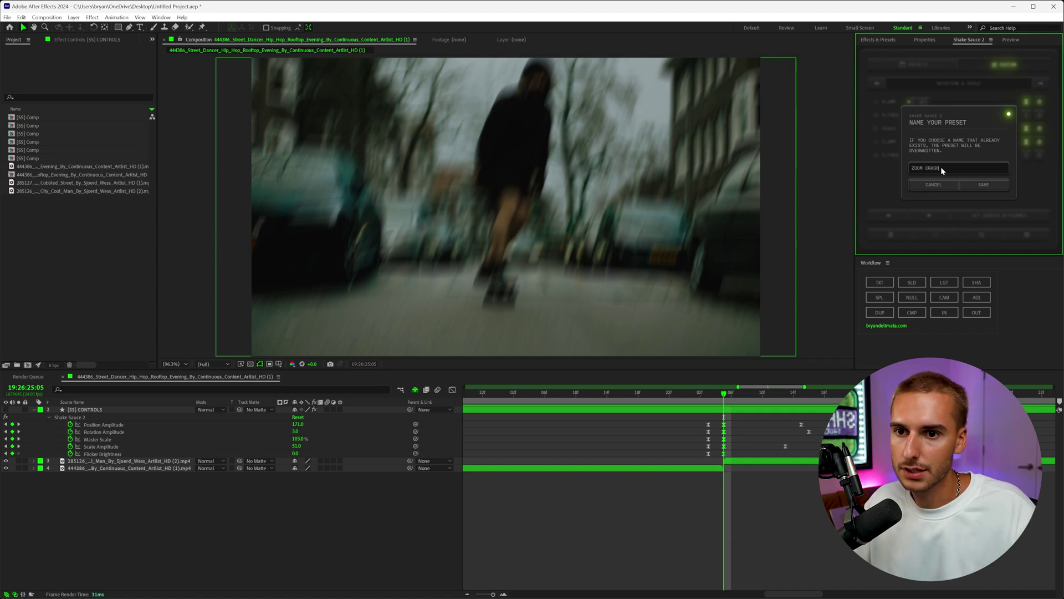
{"action": "left_click", "coordinate": [980, 186]}
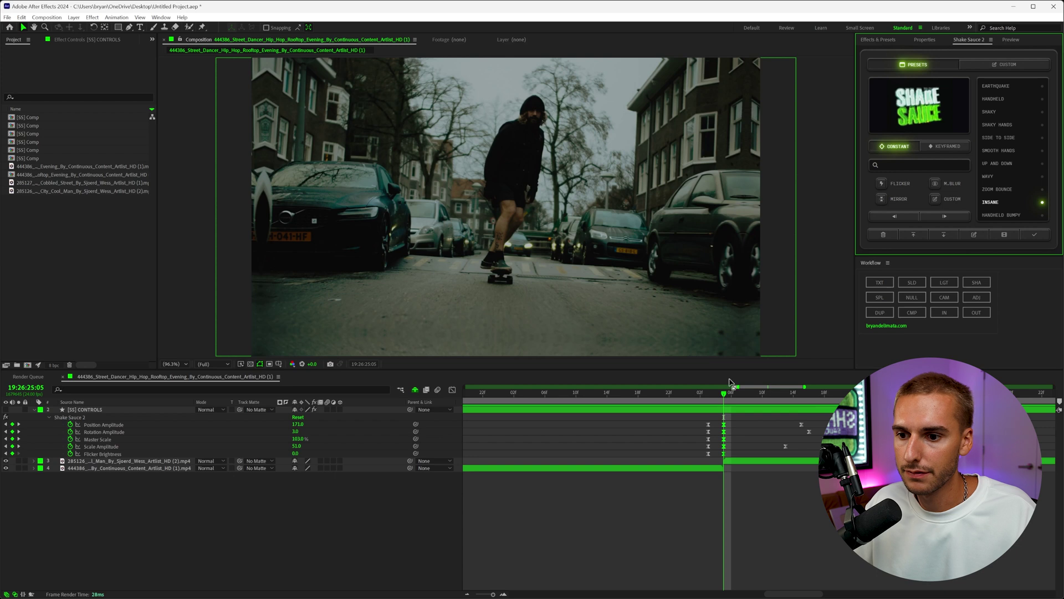
Remove the applied shake from the clips and open the custom shake editor
{"action": "left_click", "coordinate": [884, 235]}
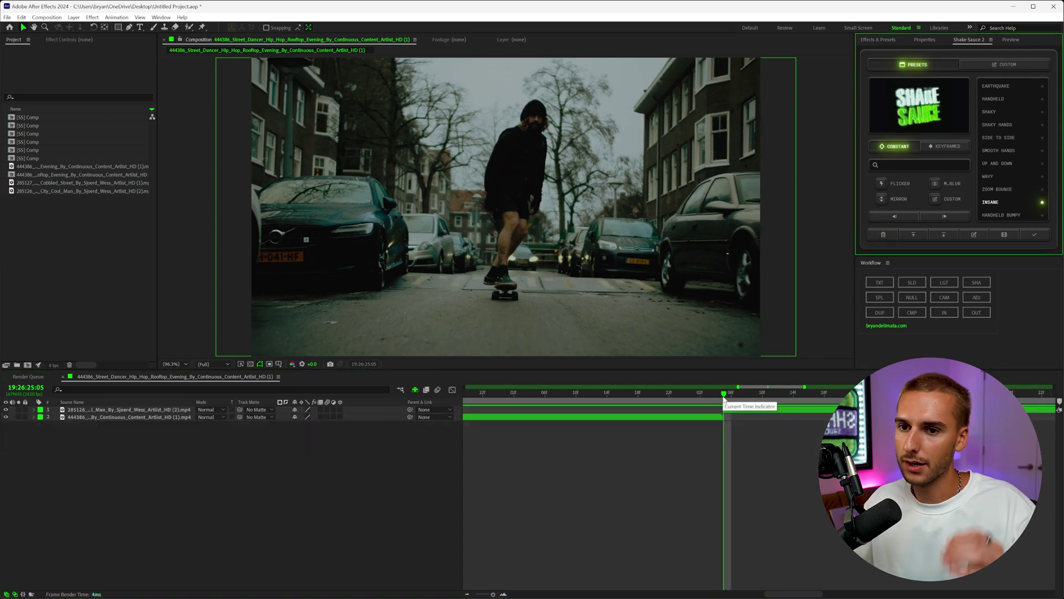
{"action": "left_click", "coordinate": [1002, 65]}
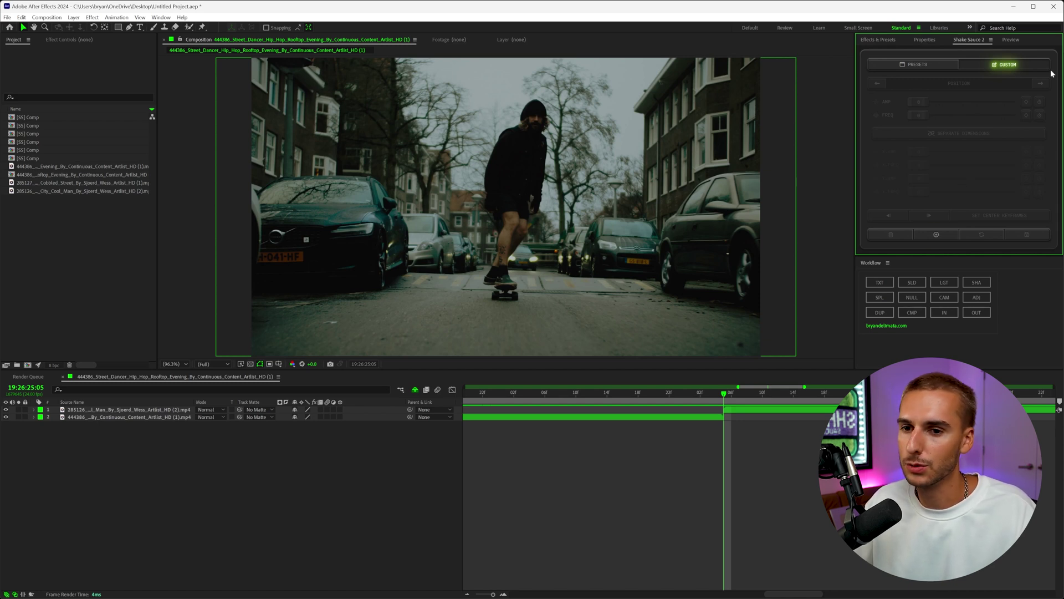
Create a new custom shake and keyframe its rotation amplitude at the cut between the two clips
{"action": "left_click", "coordinate": [936, 234]}
{"action": "left_click", "coordinate": [1041, 84]}
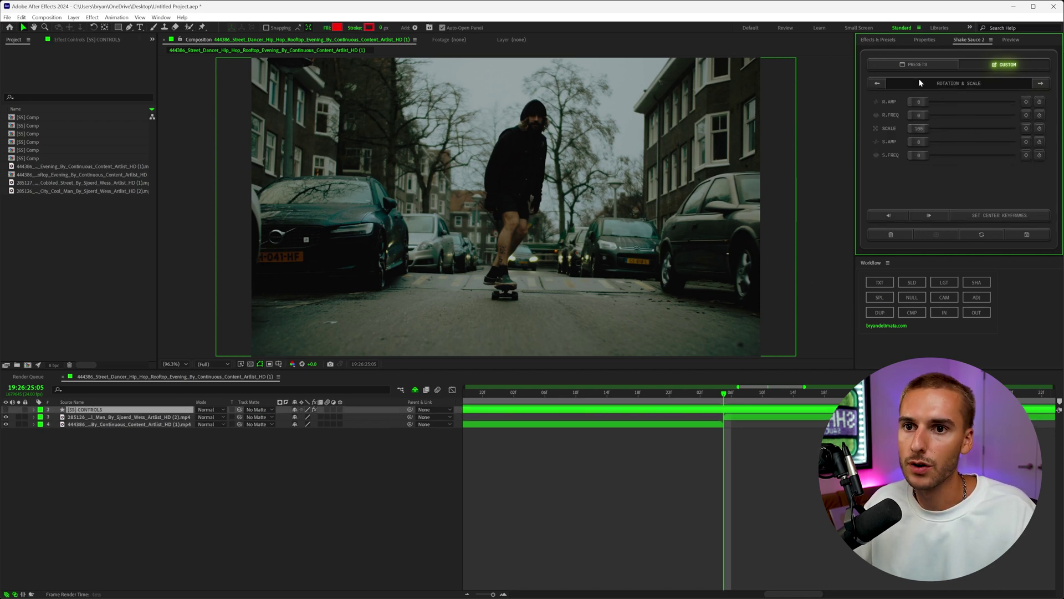
{"action": "mouse_move", "coordinate": [920, 102]}
{"action": "left_mouse_down"}
{"action": "mouse_move", "coordinate": [943, 102]}
{"action": "mouse_move", "coordinate": [927, 116]}
{"action": "left_mouse_up"}
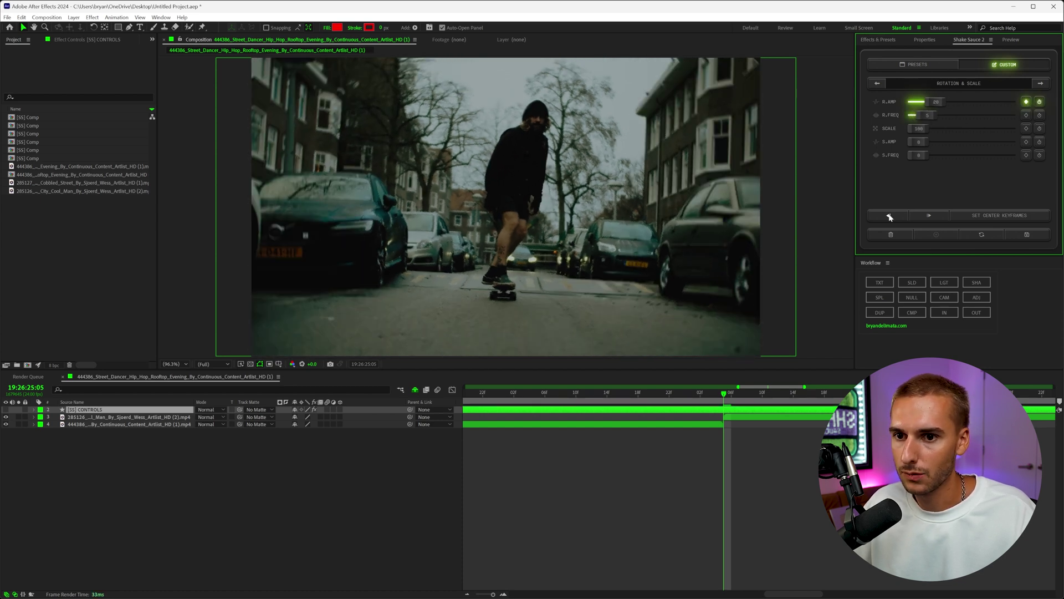
Keyframe the rotation amplitude at 0 two frames before the cut and at 0 three frames after it
{"action": "left_click", "coordinate": [888, 215]}
{"action": "left_click", "coordinate": [926, 216]}
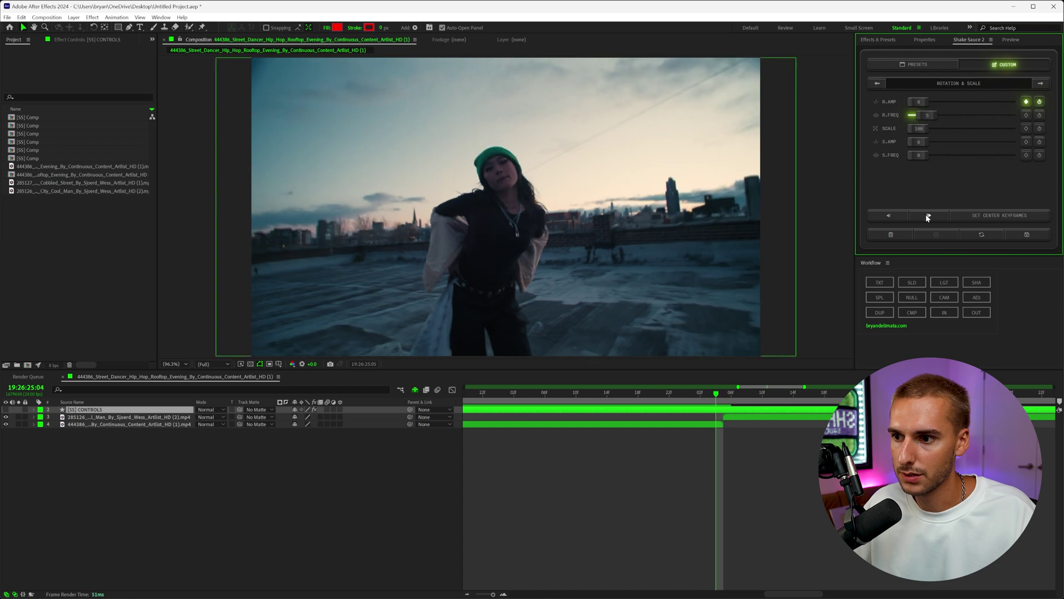
{"action": "left_click", "coordinate": [927, 215]}
{"action": "left_click", "coordinate": [927, 216]}
{"action": "left_click", "coordinate": [927, 215]}
{"action": "left_click", "coordinate": [926, 215]}
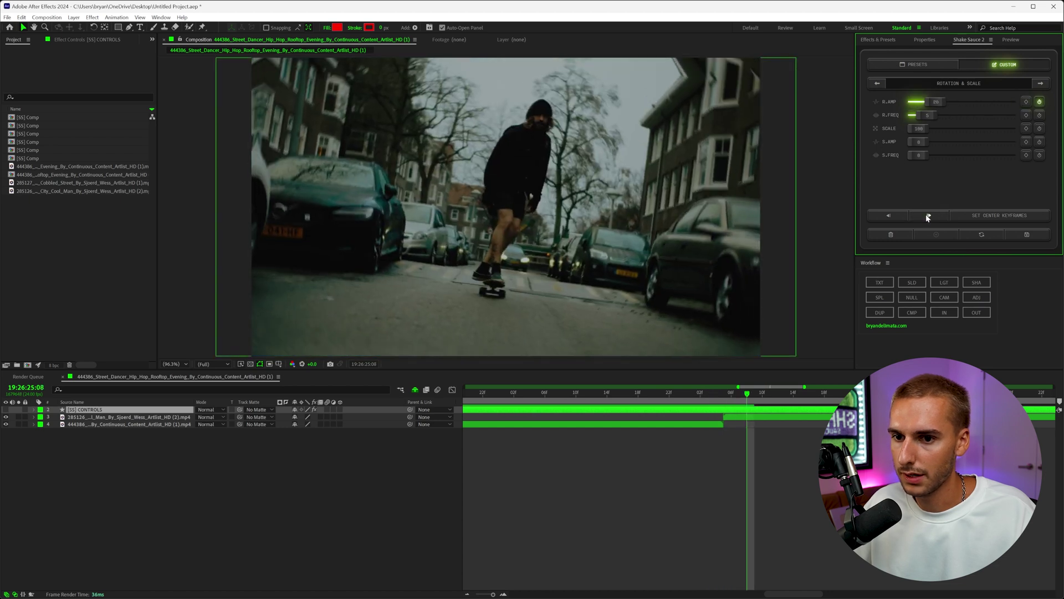
{"action": "left_click_drag", "start_coordinate": [937, 102], "coordinate": [822, 120]}
Set the rotation amplitude at the cut to 27 and the rotation frequency to 7
{"action": "left_click_drag", "start_coordinate": [692, 400], "coordinate": [723, 401]}
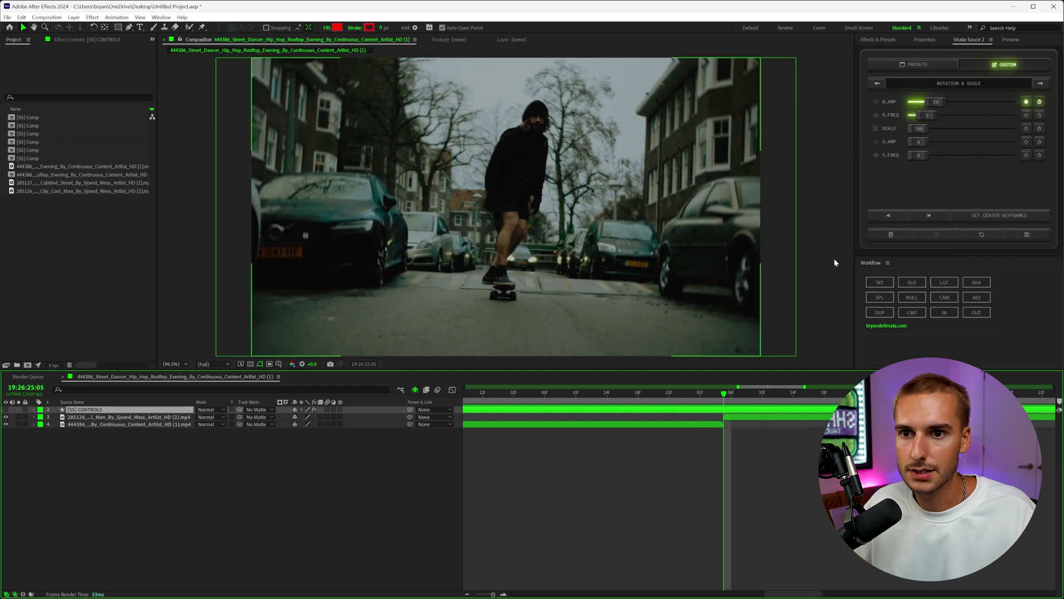
{"action": "mouse_move", "coordinate": [936, 102]}
{"action": "left_mouse_down"}
{"action": "mouse_move", "coordinate": [984, 104]}
{"action": "mouse_move", "coordinate": [928, 115]}
{"action": "mouse_move", "coordinate": [959, 120]}
{"action": "mouse_move", "coordinate": [941, 118]}
{"action": "left_mouse_up"}
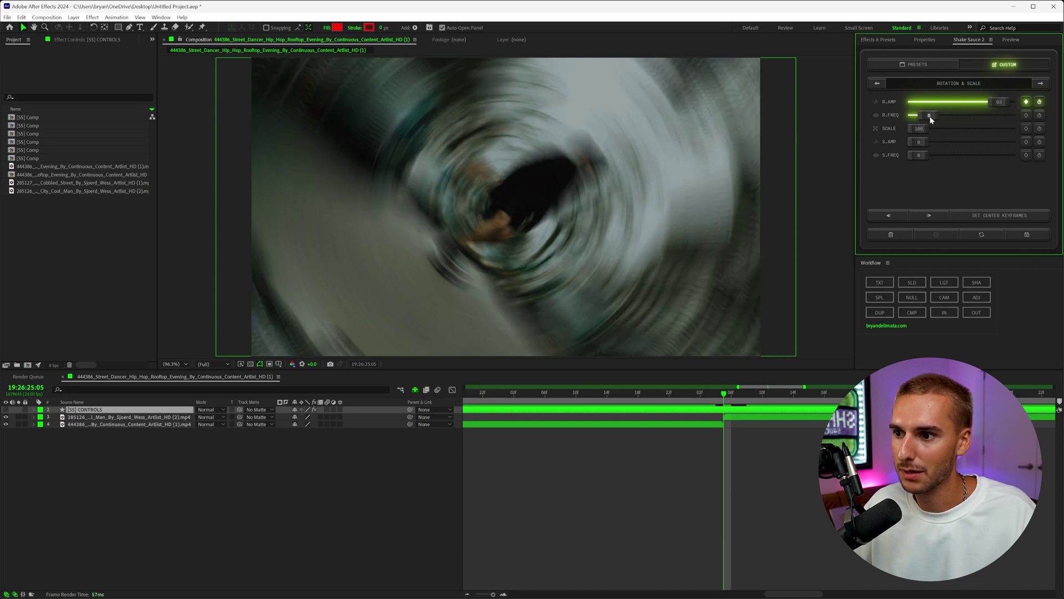
{"action": "left_click_drag", "start_coordinate": [931, 119], "coordinate": [932, 119]}
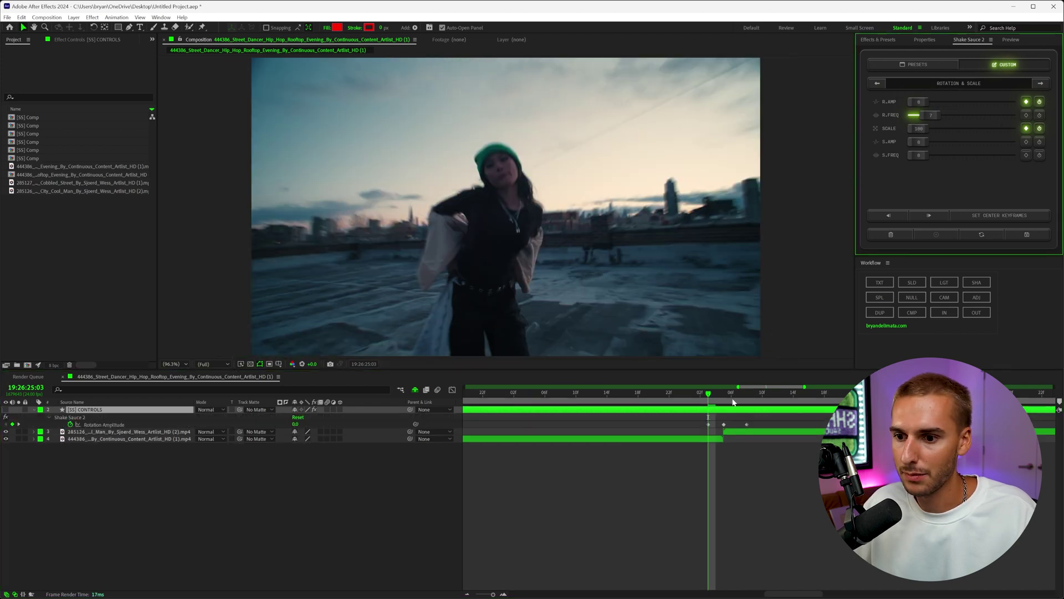
Return the scale to 100 three frames after the cut, and keyframe the scale amplitude with a scale frequency of 5
{"action": "left_click", "coordinate": [749, 395]}
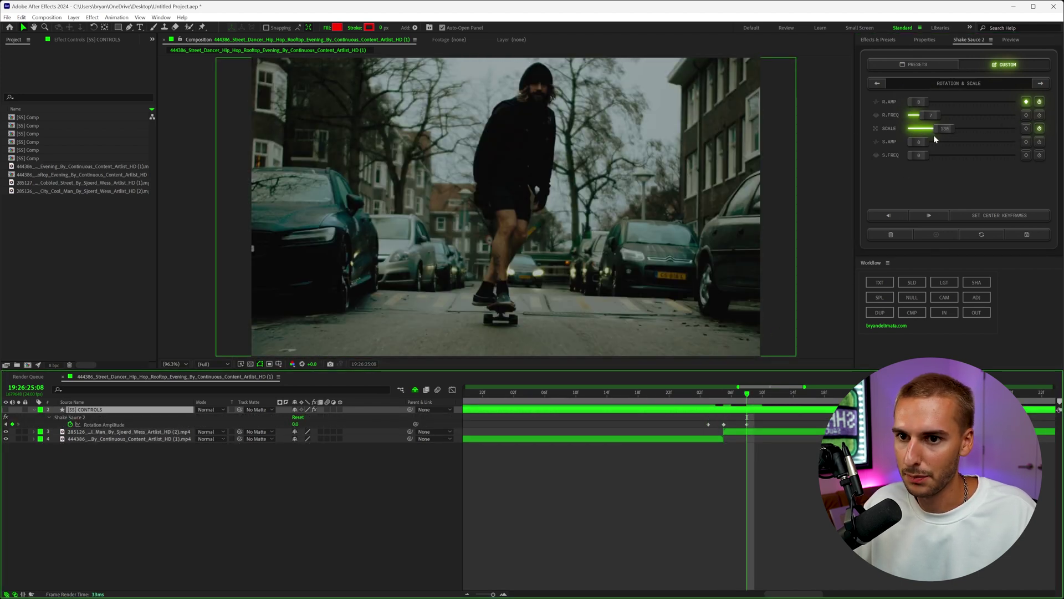
{"action": "left_click_drag", "start_coordinate": [942, 127], "coordinate": [764, 127]}
{"action": "left_click", "coordinate": [706, 402]}
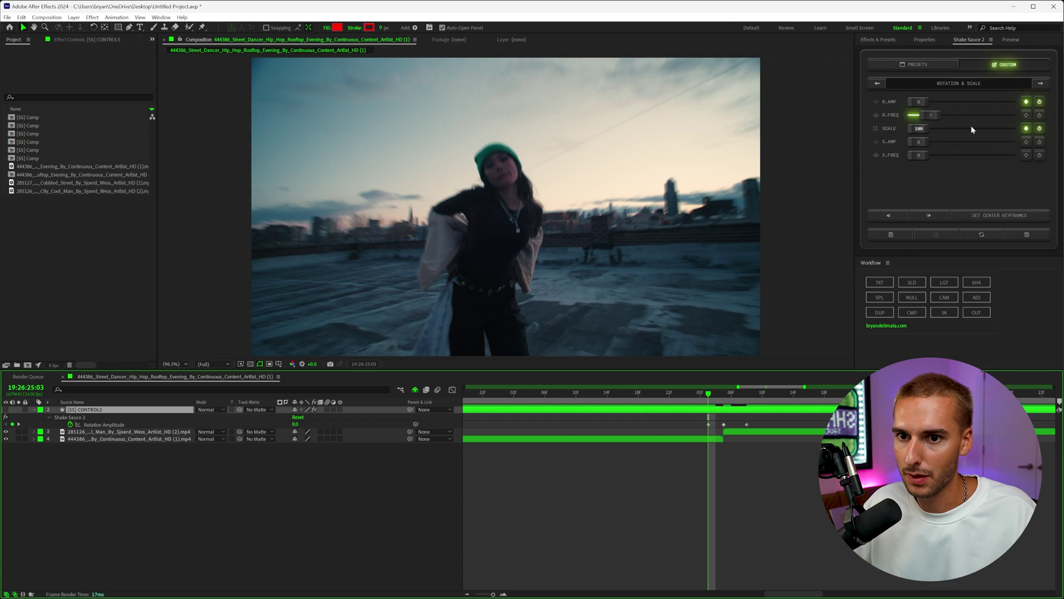
{"action": "left_click", "coordinate": [1026, 142]}
{"action": "left_click_drag", "start_coordinate": [924, 157], "coordinate": [933, 156]}
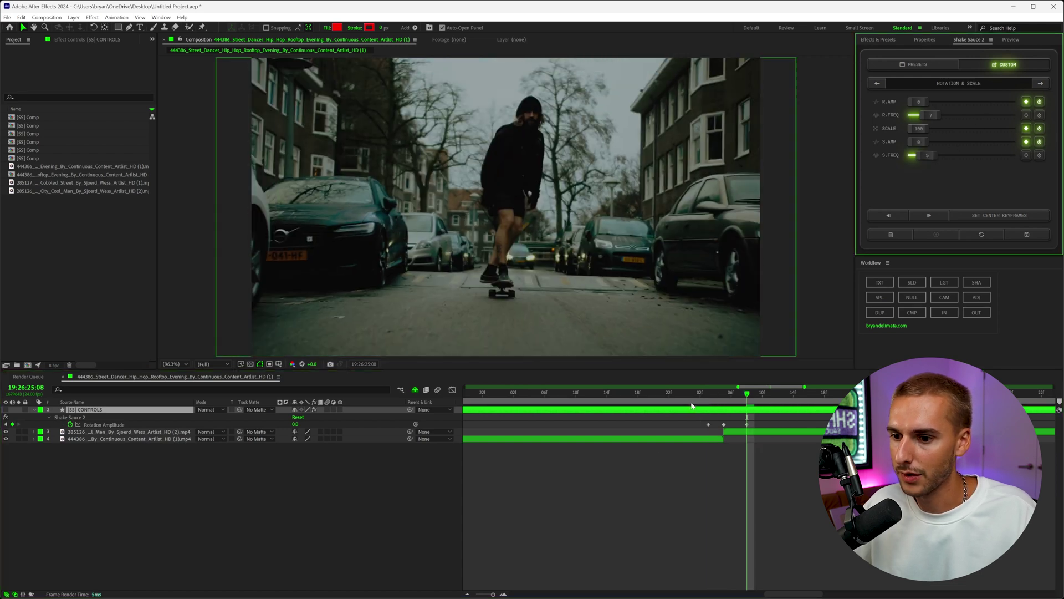
Set the rotation amplitude at the cut to 8 and preview the transition
{"action": "left_click", "coordinate": [692, 406]}
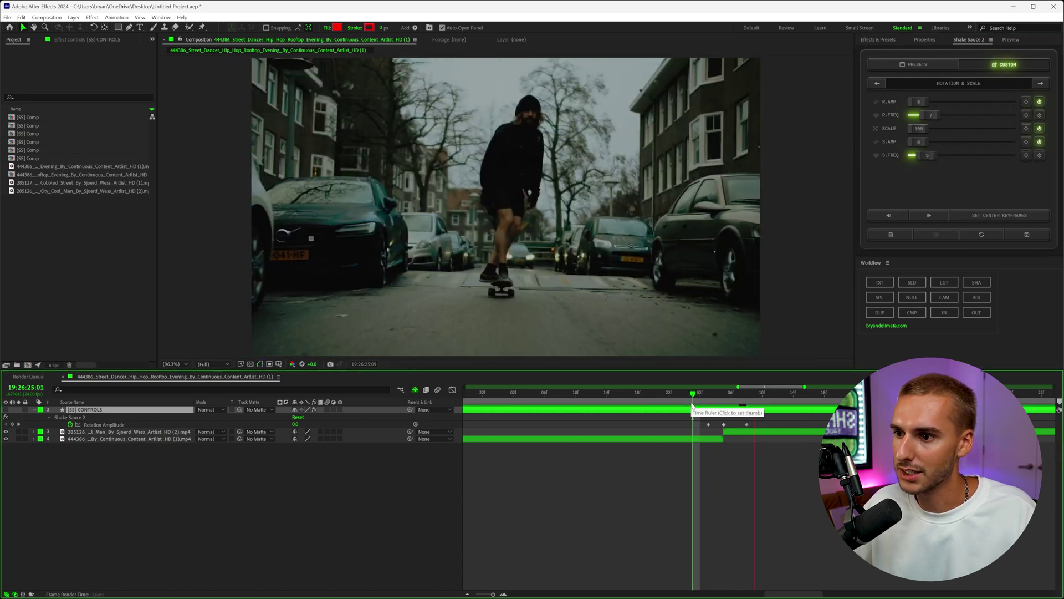
{"action": "left_click_drag", "start_coordinate": [692, 405], "coordinate": [722, 405]}
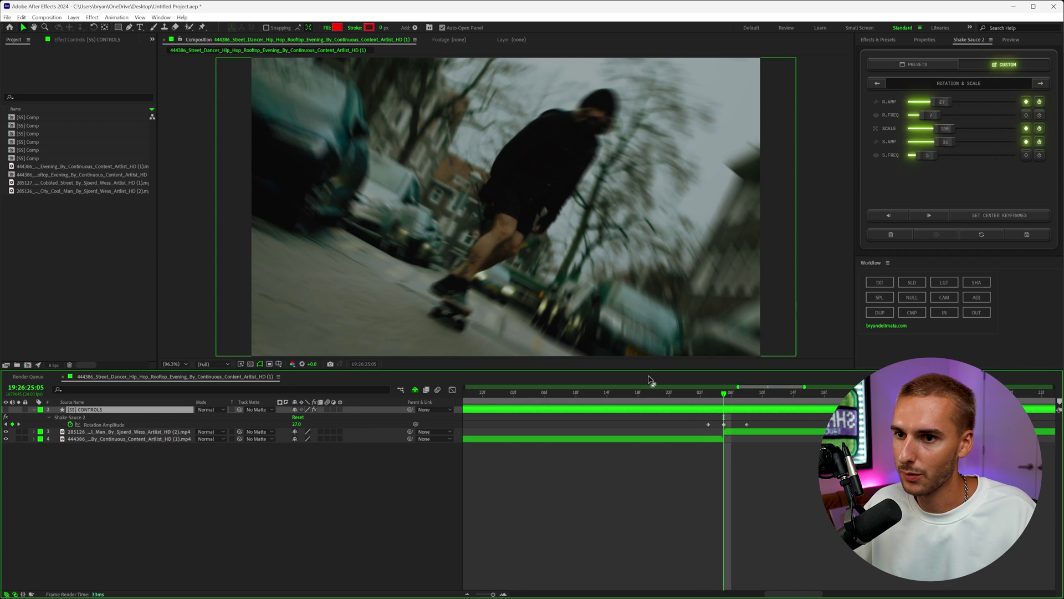
{"action": "left_click_drag", "start_coordinate": [937, 102], "coordinate": [924, 105]}
{"action": "left_click", "coordinate": [700, 394]}
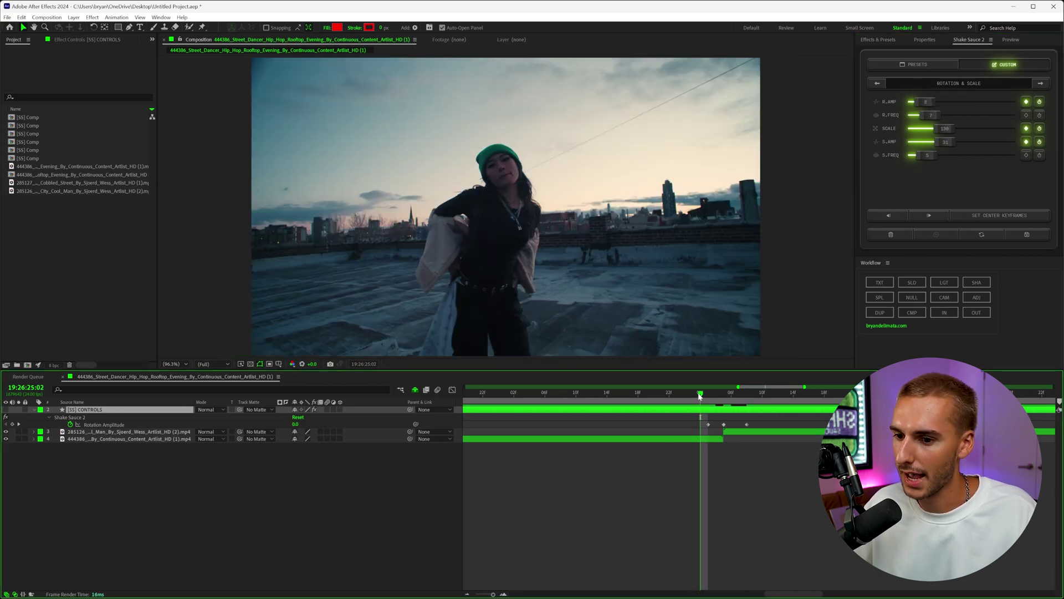
{"action": "left_click_drag", "start_coordinate": [700, 395], "coordinate": [669, 400]}
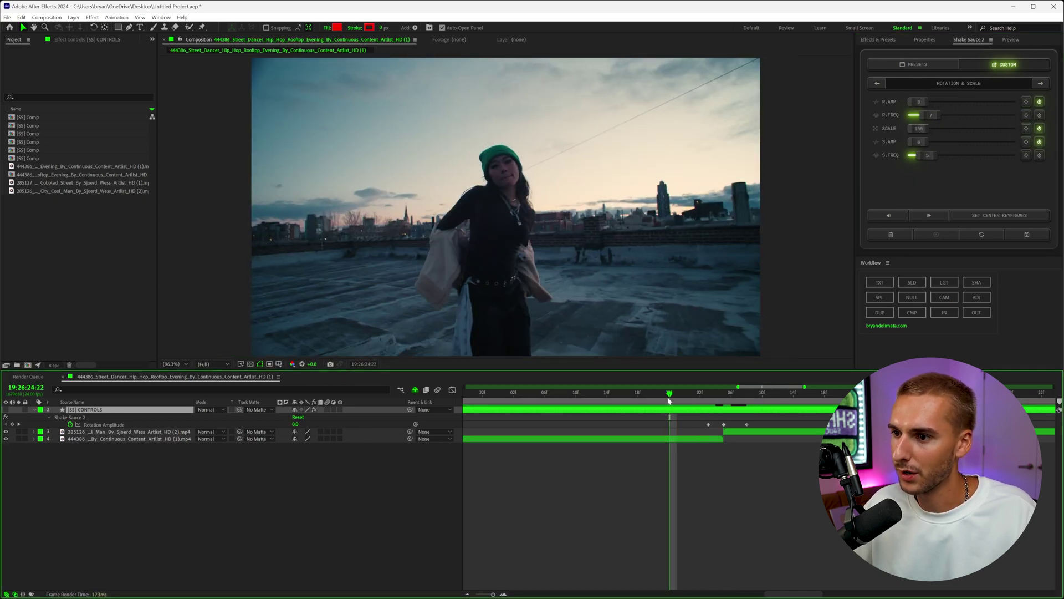
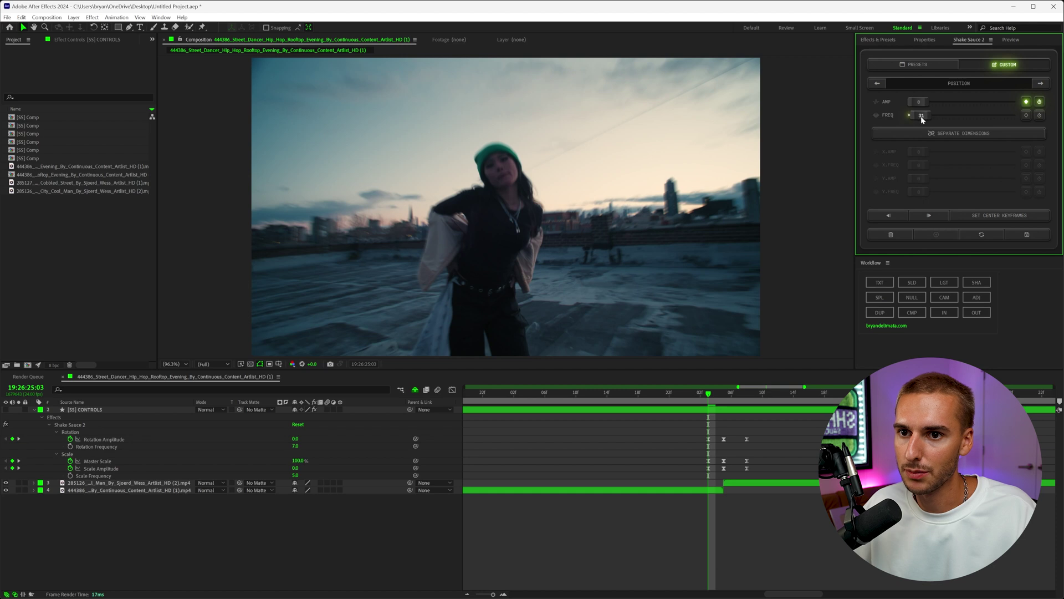
Keyframe a raised position amplitude at the cut and return it to 0 three frames after the cut
{"action": "left_click", "coordinate": [724, 393]}
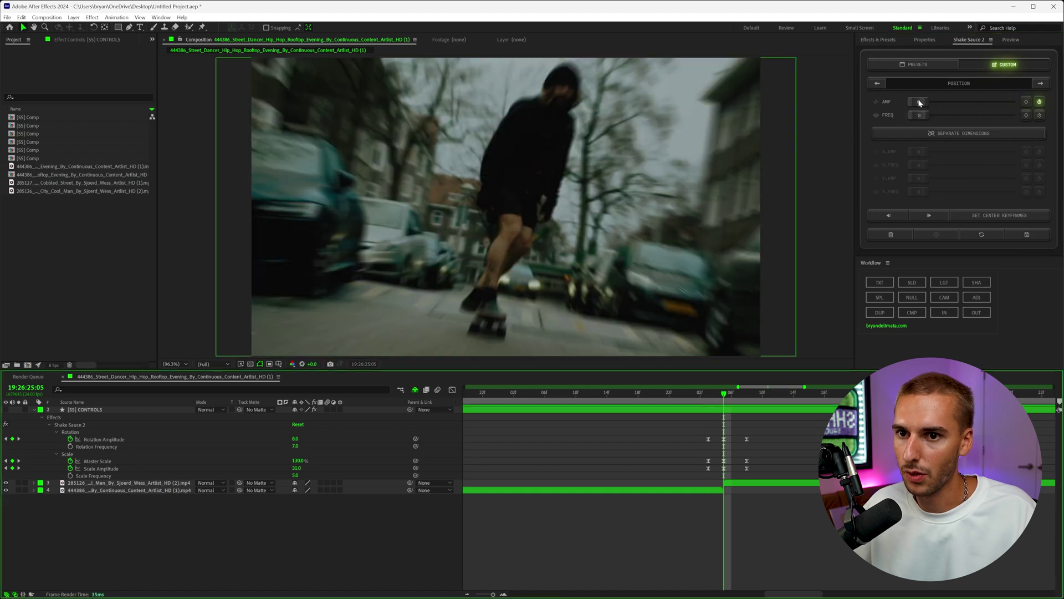
{"action": "left_click", "coordinate": [747, 393]}
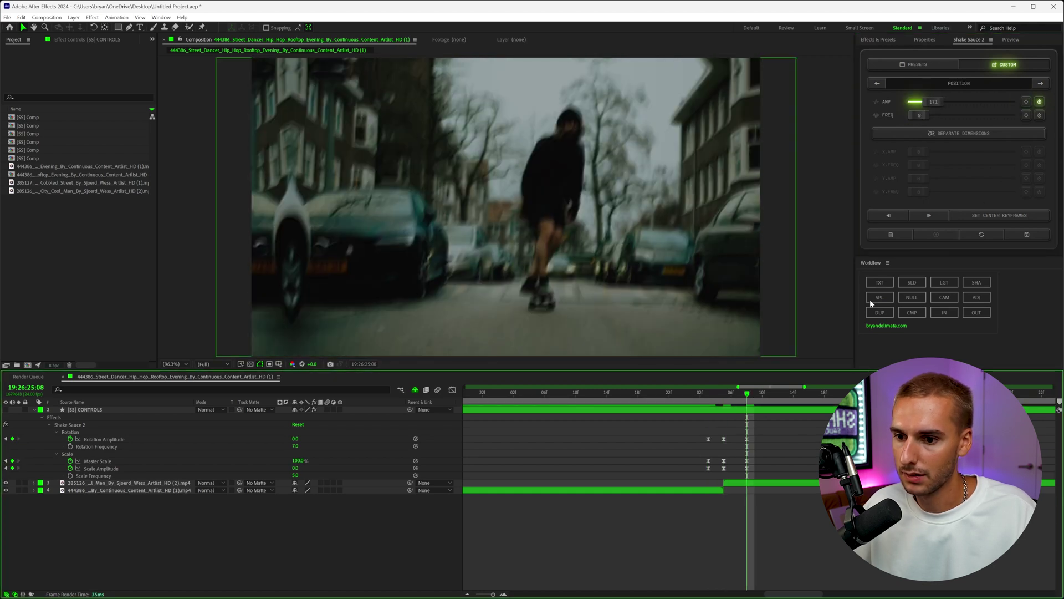
Reveal the shake's keyframes and ease the three position amplitude keyframes around the cut
{"action": "left_click", "coordinate": [741, 499]}
{"action": "key", "text": "u"}
{"action": "key", "text": "u"}
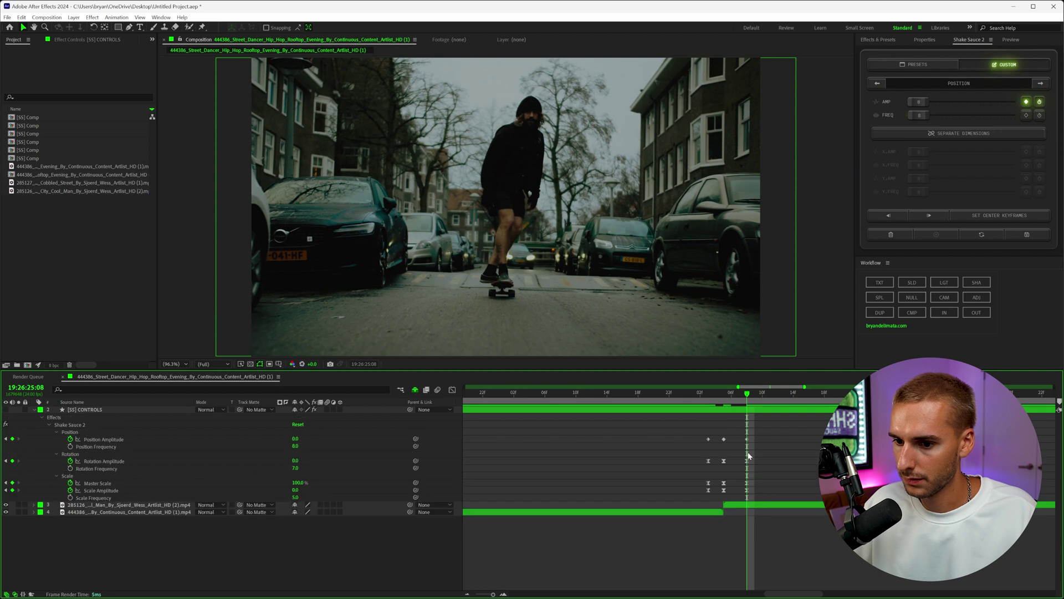
{"action": "left_click_drag", "start_coordinate": [767, 432], "coordinate": [683, 444]}
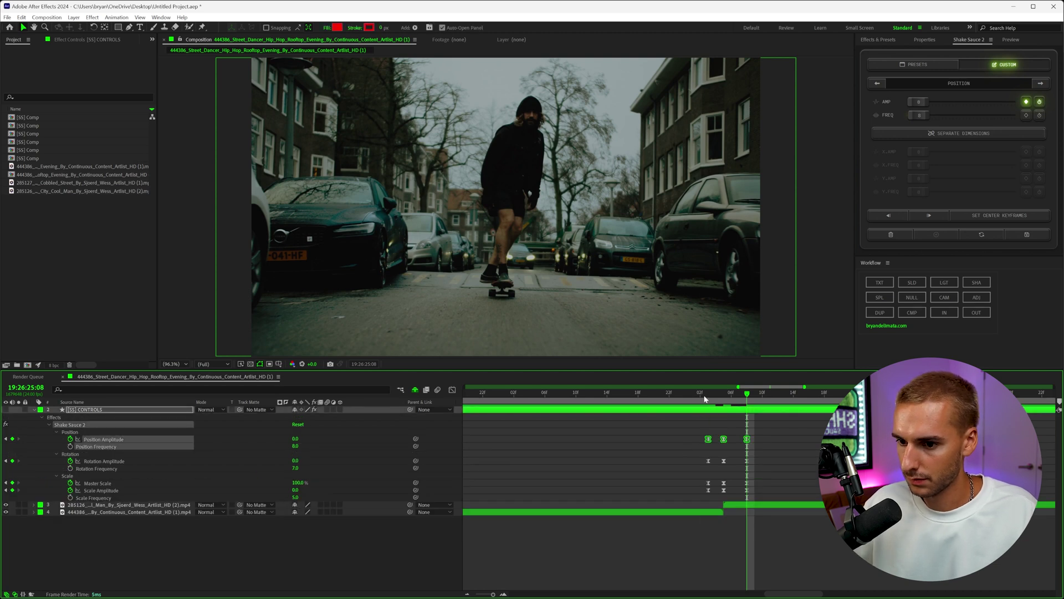
Set the position amplitude at the cut to 423 and preview the transition
{"action": "left_click", "coordinate": [706, 394]}
{"action": "mouse_move", "coordinate": [706, 397]}
{"action": "left_mouse_down"}
{"action": "mouse_move", "coordinate": [679, 403]}
{"action": "mouse_move", "coordinate": [722, 401]}
{"action": "left_mouse_up"}
{"action": "left_click", "coordinate": [805, 444]}
{"action": "left_click_drag", "start_coordinate": [934, 102], "coordinate": [956, 105]}
{"action": "left_click", "coordinate": [686, 395]}
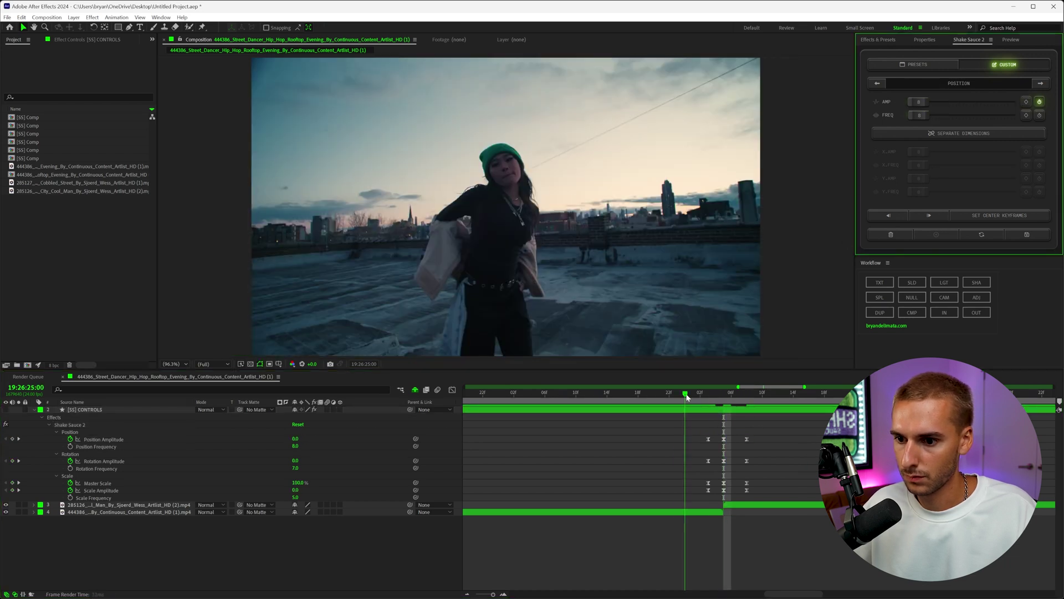
{"action": "key", "text": "space"}
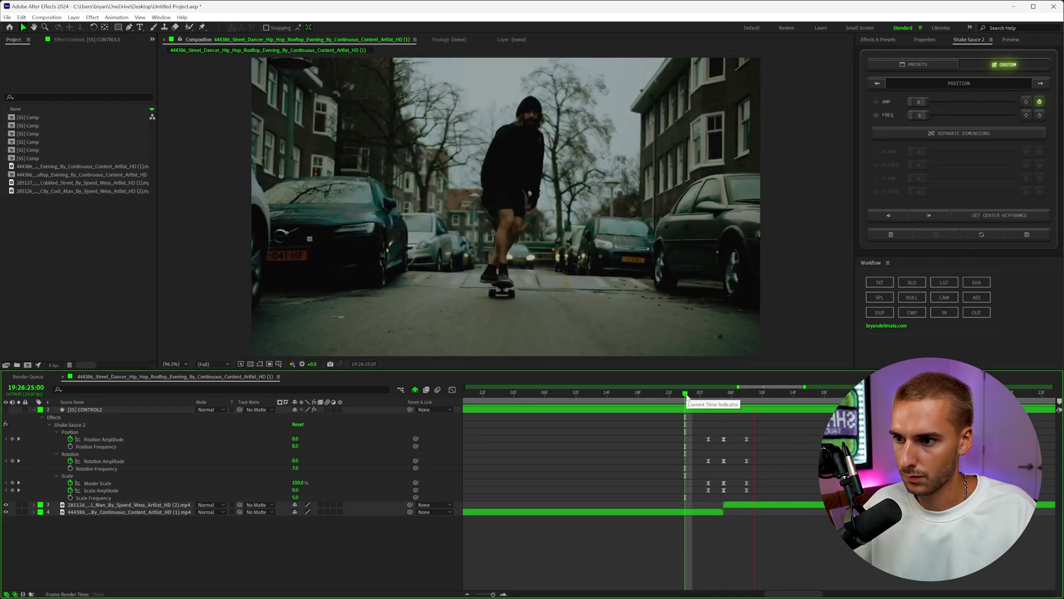
Reduce the position amplitude at the cut to 254
{"action": "left_click_drag", "start_coordinate": [686, 395], "coordinate": [721, 397]}
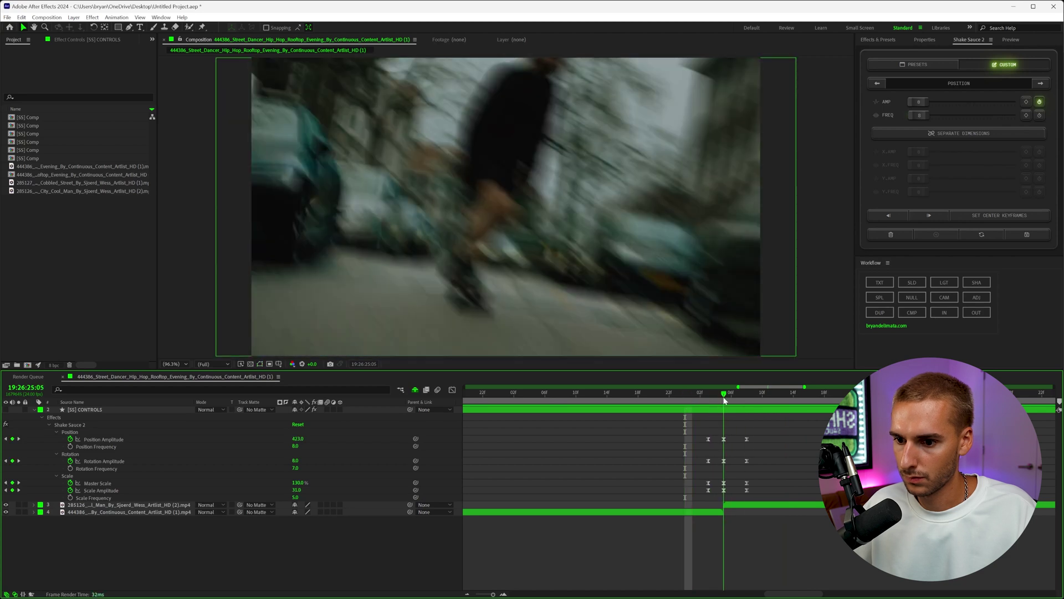
{"action": "left_click_drag", "start_coordinate": [956, 103], "coordinate": [941, 106]}
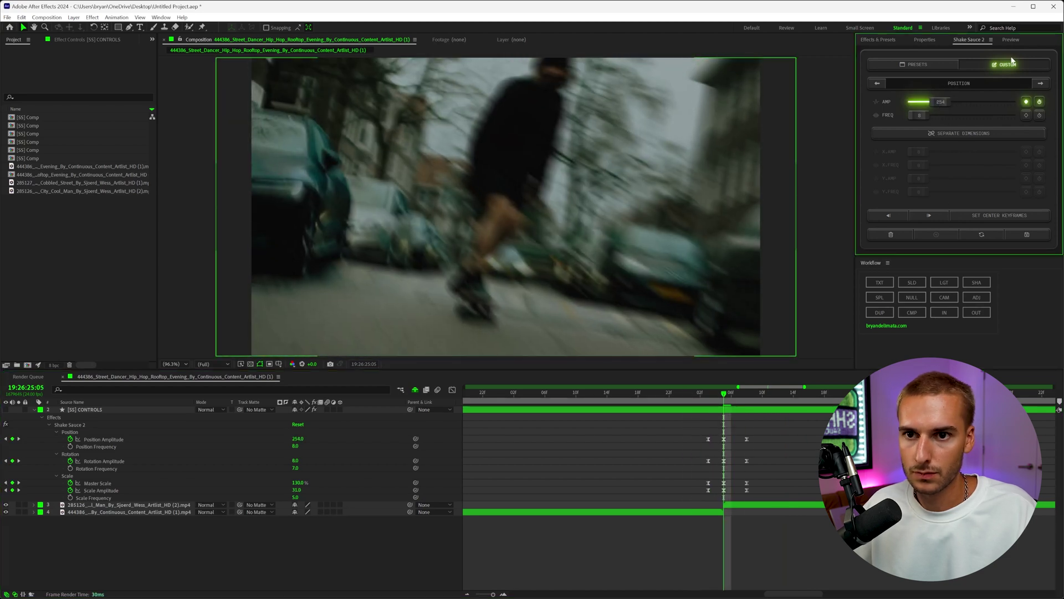
Keyframe a flicker brightness flash: 0 one frame before the cut, raised at the cut, and 0 one frame after it
{"action": "left_click", "coordinate": [1040, 84]}
{"action": "left_click", "coordinate": [1041, 84]}
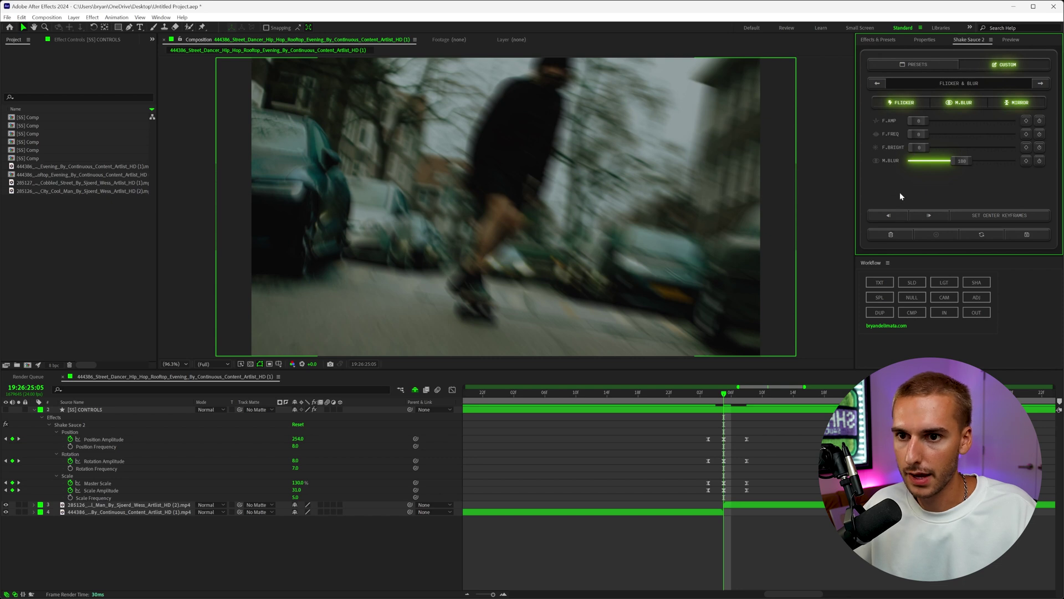
{"action": "left_click_drag", "start_coordinate": [724, 395], "coordinate": [716, 395]}
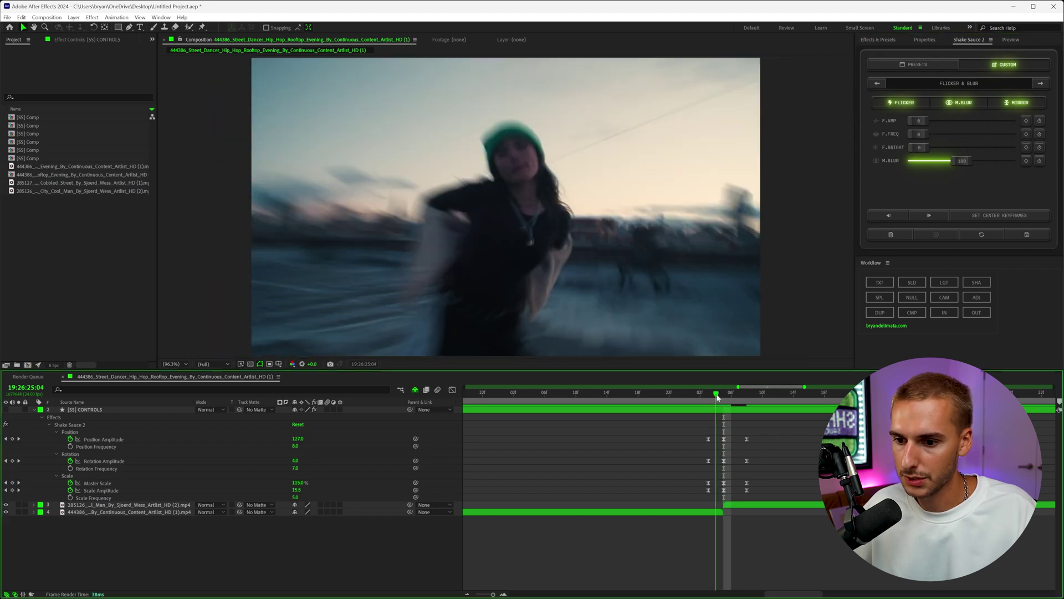
{"action": "left_click", "coordinate": [1026, 148]}
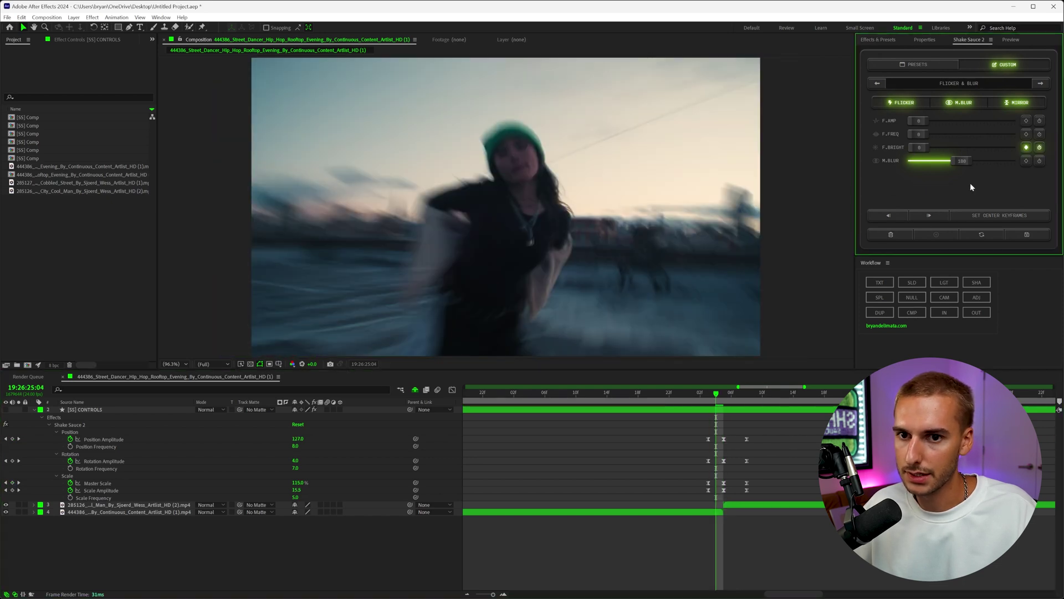
{"action": "left_click_drag", "start_coordinate": [920, 146], "coordinate": [960, 147]}
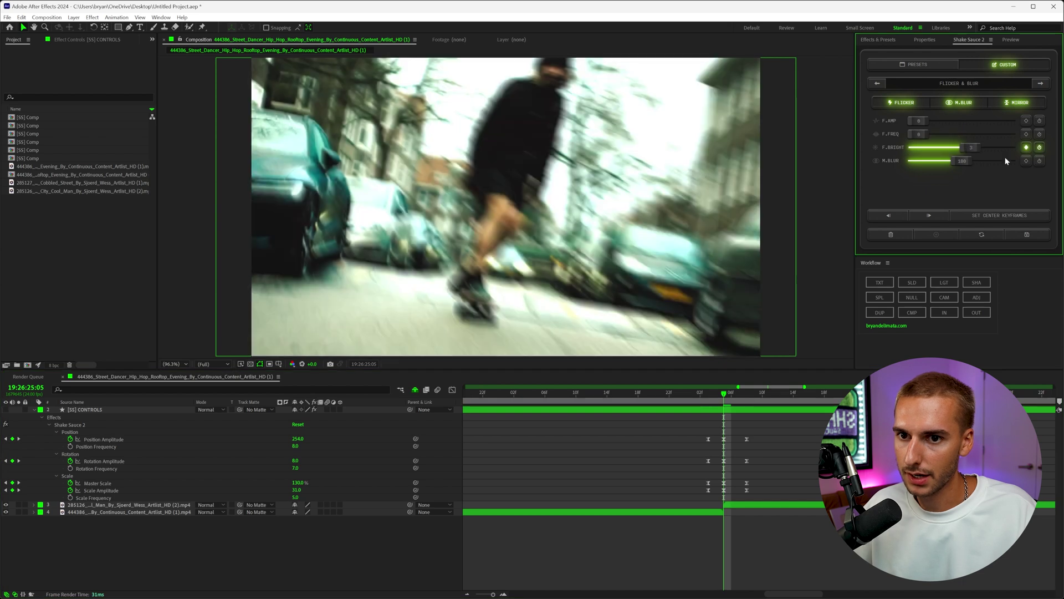
{"action": "left_click", "coordinate": [728, 396]}
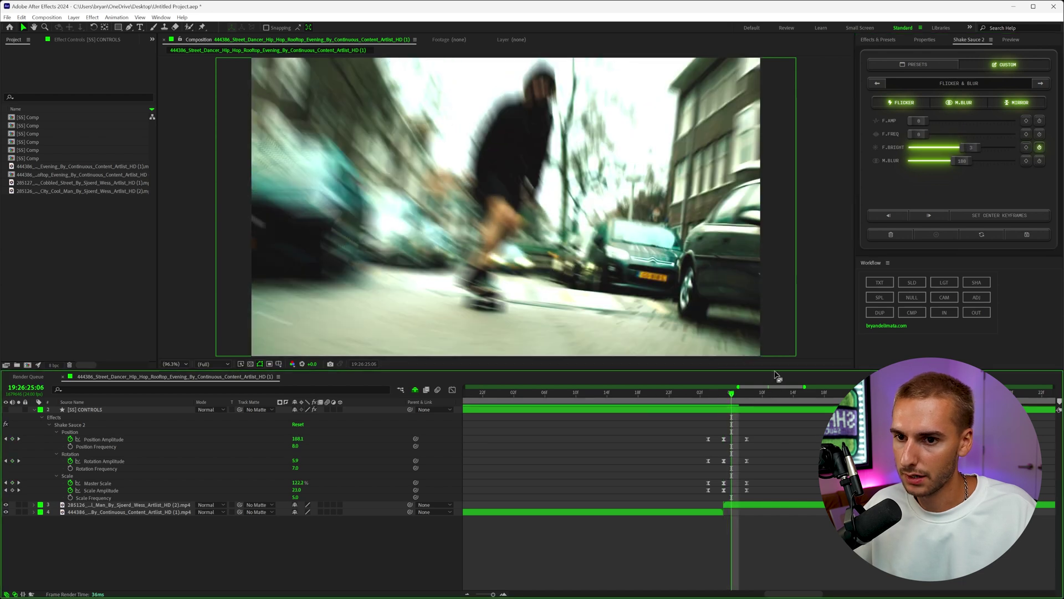
{"action": "double_click", "coordinate": [973, 149]}
Set the shake's center keyframes at the cut and preview the transition
{"action": "left_click", "coordinate": [718, 399]}
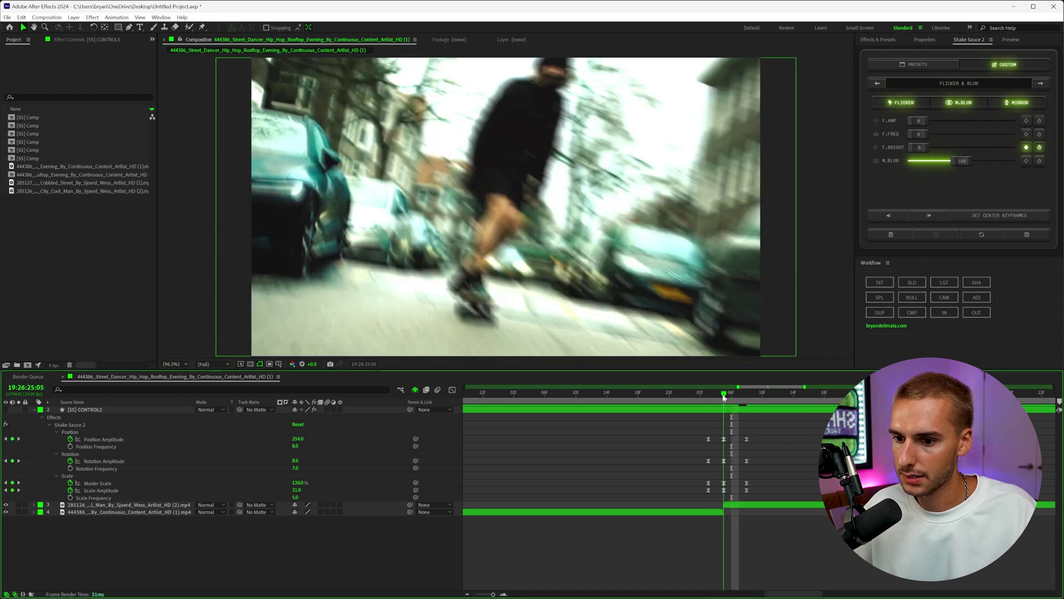
{"action": "left_click", "coordinate": [990, 214]}
{"action": "left_click", "coordinate": [660, 399]}
{"action": "key", "text": "space"}
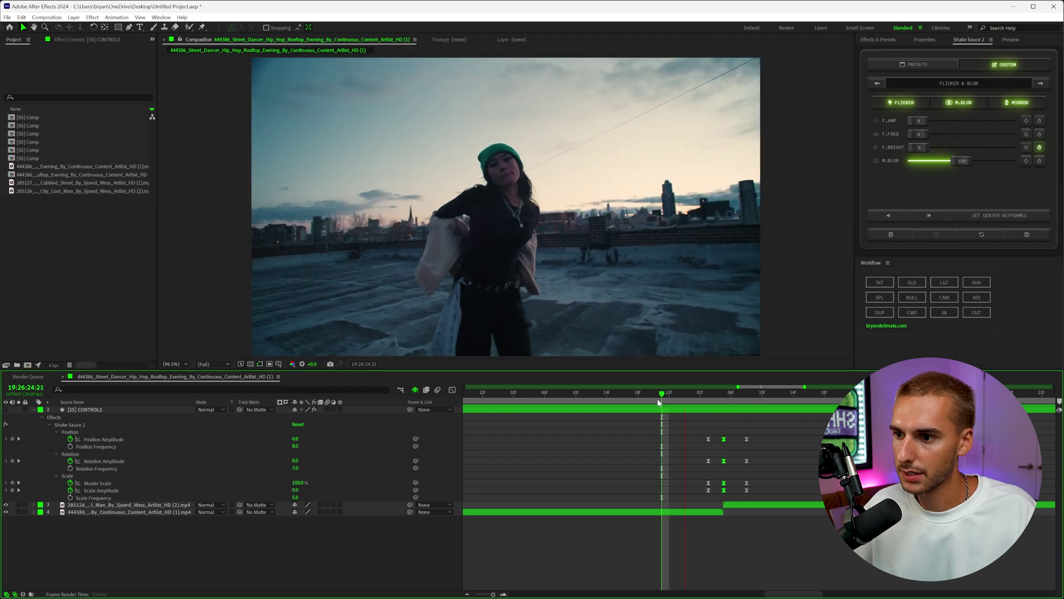
Delete all position amplitude keyframes around the cut and preview the transition
{"action": "left_click", "coordinate": [721, 400]}
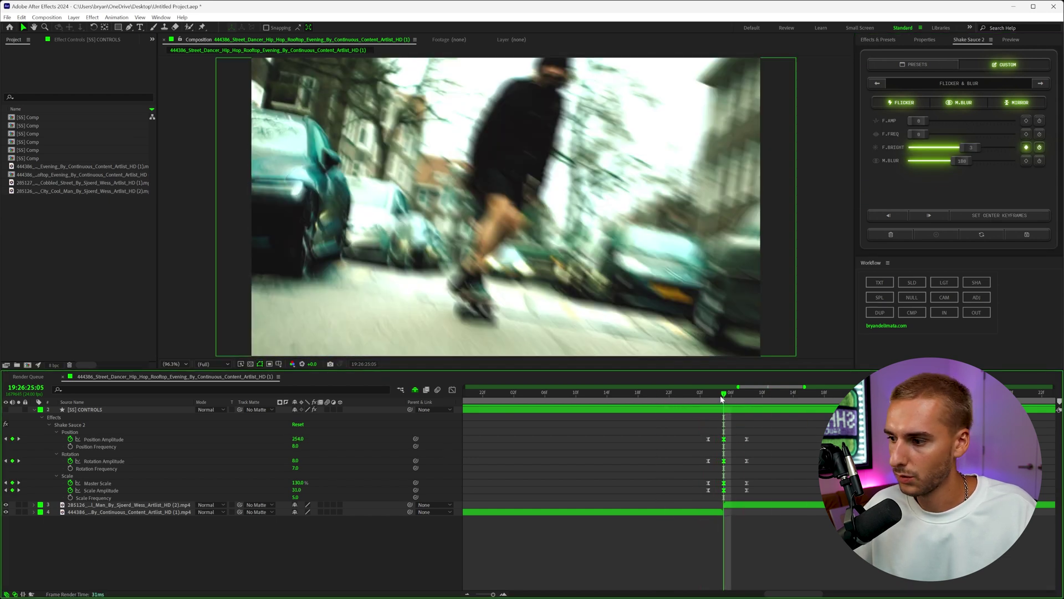
{"action": "left_click_drag", "start_coordinate": [776, 445], "coordinate": [667, 423]}
{"action": "key", "text": "Delete"}
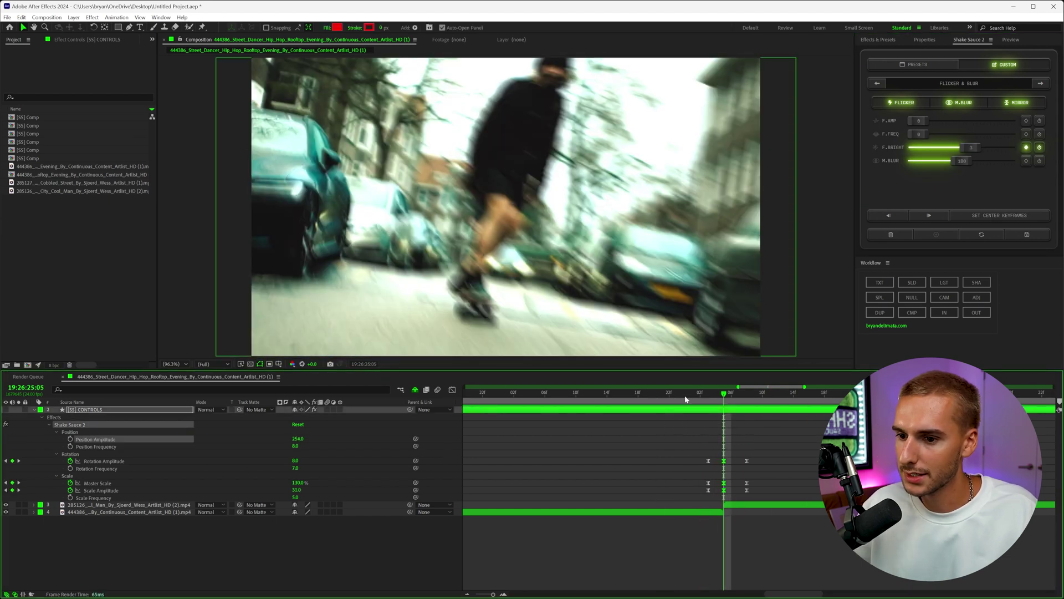
{"action": "left_click", "coordinate": [664, 399]}
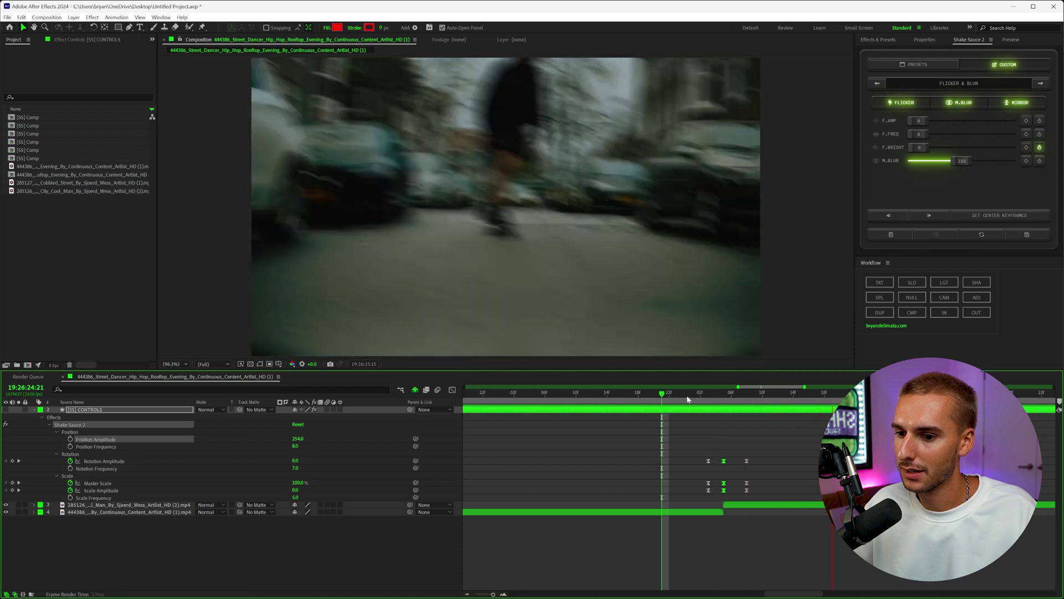
Set the shake's position amplitude to 0
{"action": "left_click", "coordinate": [722, 395]}
{"action": "left_click", "coordinate": [878, 84]}
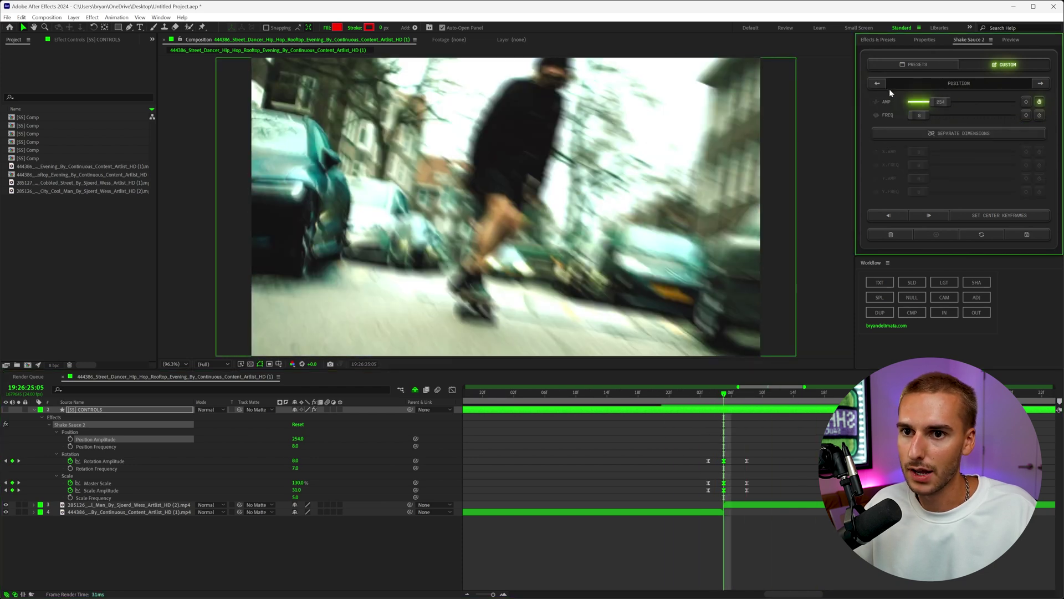
{"action": "left_click_drag", "start_coordinate": [929, 105], "coordinate": [912, 120]}
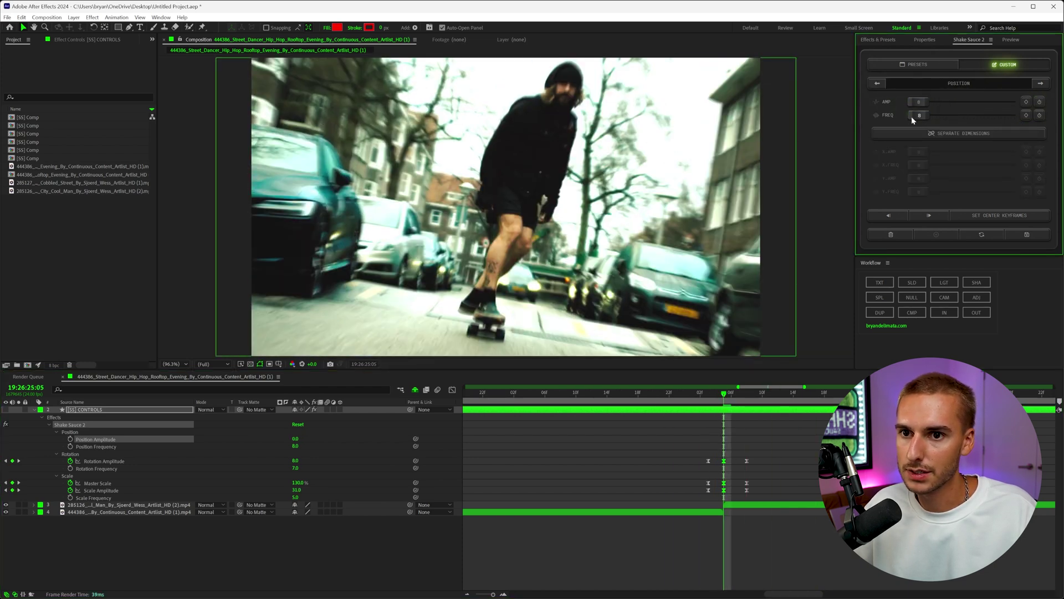
Preview the shake transition from just before the cut and return to the cut frame
{"action": "left_click", "coordinate": [691, 396]}
{"action": "key", "text": "space"}
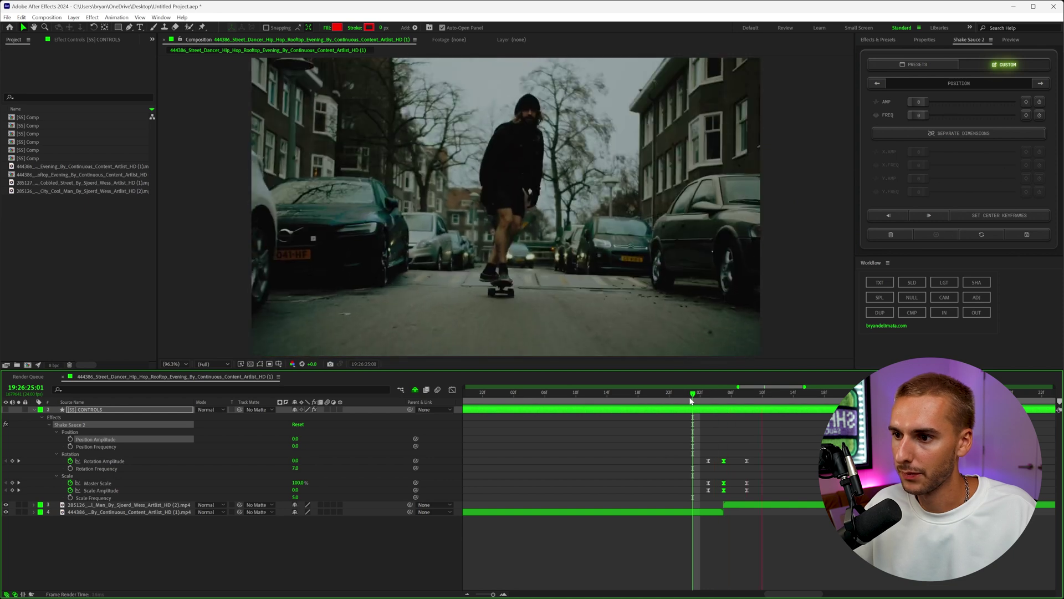
{"action": "key", "text": "space"}
{"action": "key", "text": "space"}
{"action": "key", "text": "space"}
{"action": "key", "text": "space"}
{"action": "key", "text": "space"}
{"action": "left_click", "coordinate": [727, 398]}
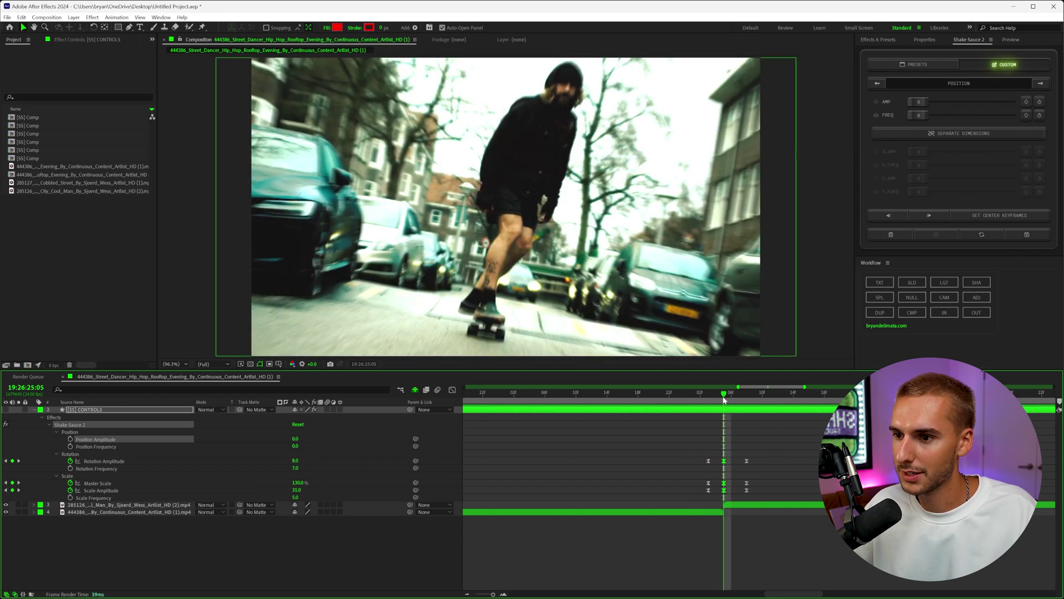
Raise the transition shake's motion blur to 360 and preview it from before the cut
{"action": "left_click", "coordinate": [878, 84]}
{"action": "left_click", "coordinate": [1042, 84]}
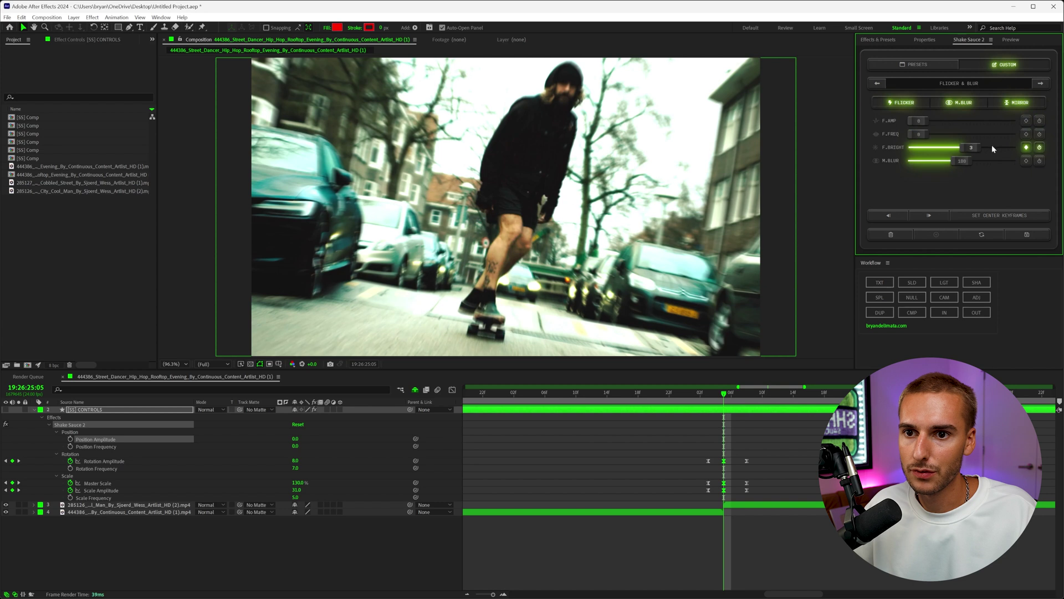
{"action": "left_click_drag", "start_coordinate": [968, 162], "coordinate": [1011, 162]}
{"action": "left_click", "coordinate": [661, 393]}
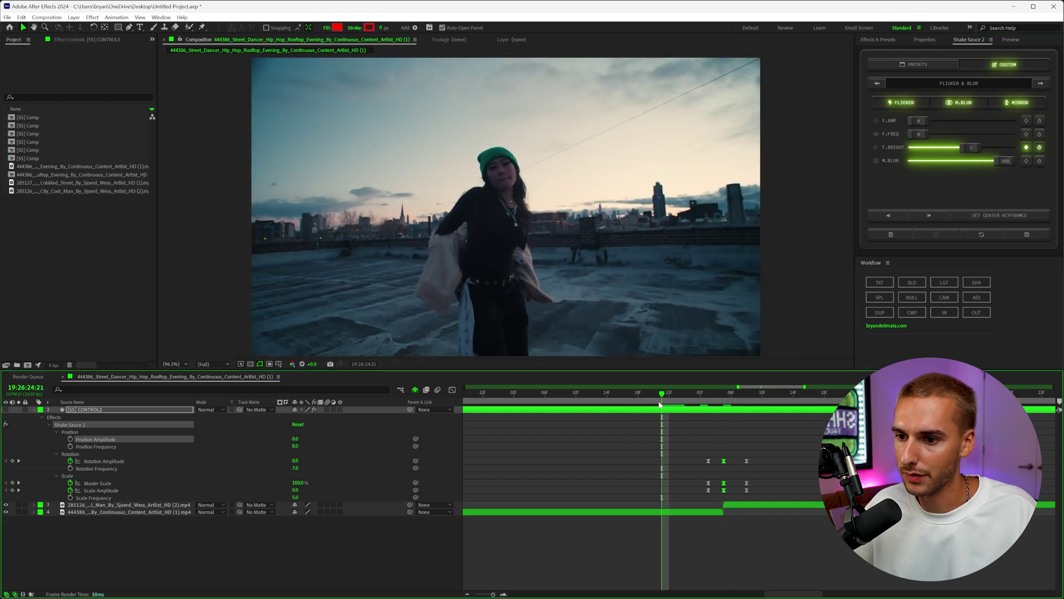
{"action": "left_click", "coordinate": [668, 398]}
{"action": "key", "text": "space"}
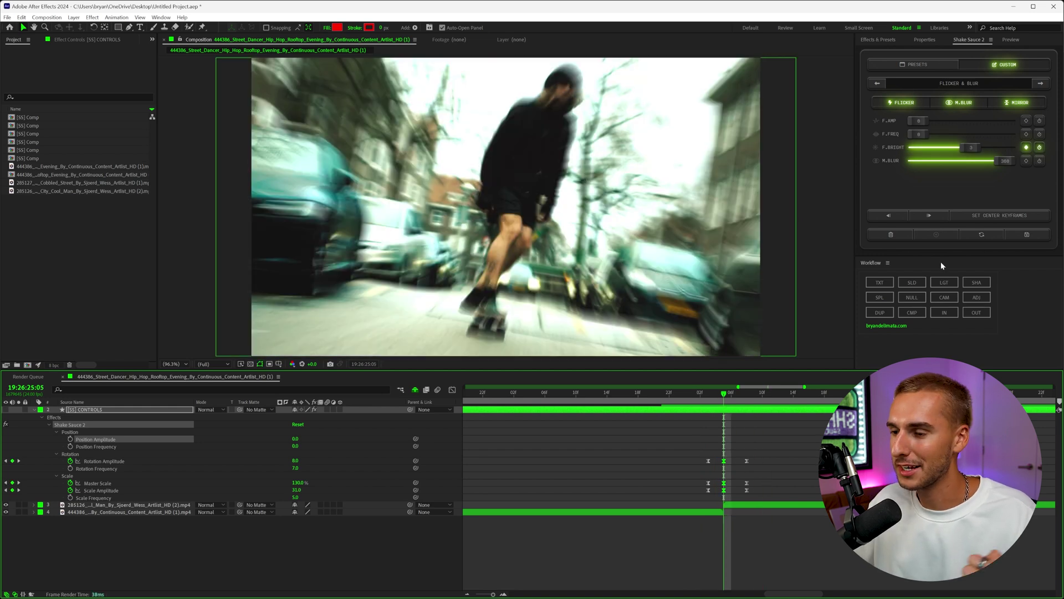
Save the transition shake as a preset with a name beginning "TWIRL" and remove the shake from the composition
{"action": "left_click", "coordinate": [1008, 213]}
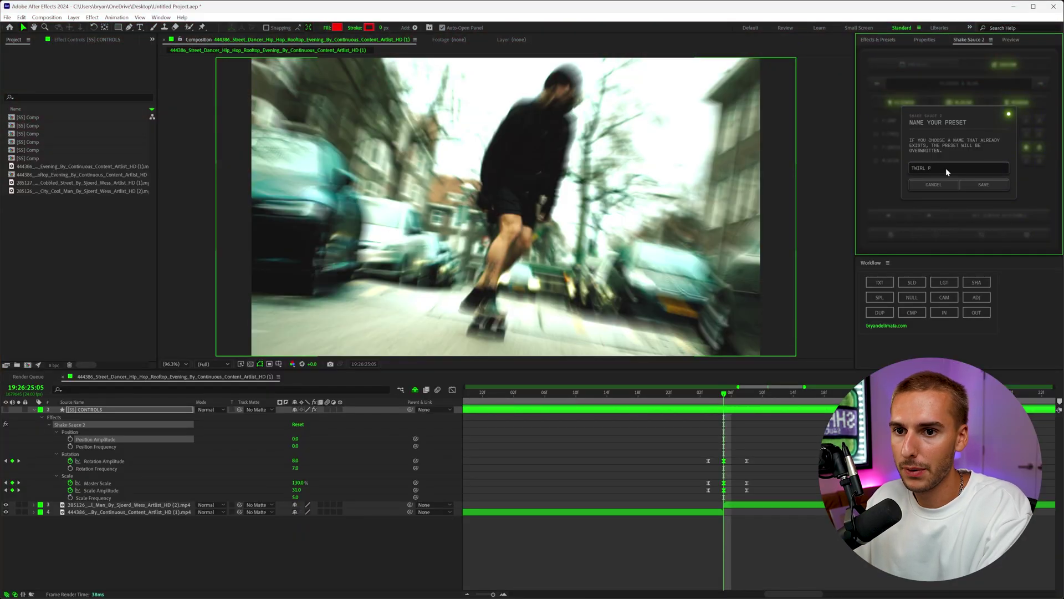
{"action": "left_click", "coordinate": [991, 183]}
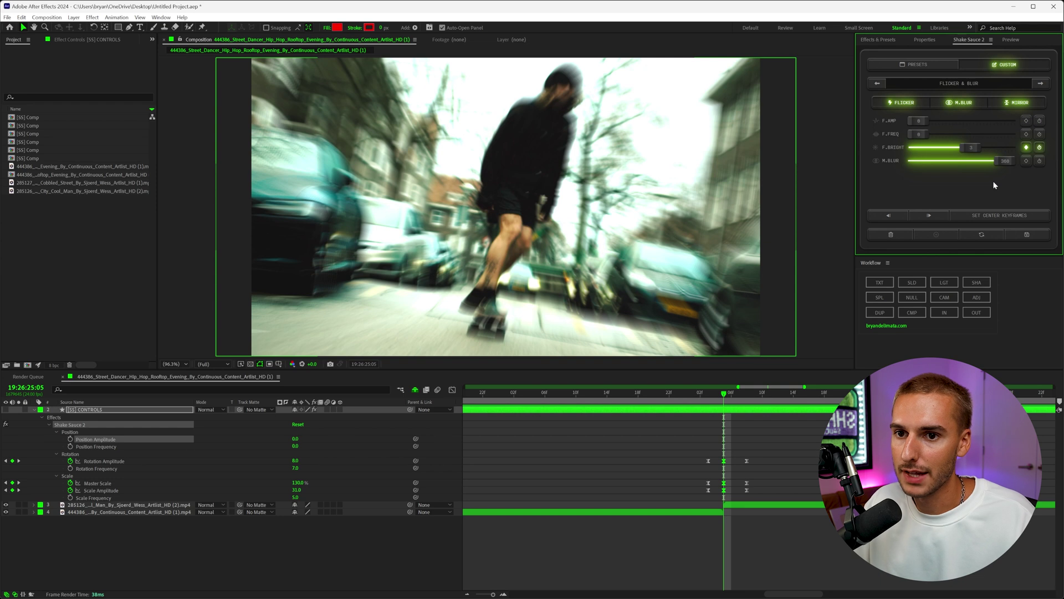
{"action": "left_click", "coordinate": [897, 235]}
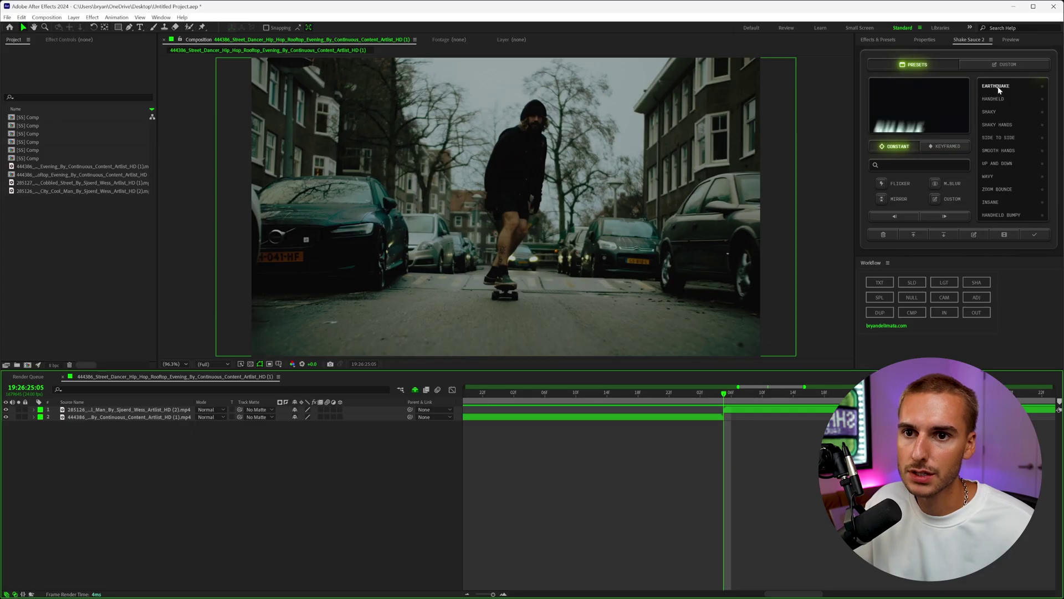
Apply the constant Earthquake preset to the clips and preview the shake around the cut
{"action": "left_click", "coordinate": [994, 86]}
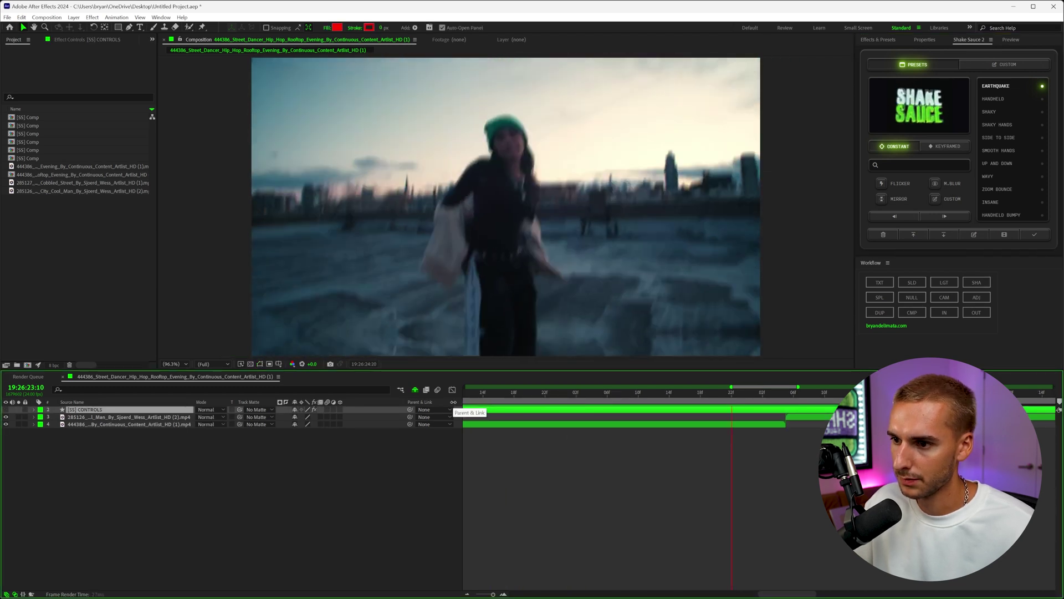
{"action": "left_click", "coordinate": [787, 395]}
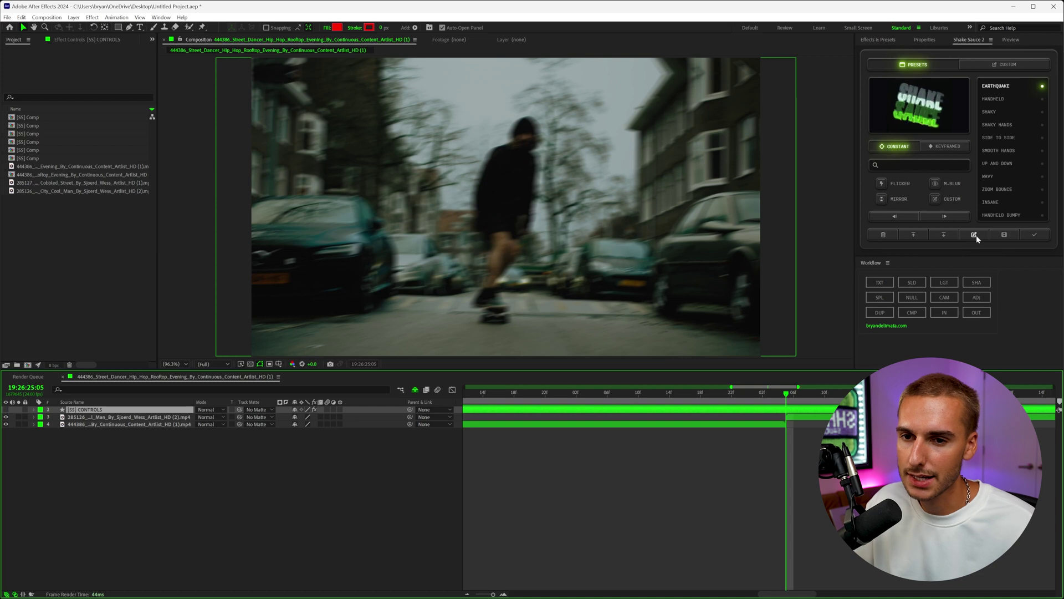
{"action": "key", "text": "space"}
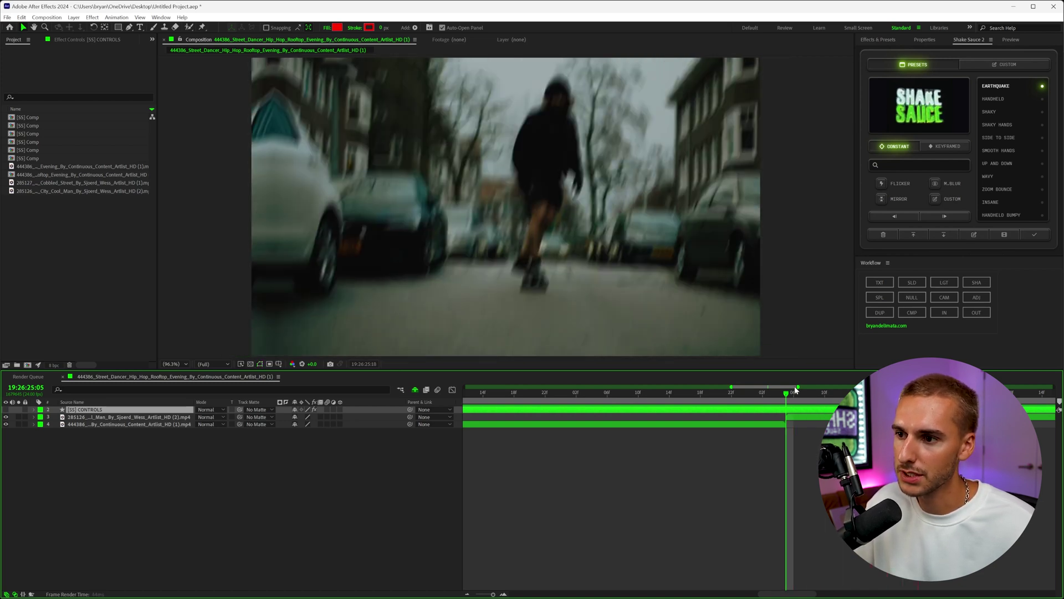
{"action": "key", "text": "space"}
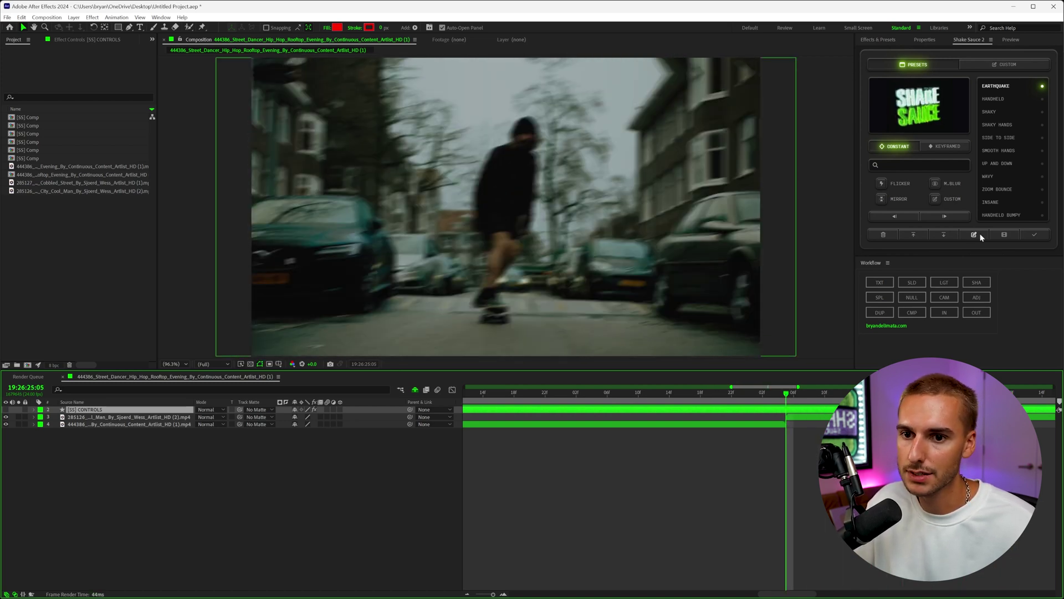
Remove the applied shake, open the Earthquake preset for customising, and adjust its position amplitude, checking it further along the clip
{"action": "left_click", "coordinate": [883, 235]}
{"action": "left_click", "coordinate": [976, 237]}
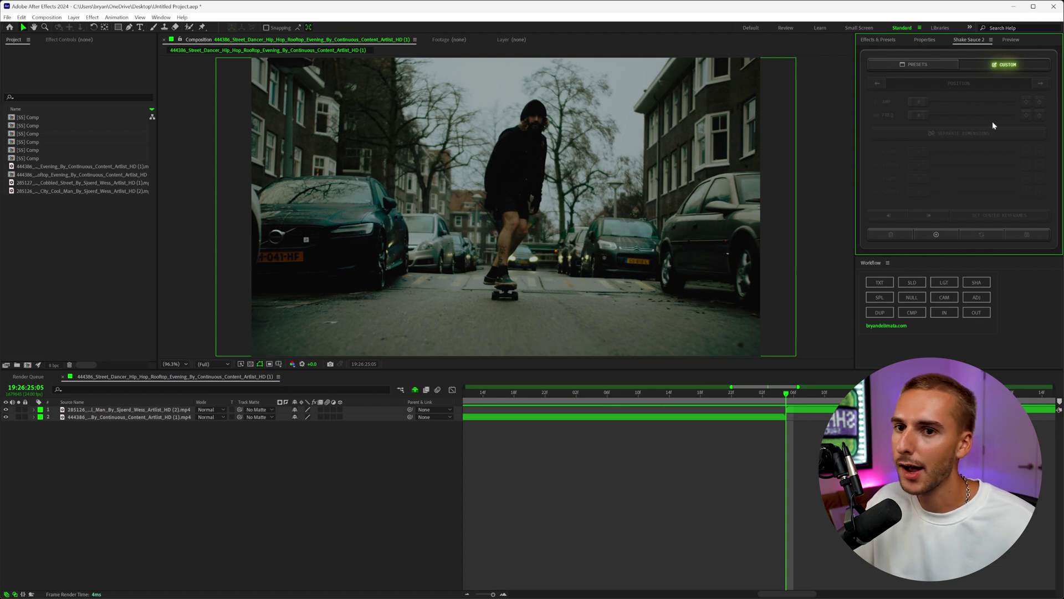
{"action": "left_click_drag", "start_coordinate": [918, 102], "coordinate": [923, 105]}
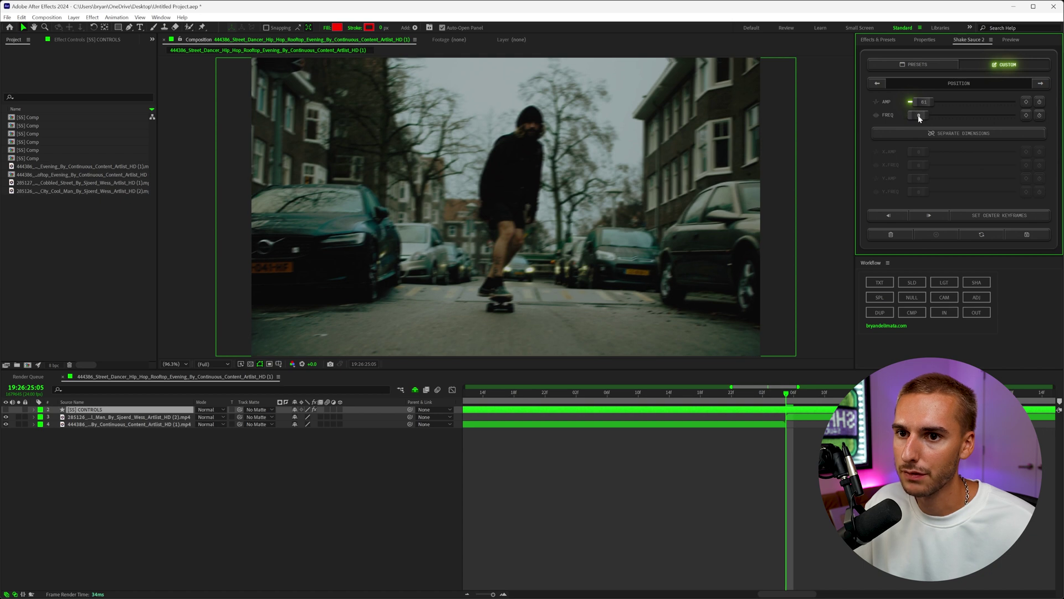
{"action": "left_click", "coordinate": [740, 397]}
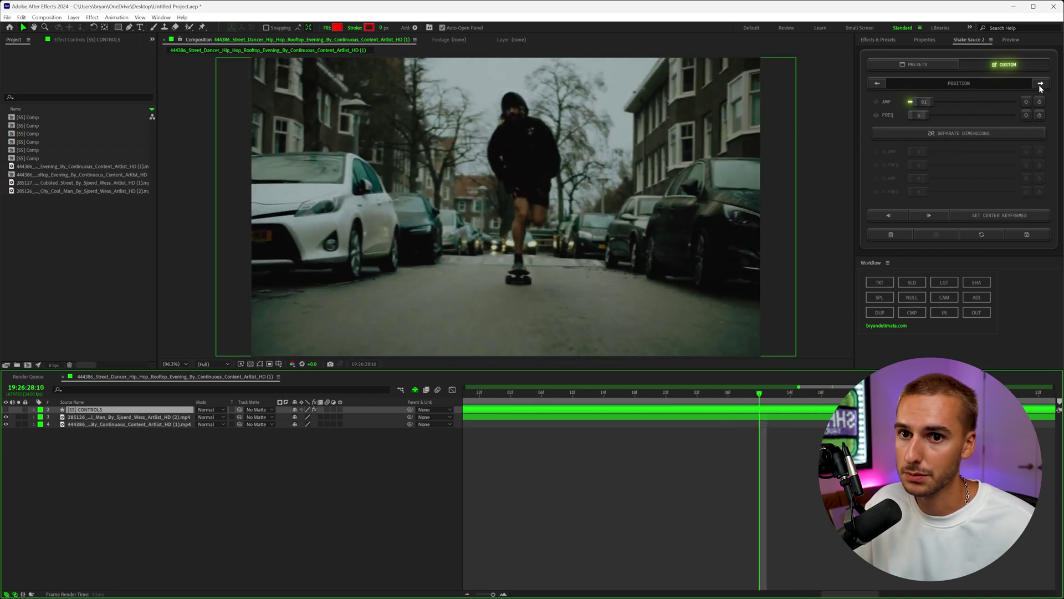
Set the customised shake's motion blur to about 180 and save it as a preset with a name beginning "LIGHT EARTH"
{"action": "left_click", "coordinate": [1040, 84]}
{"action": "left_click", "coordinate": [1040, 84]}
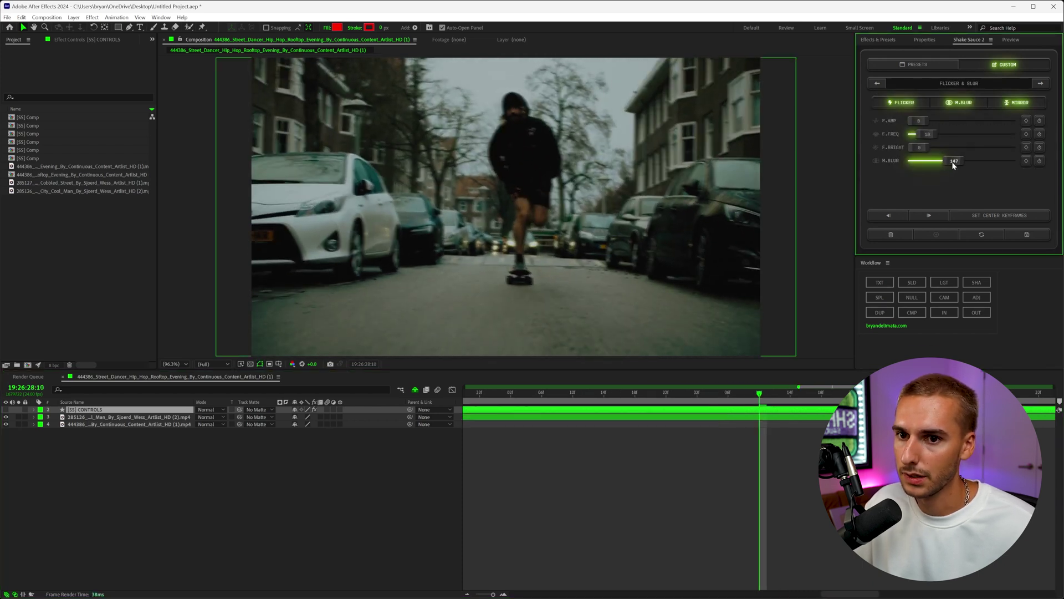
{"action": "left_click_drag", "start_coordinate": [950, 162], "coordinate": [962, 165]}
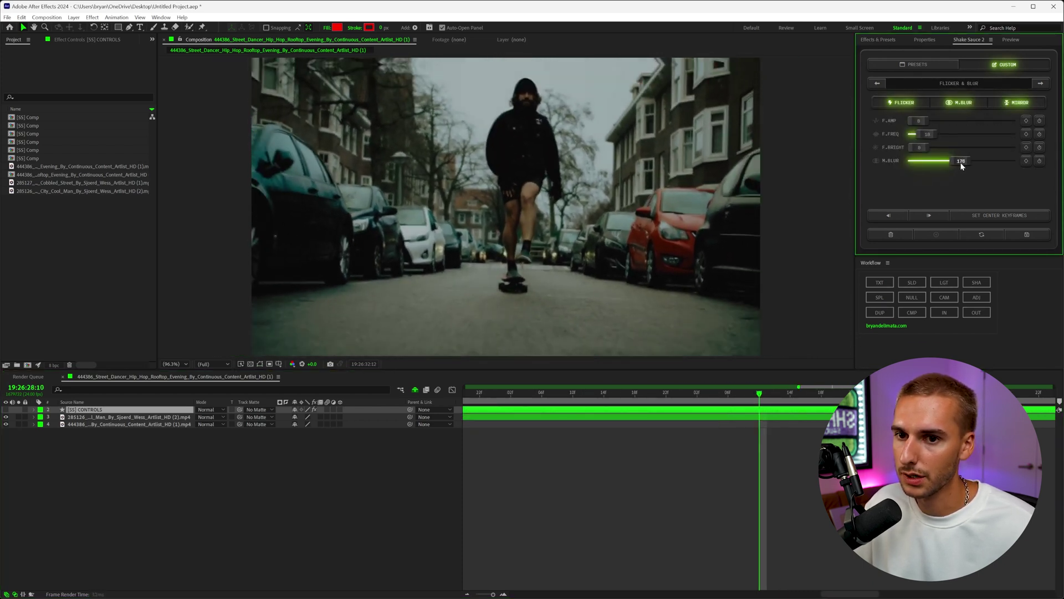
{"action": "double_click", "coordinate": [963, 162]}
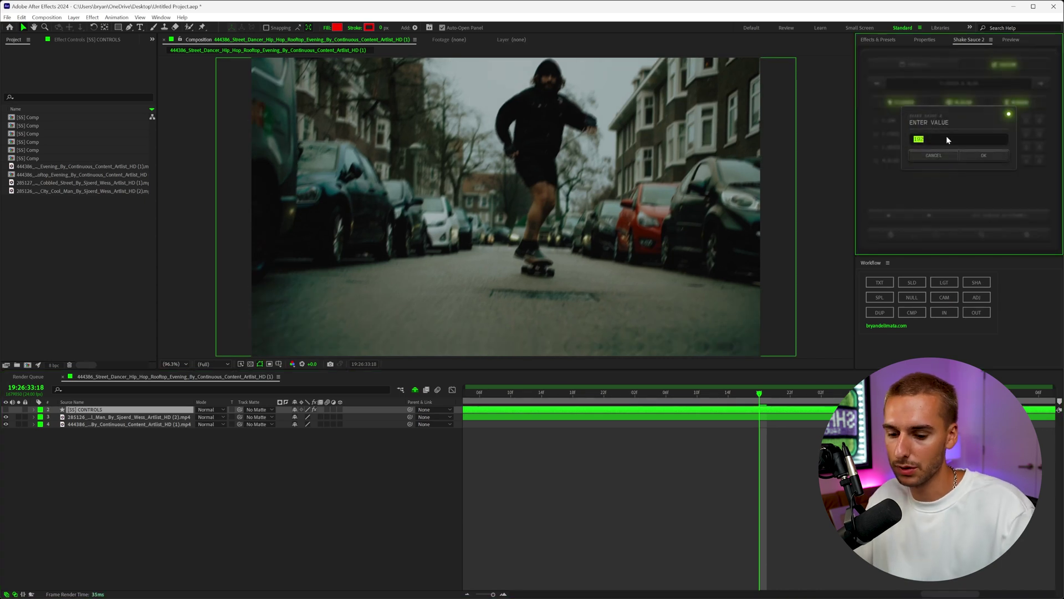
{"action": "left_click", "coordinate": [980, 156]}
{"action": "left_click", "coordinate": [967, 219]}
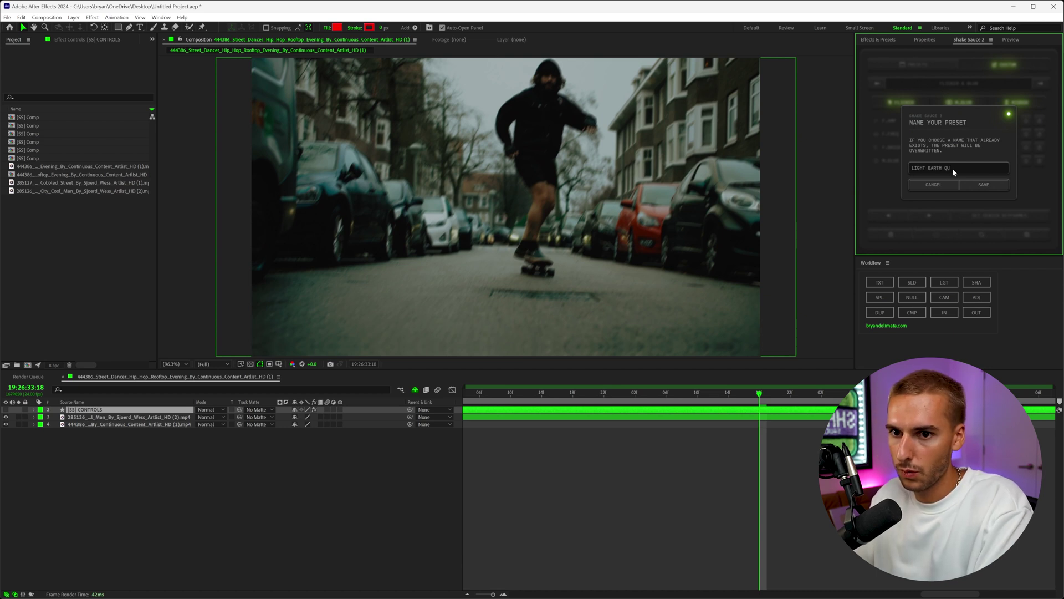
{"action": "key", "text": "Return"}
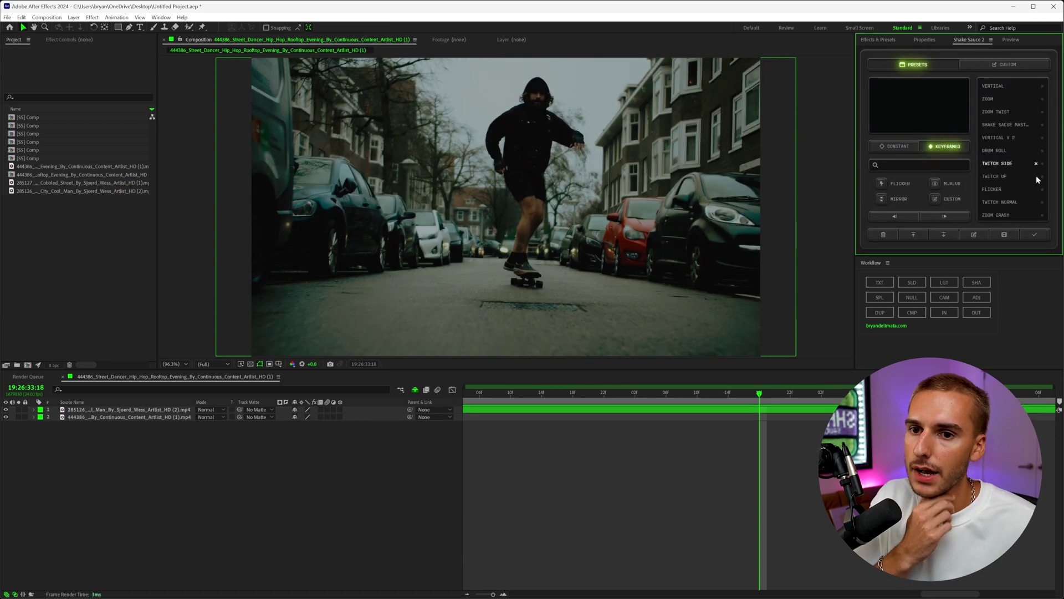
Create a new custom shake with the playhead on the cut at 19:26:25:05
{"action": "left_click", "coordinate": [1008, 65]}
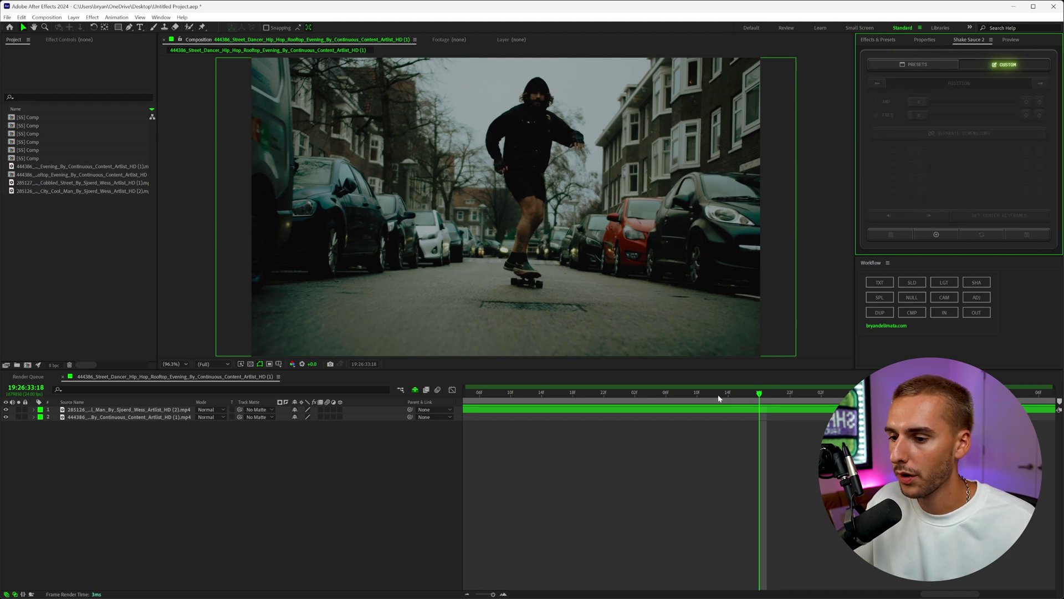
{"action": "left_click_drag", "start_coordinate": [492, 595], "coordinate": [481, 594]}
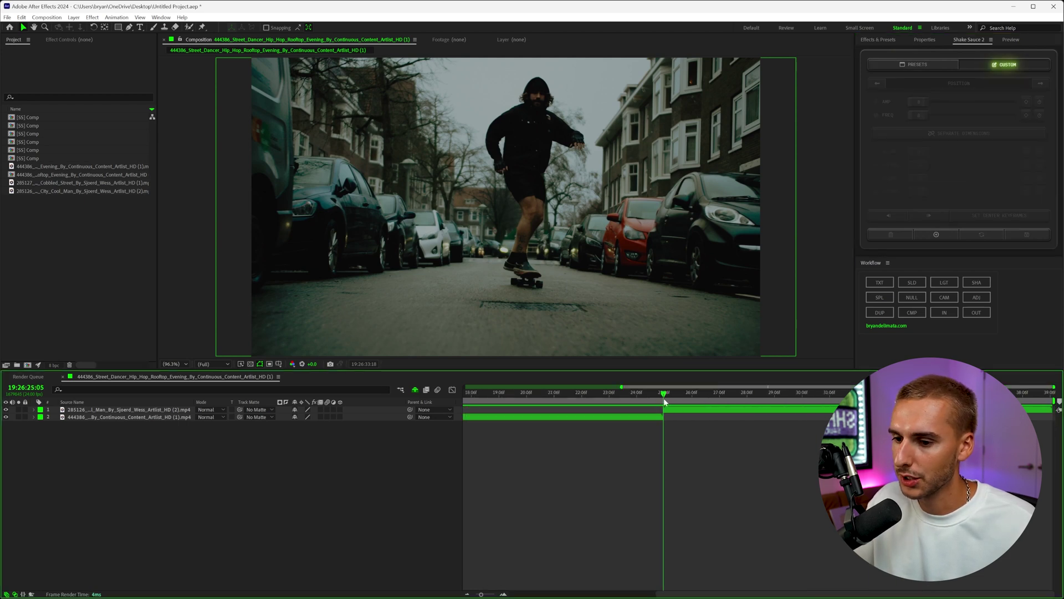
{"action": "left_click", "coordinate": [665, 401]}
{"action": "left_click", "coordinate": [941, 234]}
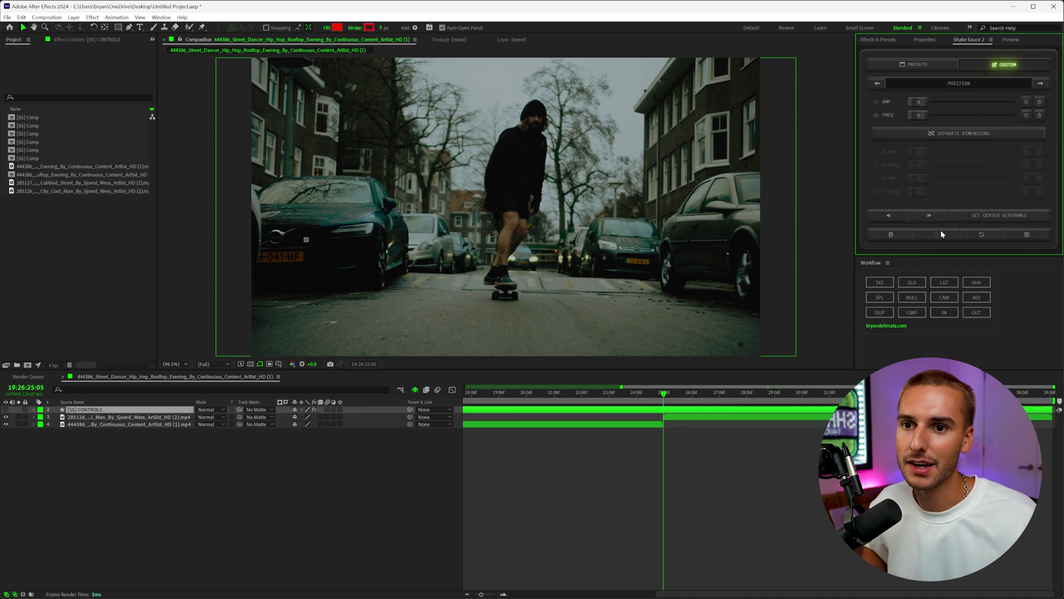
Set the new shake's scale amplitude to about 25 with a low scale frequency, and preview it across the cut
{"action": "left_click", "coordinate": [1040, 84]}
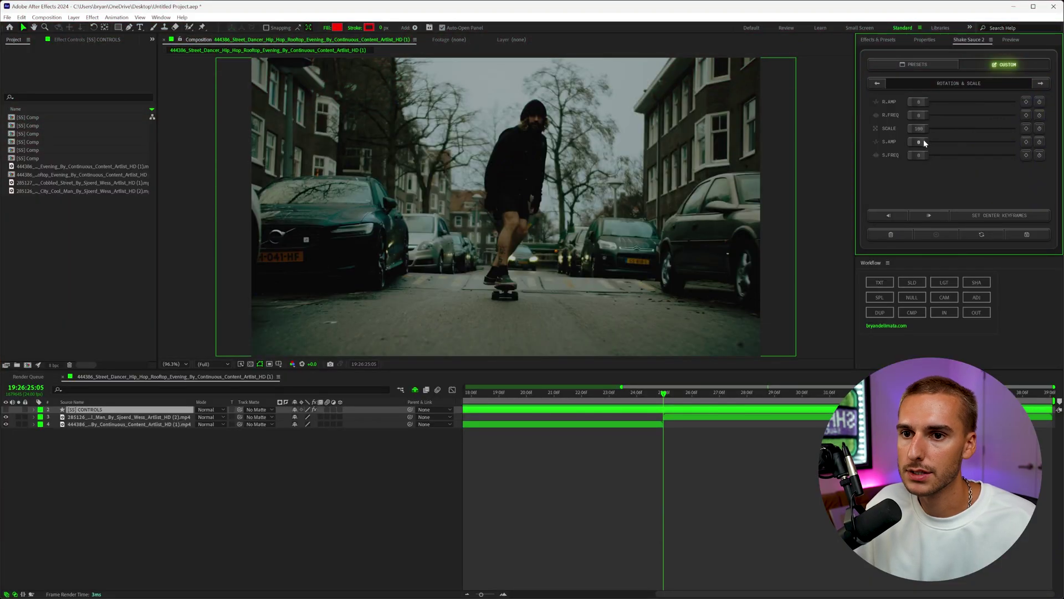
{"action": "mouse_move", "coordinate": [924, 139]}
{"action": "left_mouse_down"}
{"action": "mouse_move", "coordinate": [934, 143]}
{"action": "mouse_move", "coordinate": [924, 156]}
{"action": "left_mouse_up"}
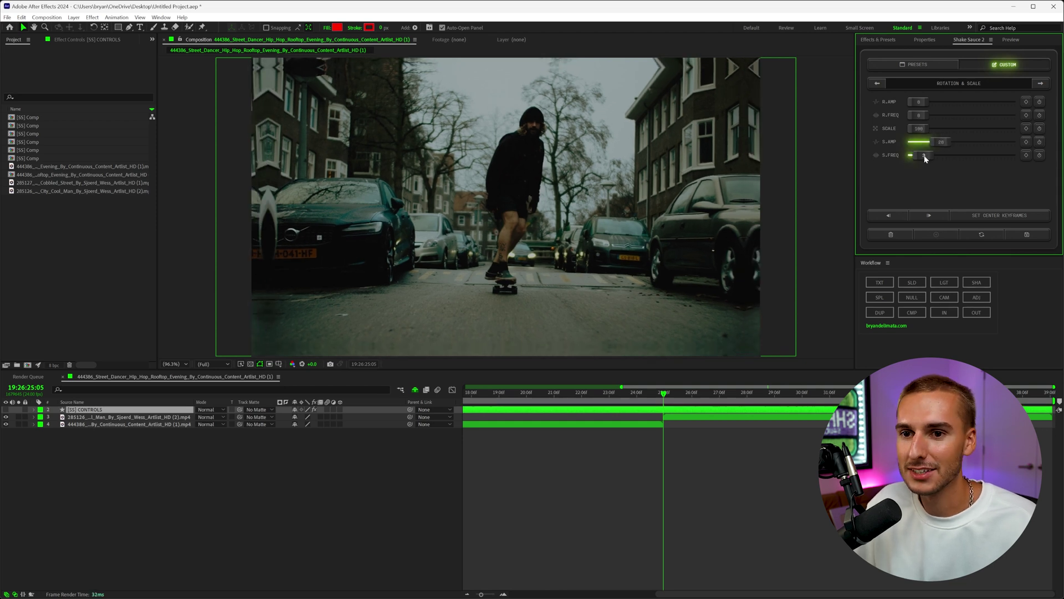
{"action": "left_click_drag", "start_coordinate": [629, 398], "coordinate": [625, 397]}
{"action": "key", "text": "space"}
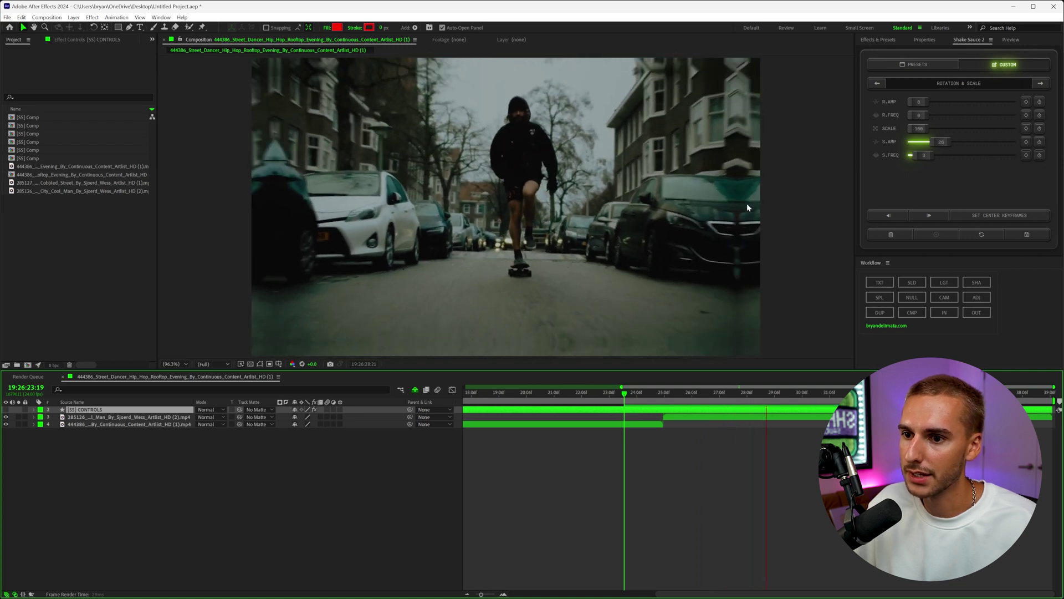
{"action": "key", "text": "space"}
Set the shake's scale to about 128 and scale amplitude to about 31, and fine-tune the scale frequency while previewing
{"action": "left_click_drag", "start_coordinate": [913, 130], "coordinate": [942, 131]}
{"action": "key", "text": "space"}
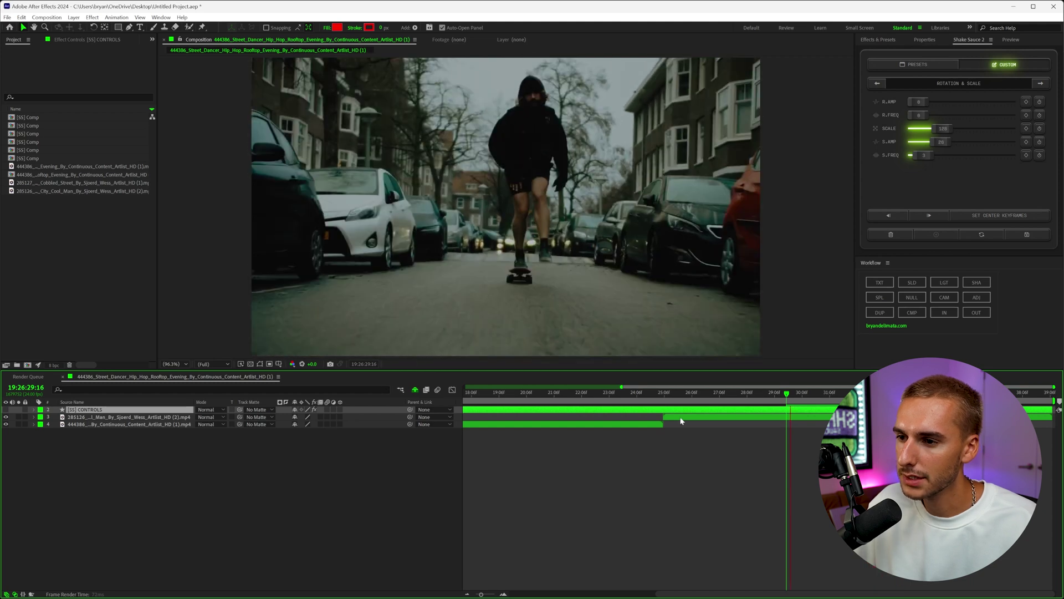
{"action": "left_click", "coordinate": [575, 393]}
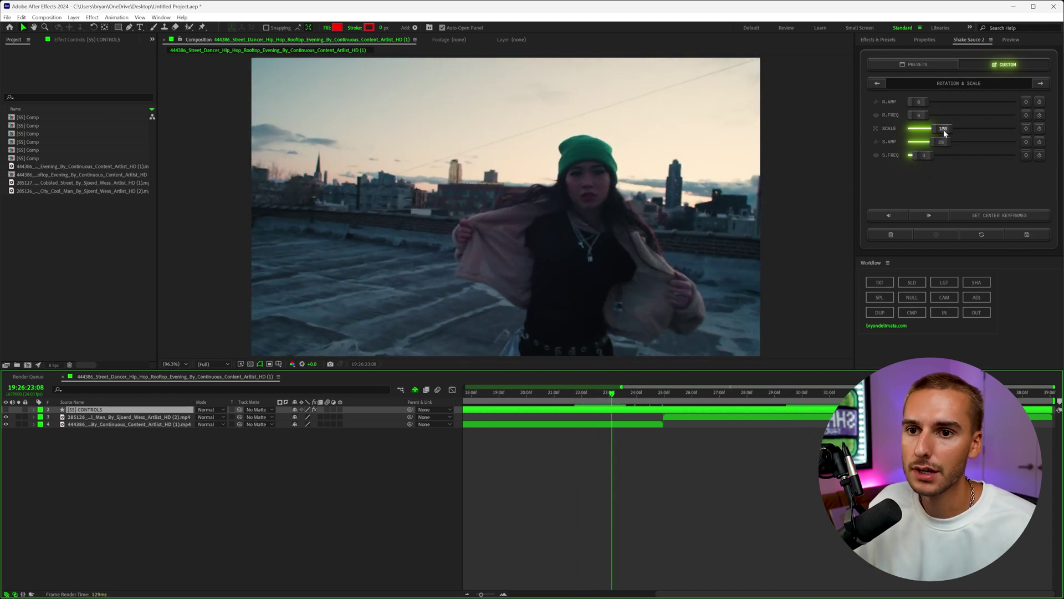
{"action": "mouse_move", "coordinate": [945, 143]}
{"action": "left_mouse_down"}
{"action": "mouse_move", "coordinate": [956, 143]}
{"action": "mouse_move", "coordinate": [931, 158]}
{"action": "left_mouse_up"}
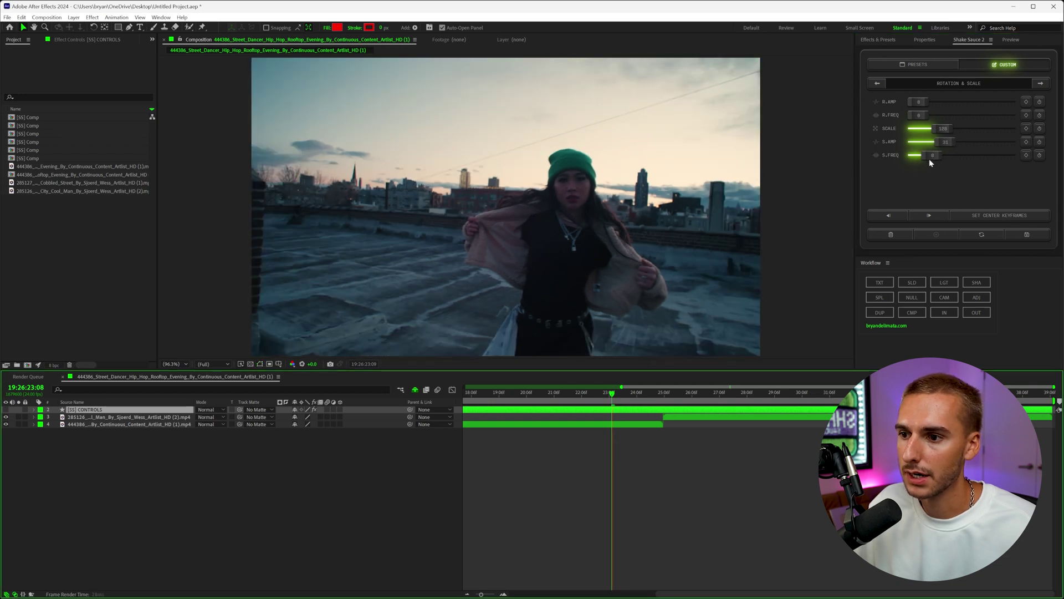
{"action": "left_click_drag", "start_coordinate": [929, 159], "coordinate": [926, 158]}
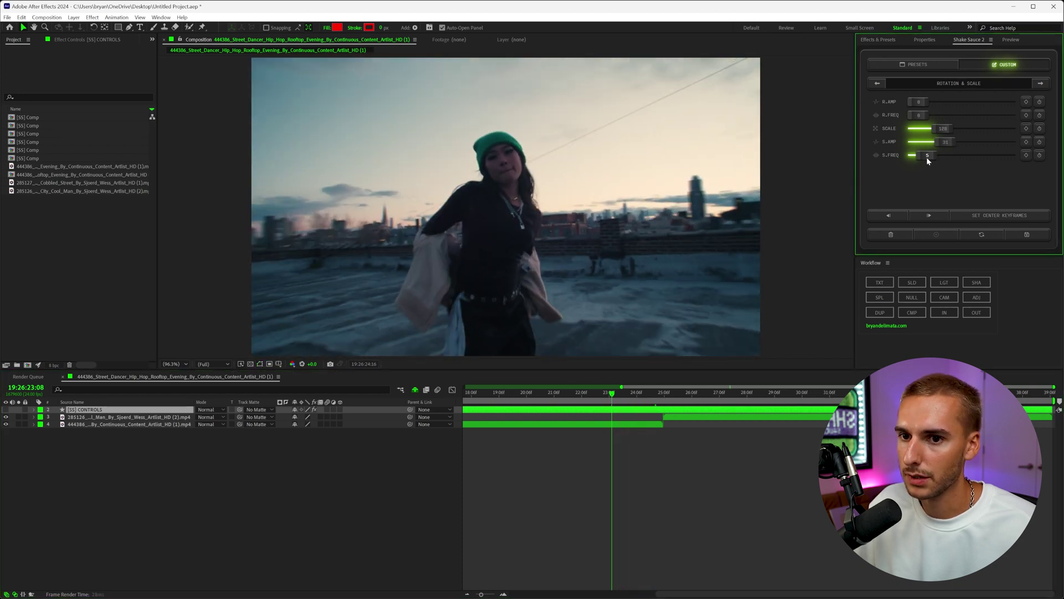
Raise the scale shake's motion blur to 360 and preview it from just before the cut
{"action": "left_click", "coordinate": [1039, 84]}
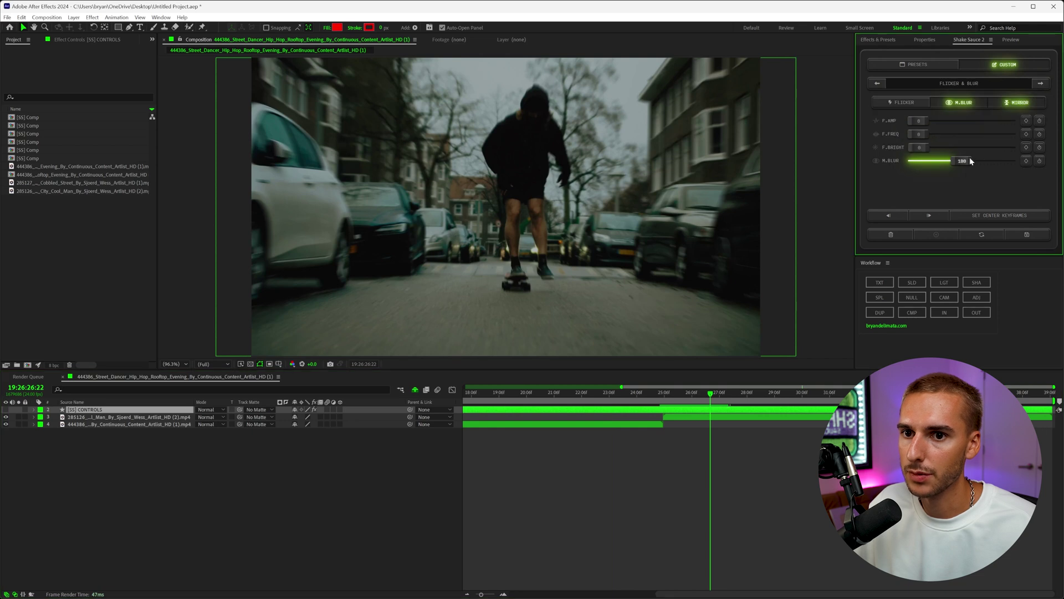
{"action": "left_click_drag", "start_coordinate": [971, 161], "coordinate": [1046, 172]}
{"action": "left_click", "coordinate": [645, 393]}
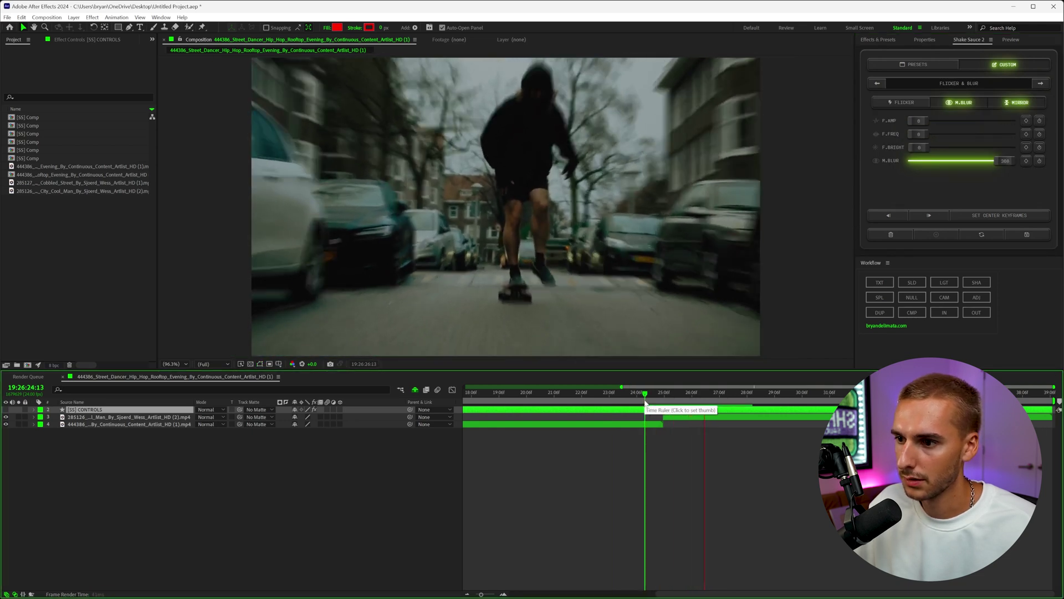
Save the scale shake as a preset named CRASH ZOOM BETTER with the playhead at 19:26:25:05
{"action": "left_click", "coordinate": [877, 83]}
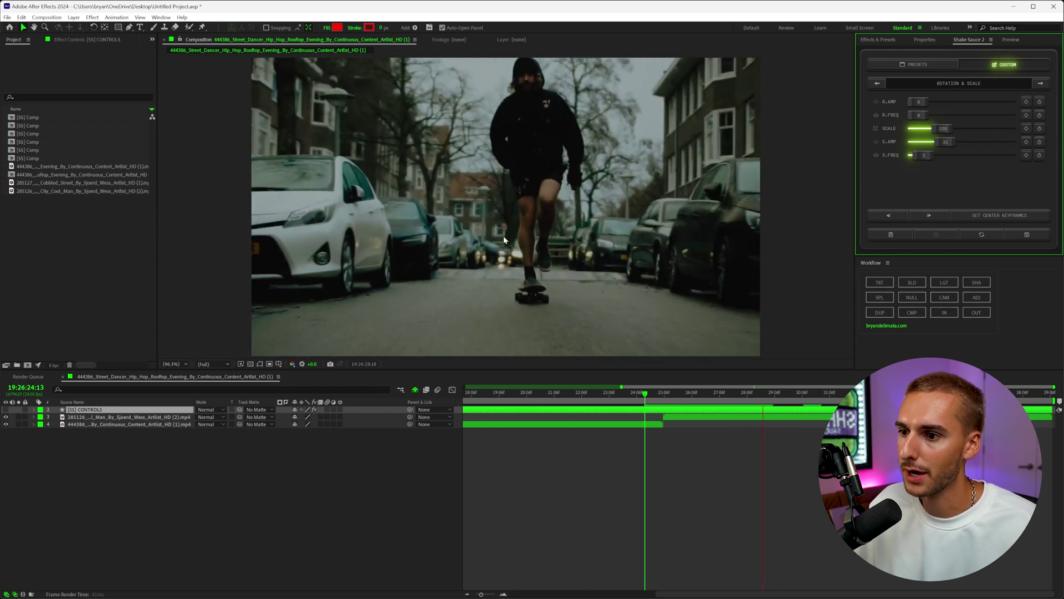
{"action": "left_click", "coordinate": [664, 403]}
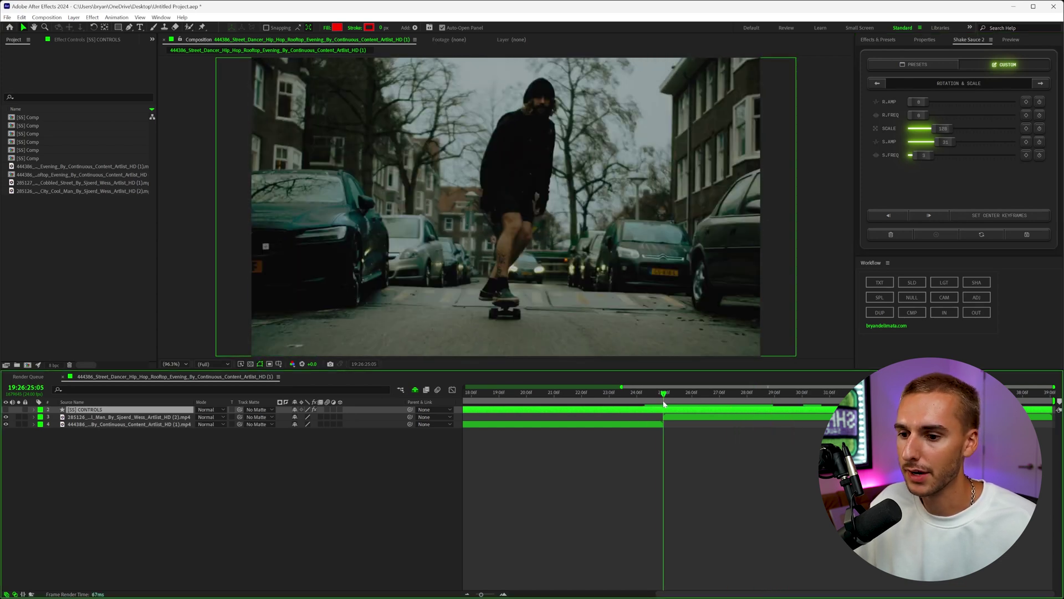
{"action": "left_click", "coordinate": [1022, 235]}
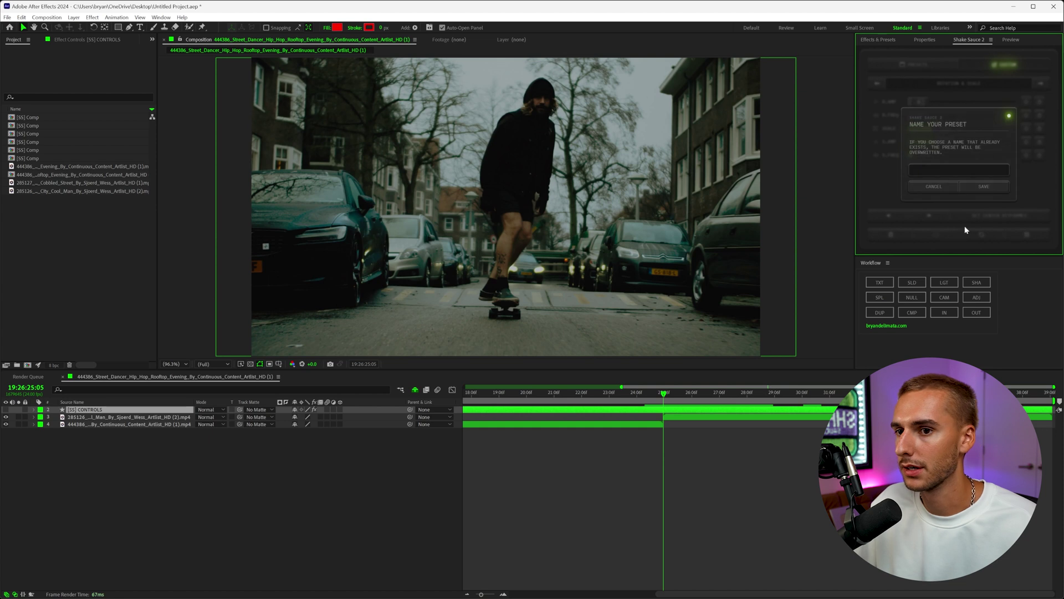
{"action": "type", "text": "q"}
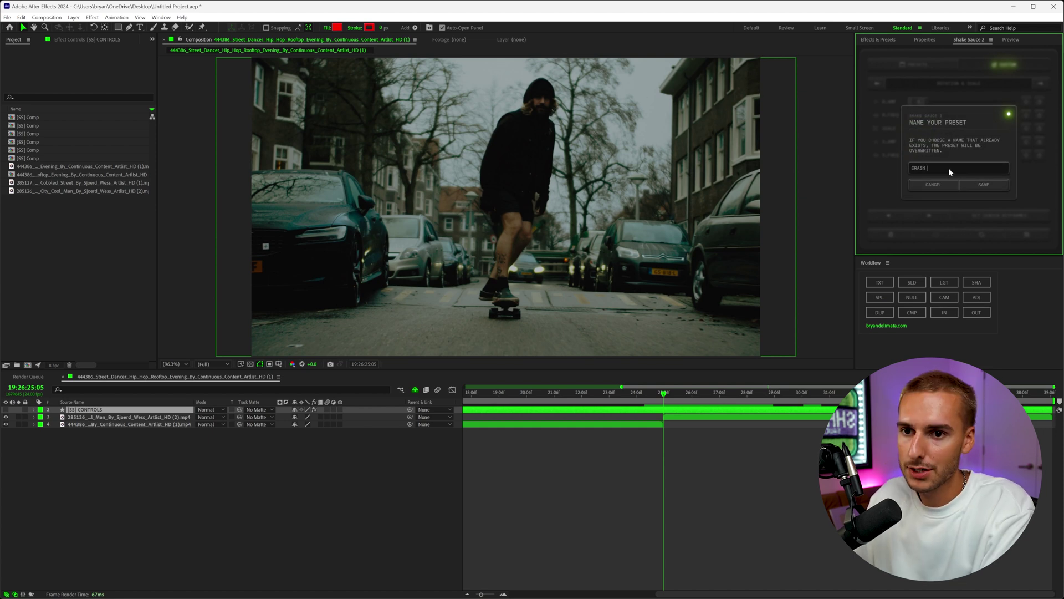
{"action": "type", "text": "RASH ZOOM BETTER"}
{"action": "key", "text": "Return"}
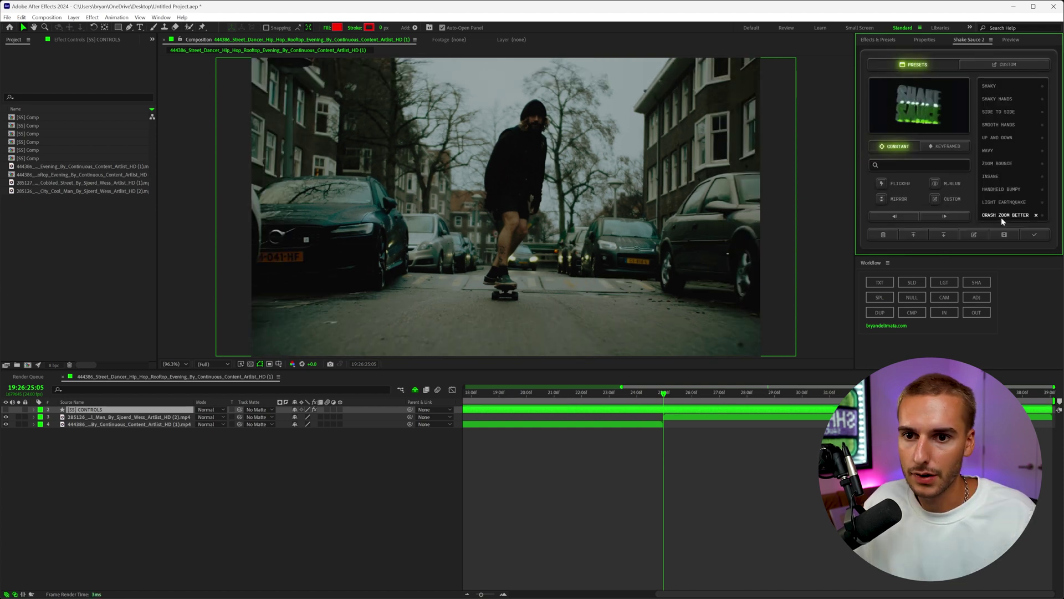
Look through the saved custom shakes in the keyframed and constant preset lists
{"action": "left_click", "coordinate": [996, 191]}
{"action": "left_click", "coordinate": [992, 176]}
{"action": "left_click", "coordinate": [945, 147]}
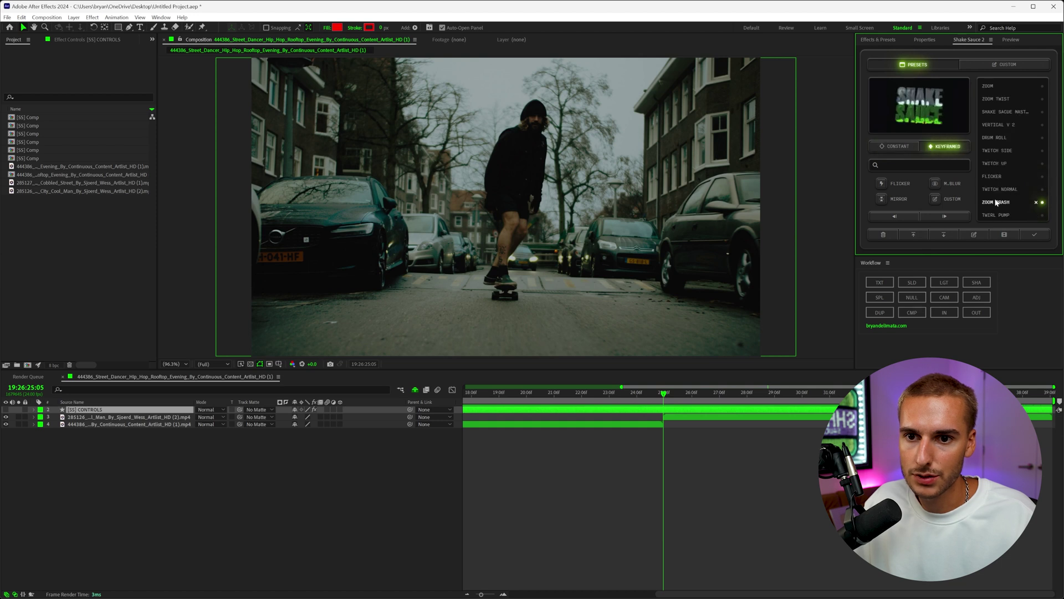
{"action": "left_click", "coordinate": [995, 178]}
{"action": "left_click", "coordinate": [995, 166]}
{"action": "left_click", "coordinate": [997, 152]}
{"action": "left_click", "coordinate": [896, 147]}
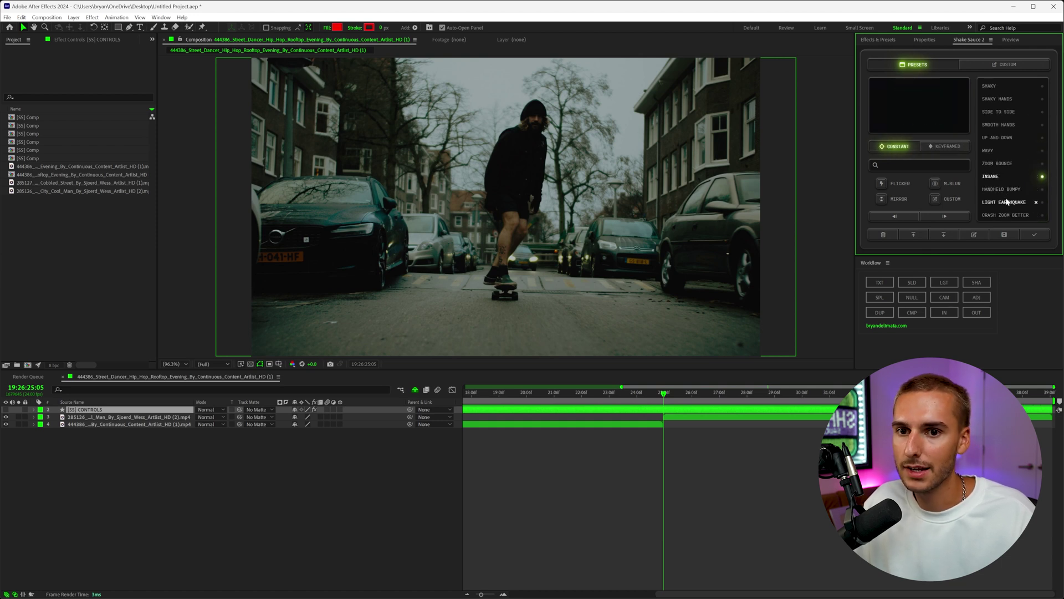
Create a folder named 10 FREE SHAKES on the desktop and try to export the Insane preset into it
{"action": "mouse_move", "coordinate": [1003, 175]}
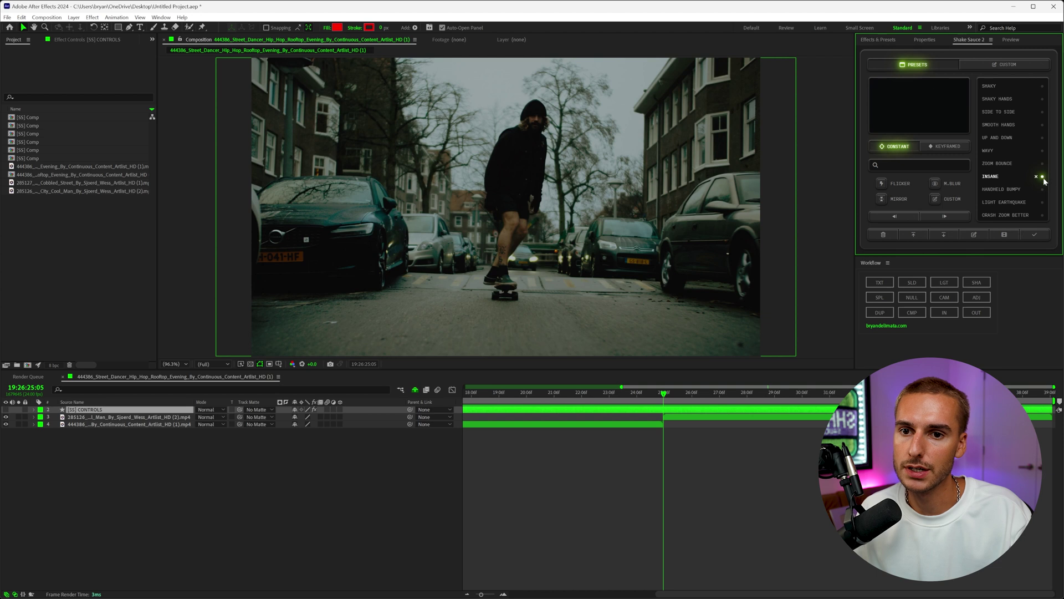
{"action": "left_click", "coordinate": [943, 234]}
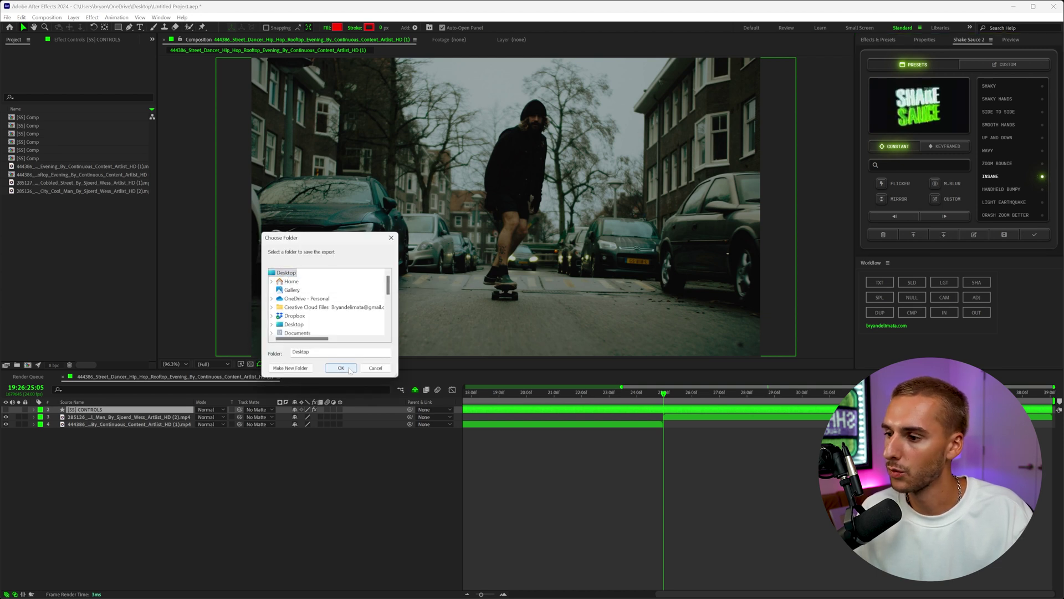
{"action": "left_click", "coordinate": [308, 368]}
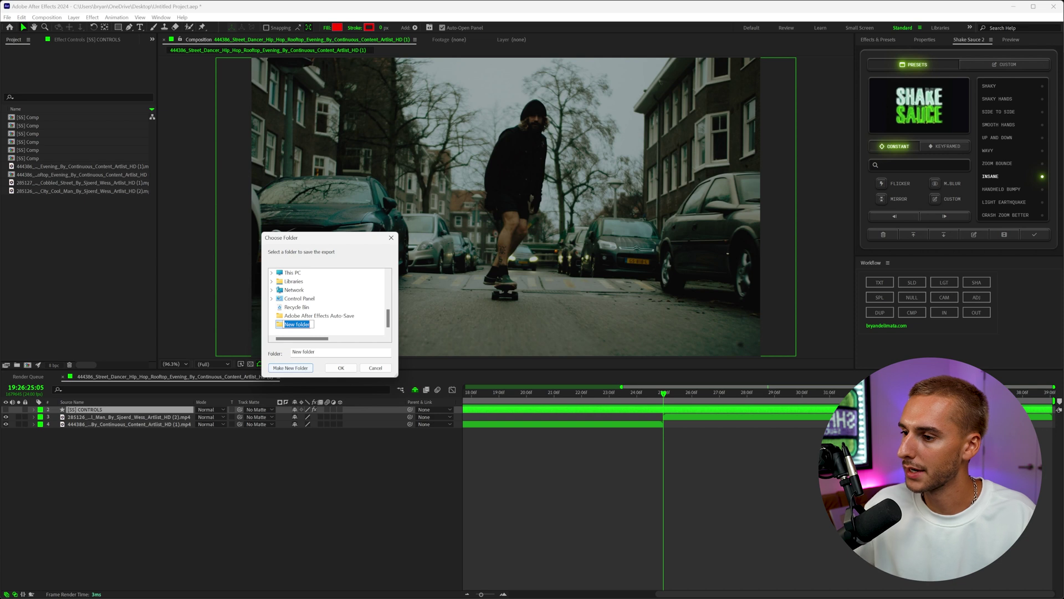
{"action": "type", "text": "10 FREE SHAKES"}
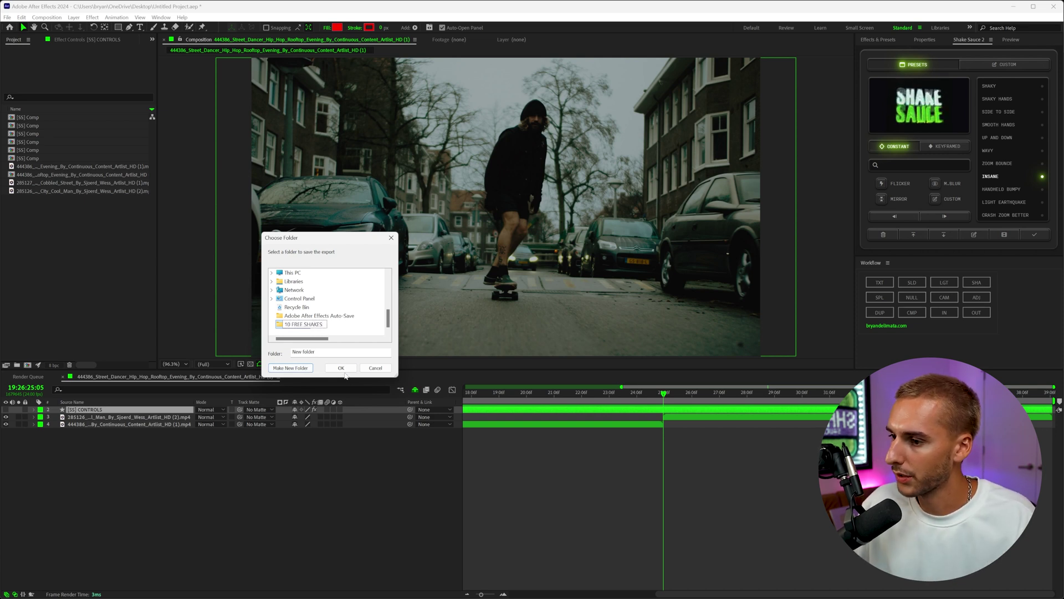
{"action": "left_click", "coordinate": [341, 368]}
{"action": "left_click", "coordinate": [351, 341]}
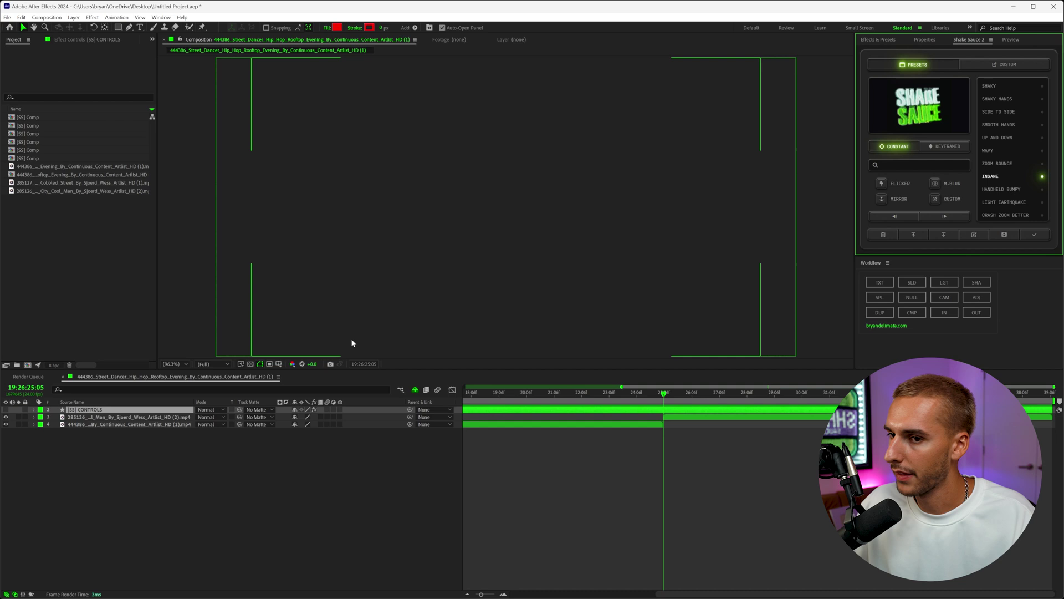
Try to delete the Insane preset from the constant presets
{"action": "mouse_move", "coordinate": [1033, 178]}
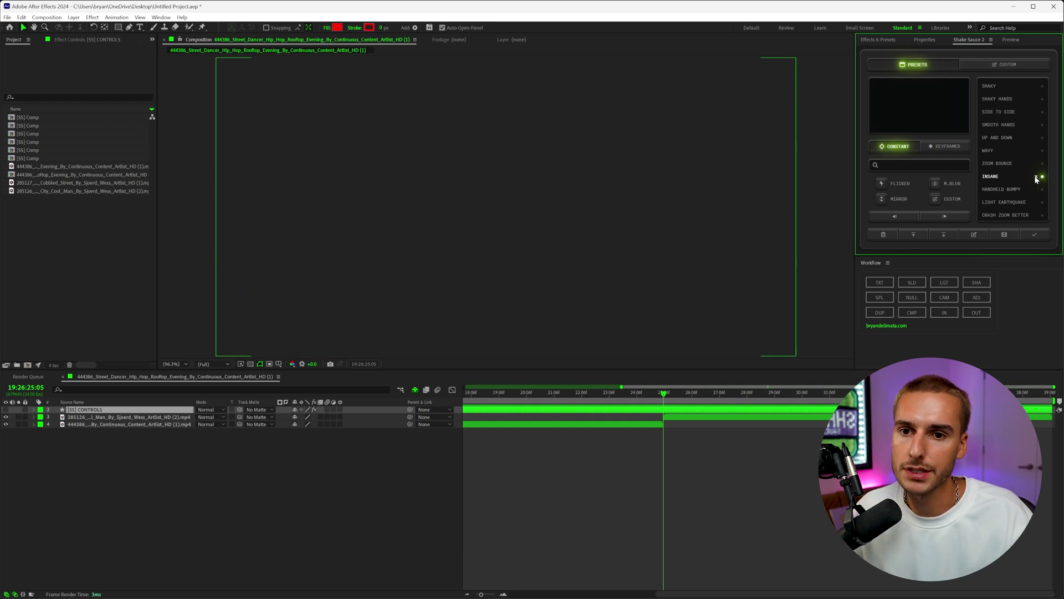
{"action": "left_click", "coordinate": [1035, 178]}
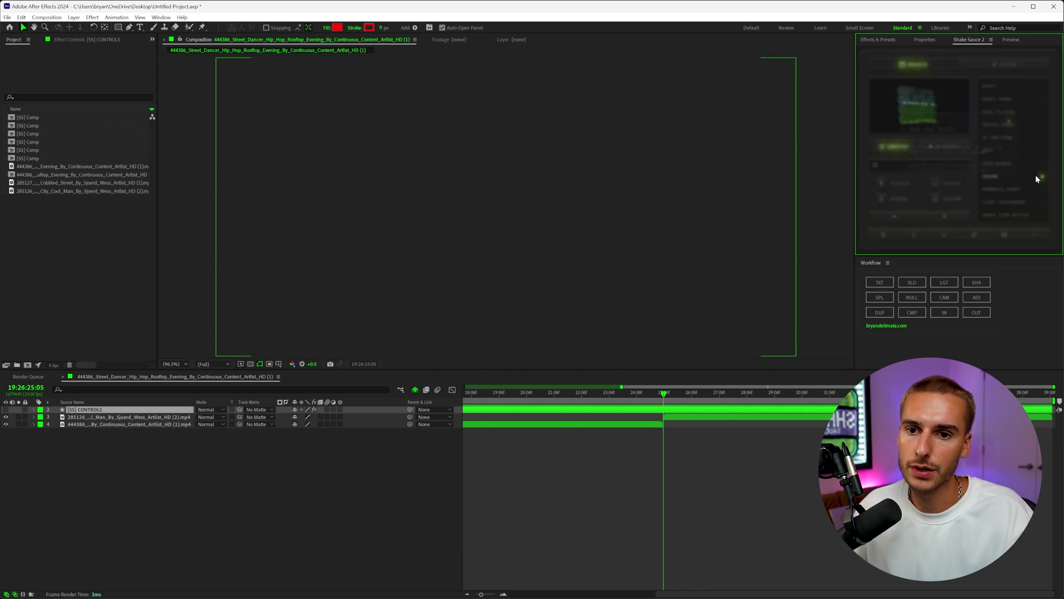
{"action": "left_click", "coordinate": [983, 163]}
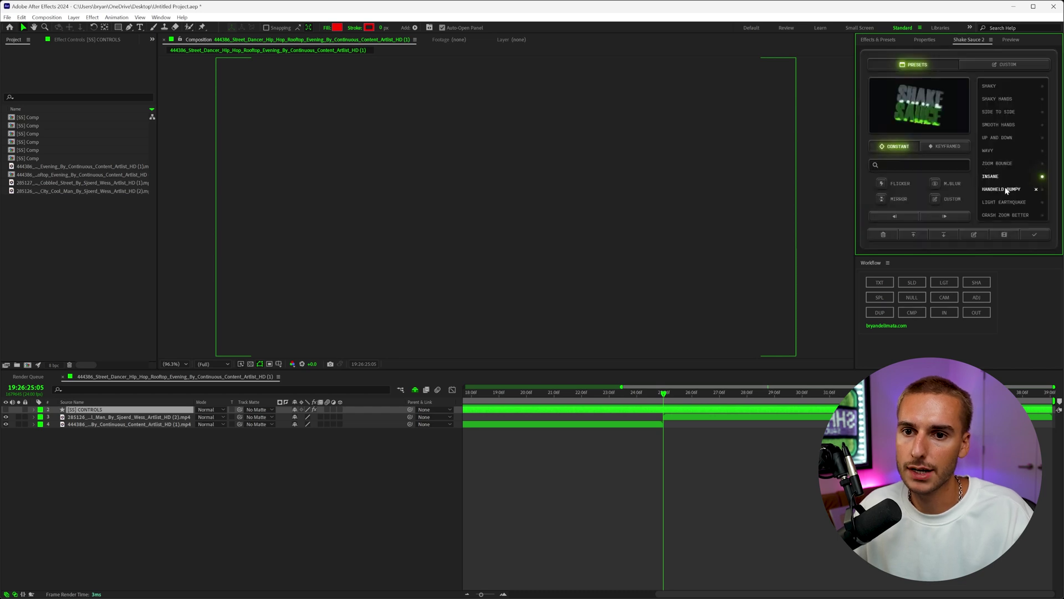
Export the Handheld Bumpy preset into the 10 FREE SHAKES folder on the desktop
{"action": "left_click", "coordinate": [944, 235]}
{"action": "scroll", "coordinate": [294, 293], "scroll_direction": "down", "scroll_amount": 10}
{"action": "left_click", "coordinate": [302, 316]}
{"action": "left_click", "coordinate": [341, 368]}
{"action": "left_click", "coordinate": [361, 339]}
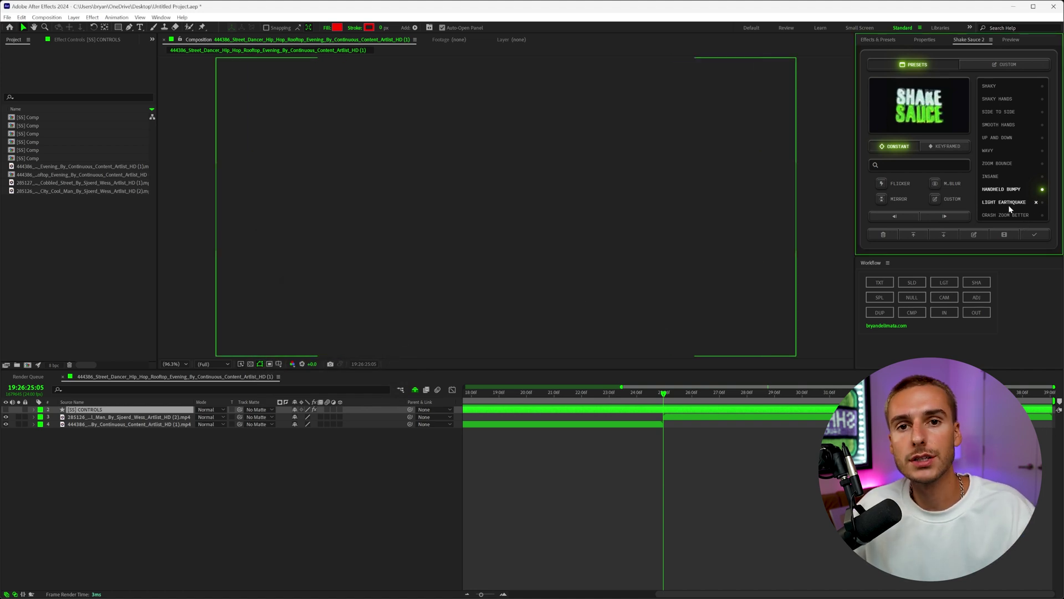
Import handheldBumpy.shake from the desktop's 10 FREE SHAKES folder as a preset
{"action": "left_click", "coordinate": [914, 235]}
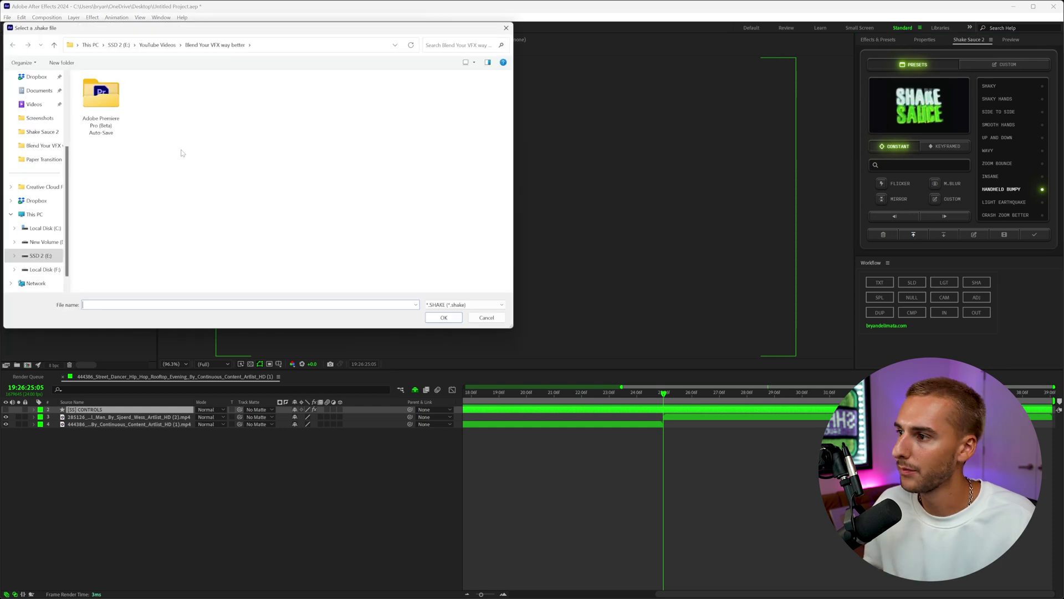
{"action": "double_click", "coordinate": [102, 96]}
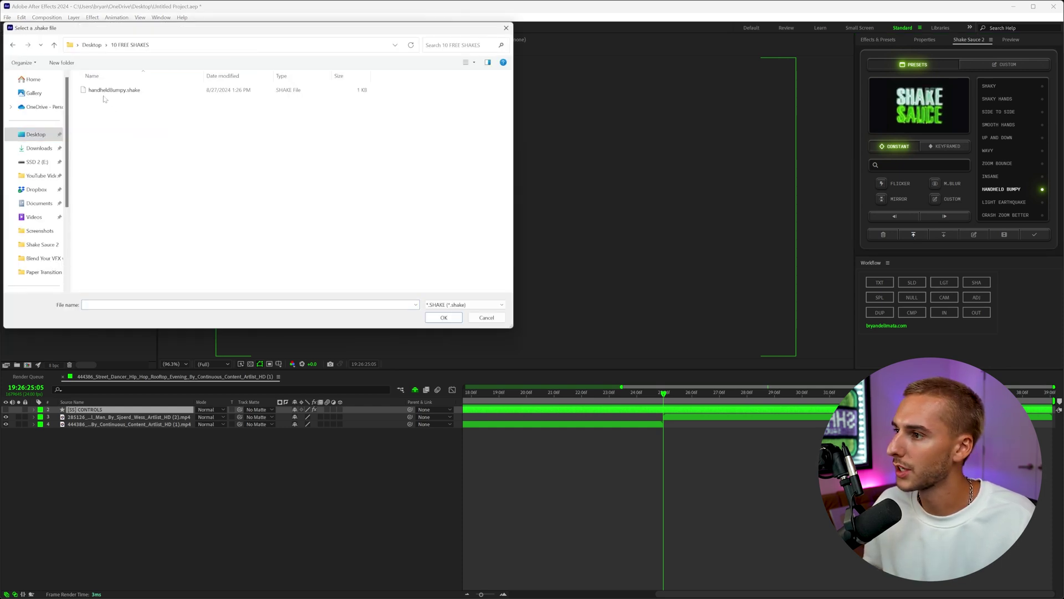
{"action": "left_click", "coordinate": [130, 94]}
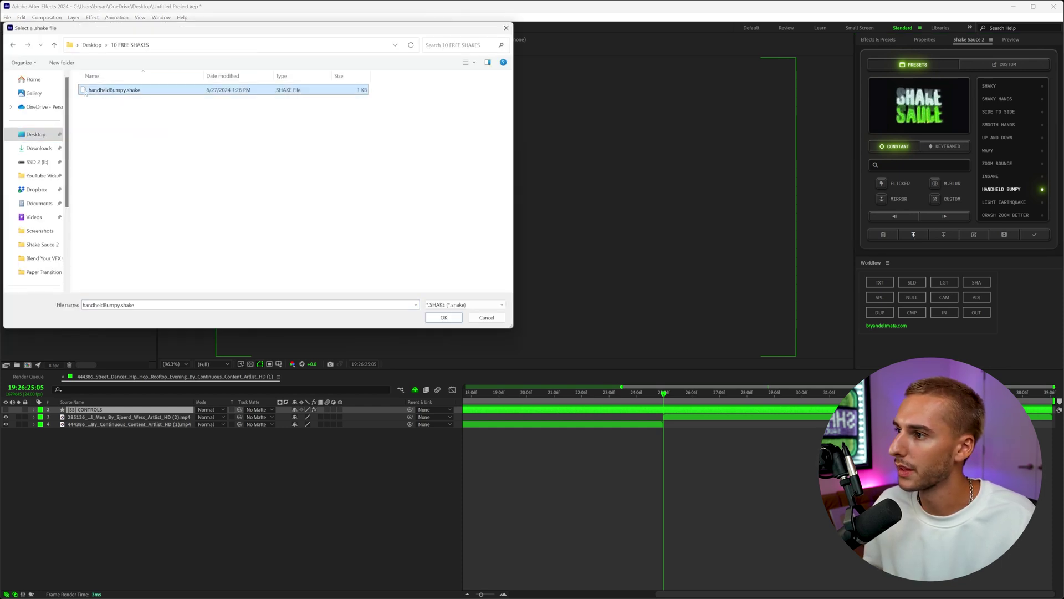
{"action": "left_click", "coordinate": [444, 318]}
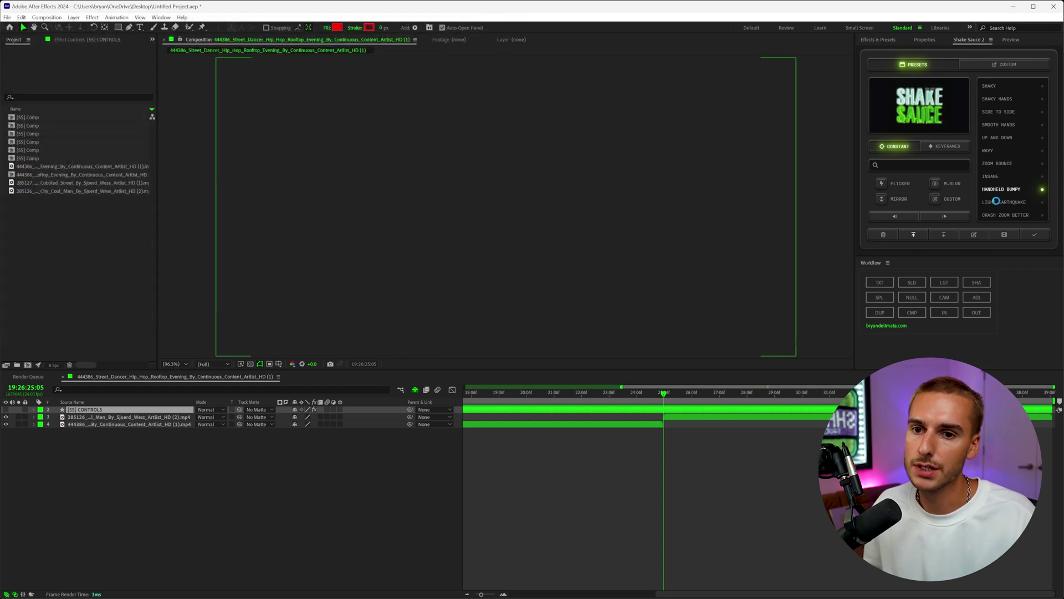